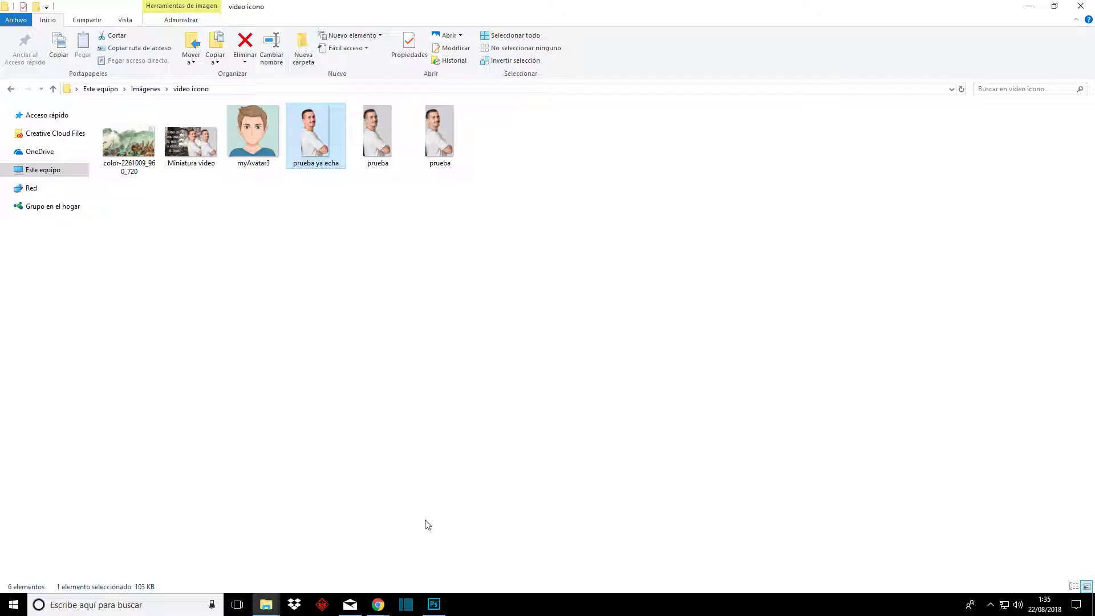
Switch to Photoshop and open the recent image 'prueba ya echa.png'
left_click(439, 603)
left_click(197, 167)
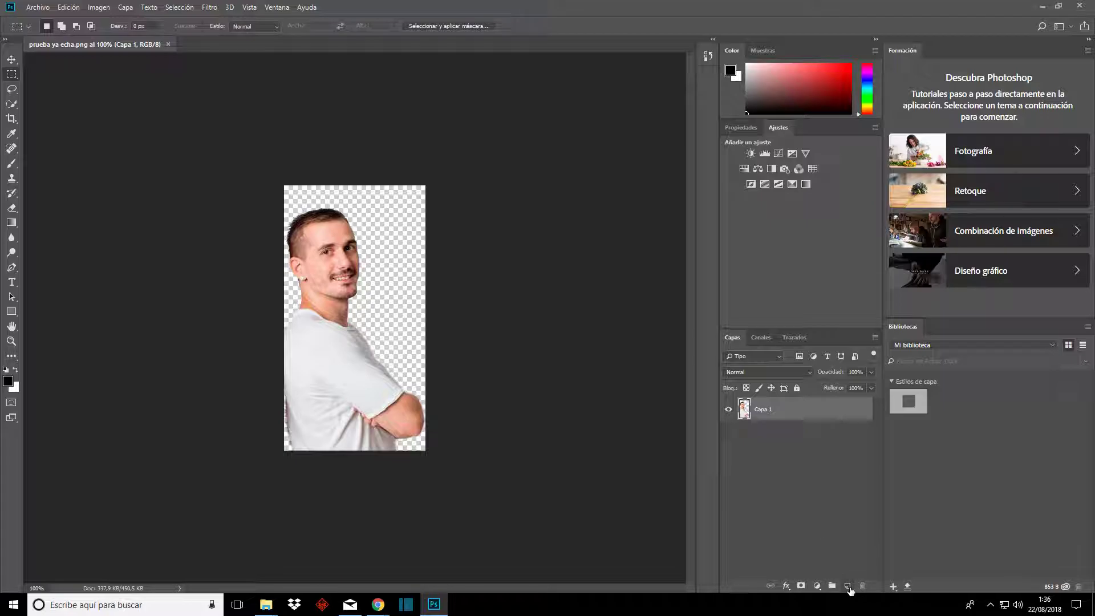
Add a layer below Capa 1, hide Capa 1, and make the new layer an unlocked white Capa 0
left_click(848, 585)
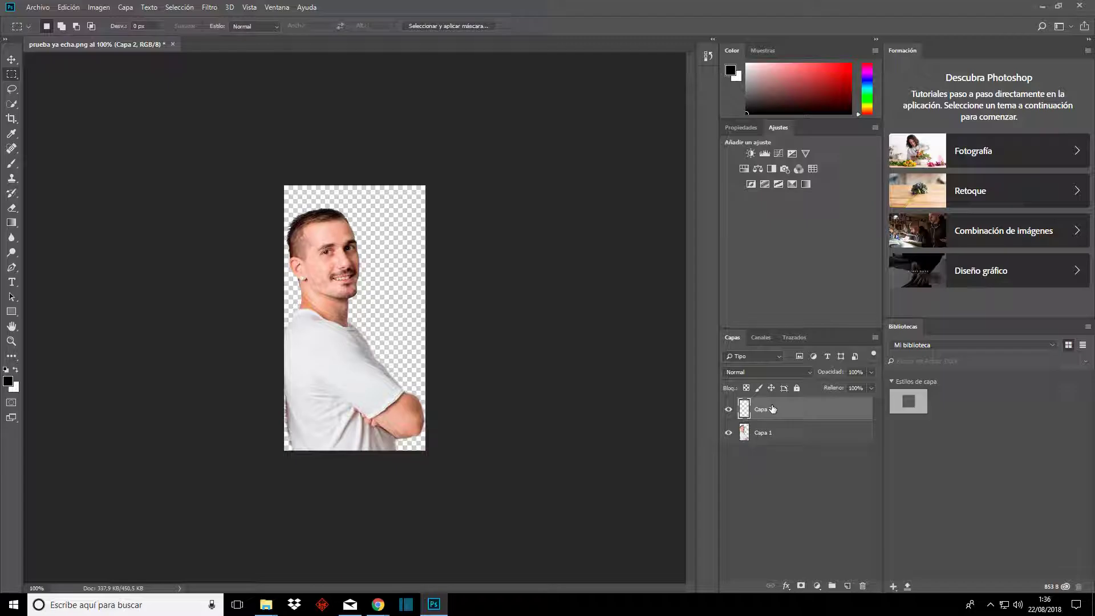
left_click_drag(762, 425, 773, 441)
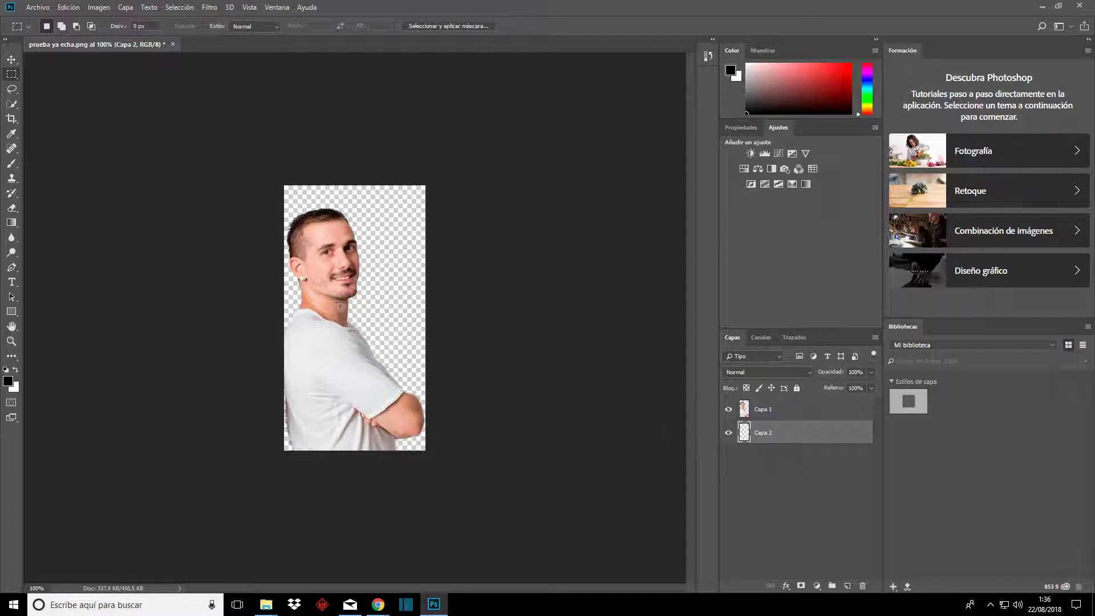
left_click(728, 408)
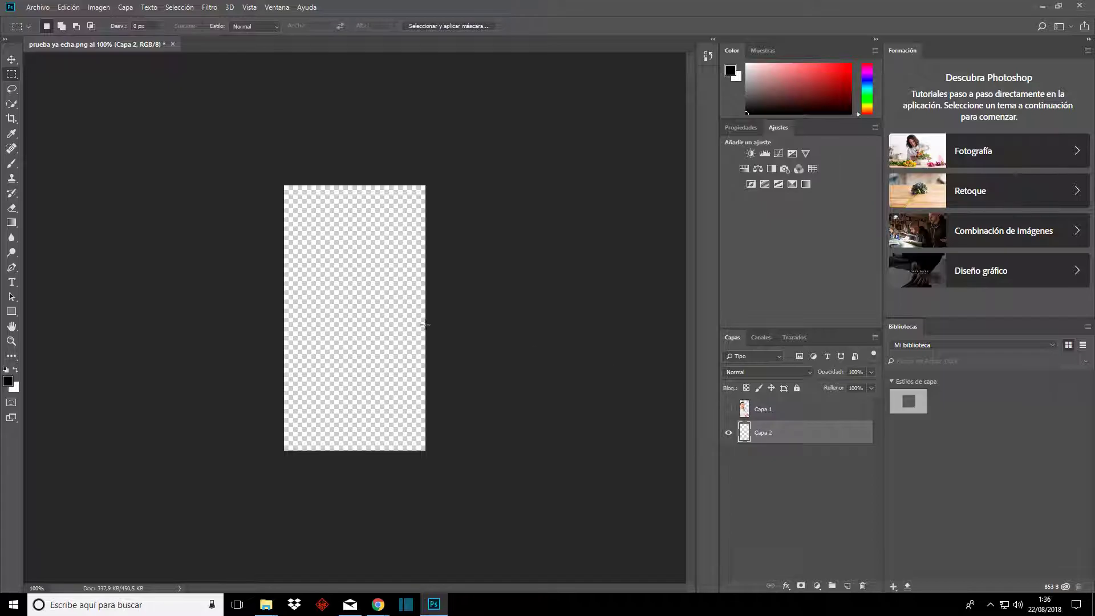
left_click(211, 7)
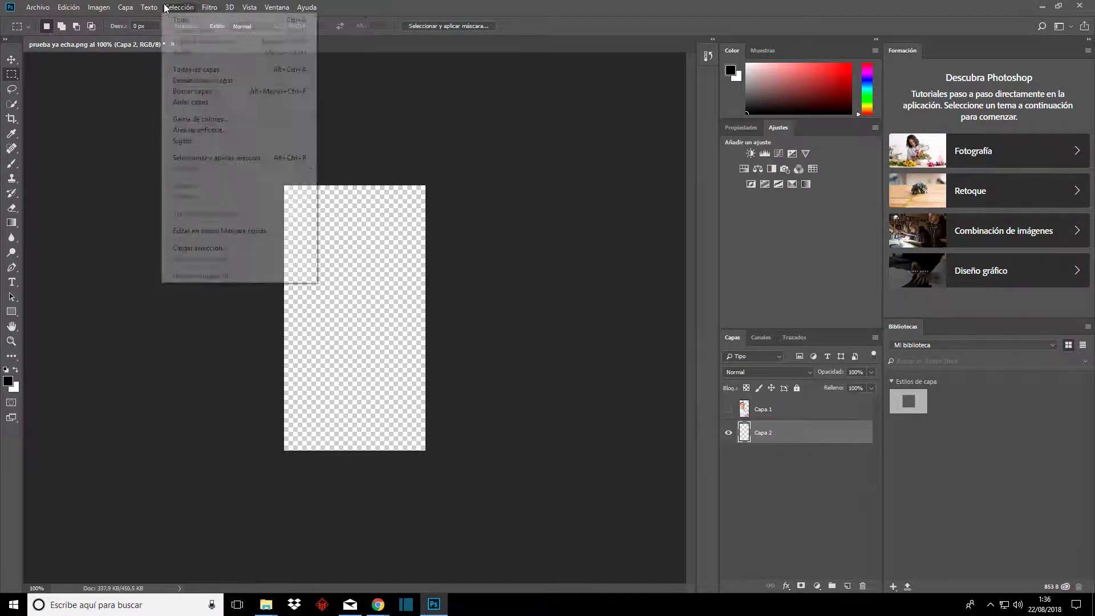
mouse_move(179, 19)
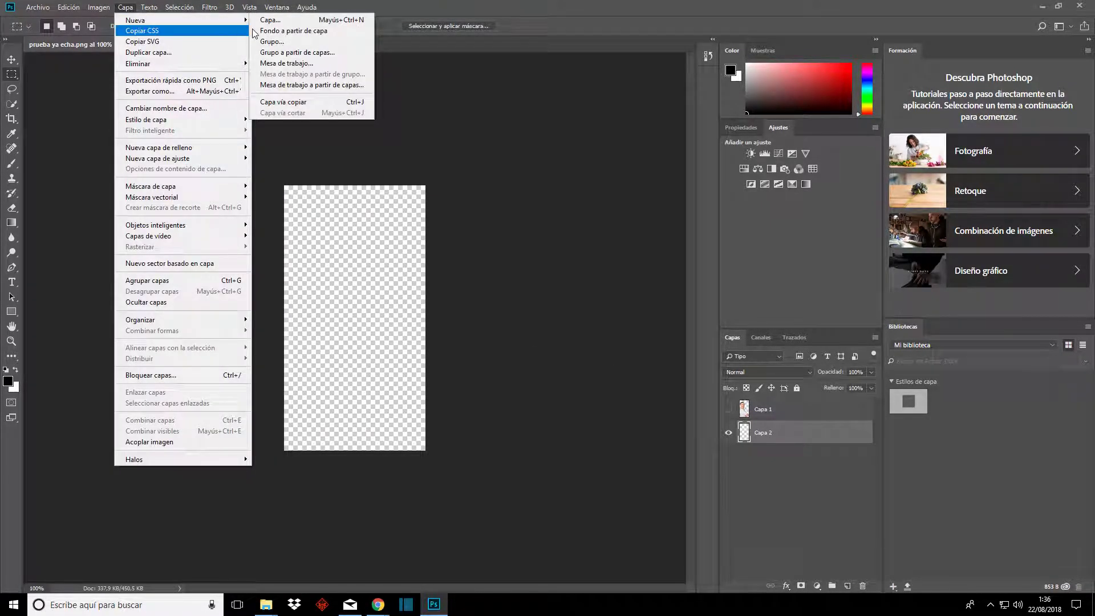
left_click(262, 31)
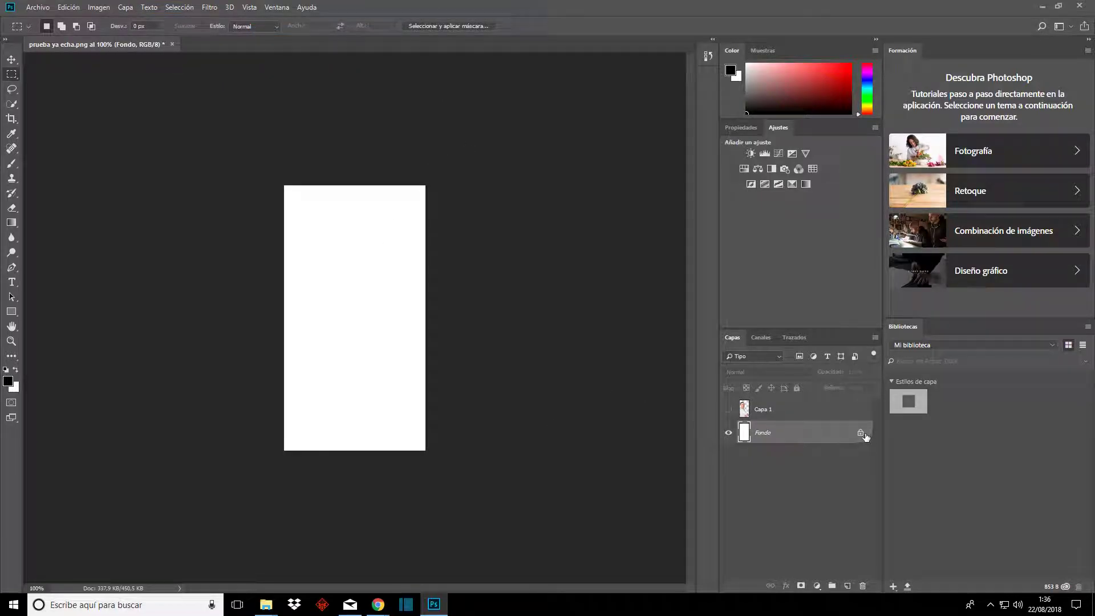
left_click(861, 433)
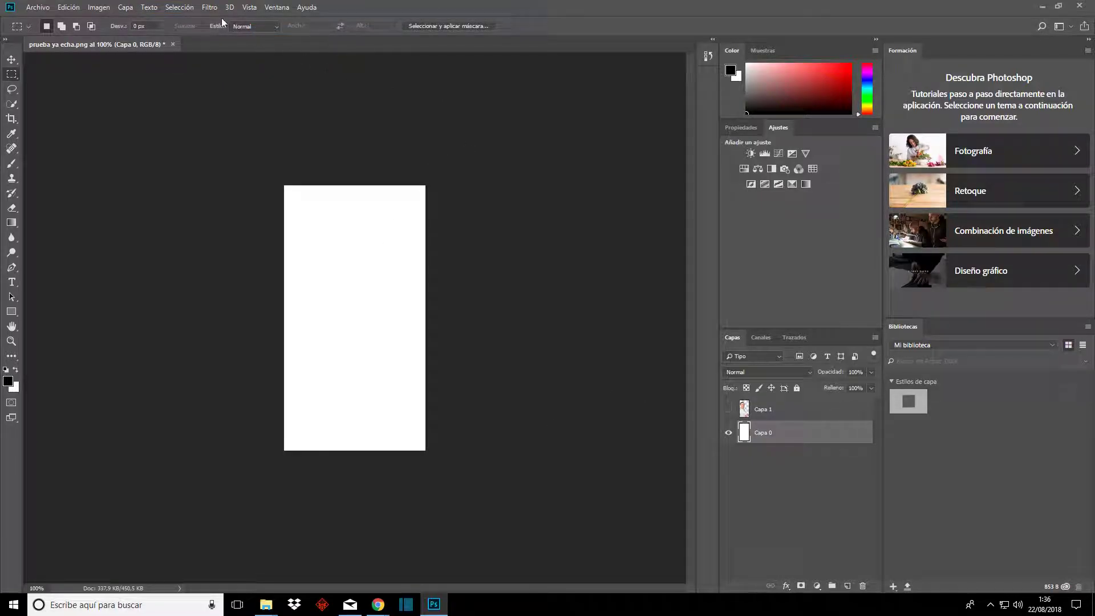
left_click(209, 6)
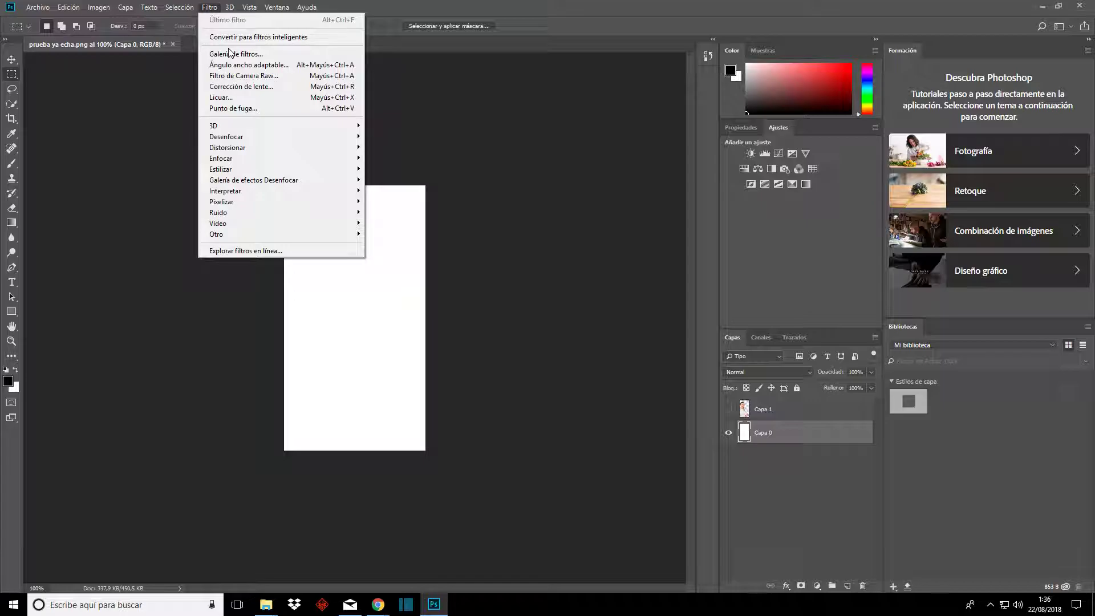
mouse_move(225, 190)
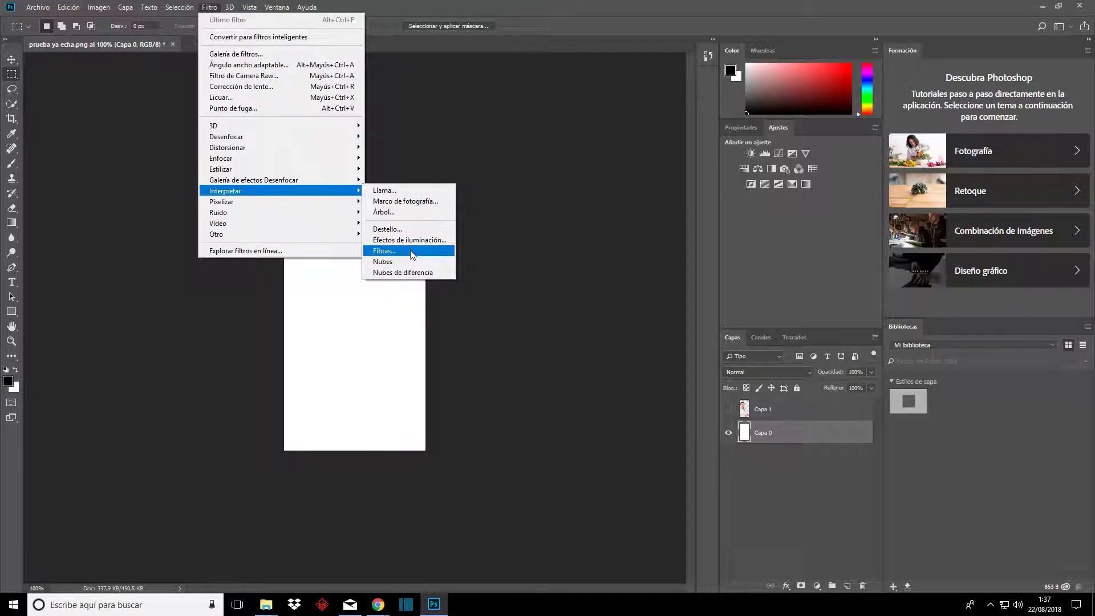
Render Clouds, then Difference Clouds onto Capa 0, briefly previewing the portrait over it
left_click(403, 261)
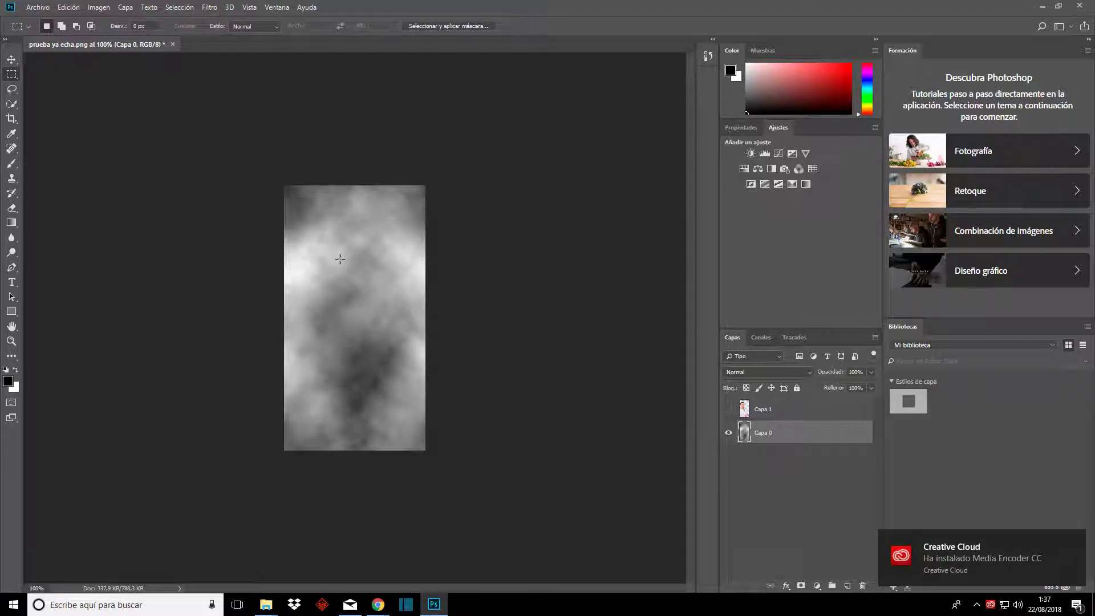
left_click(209, 7)
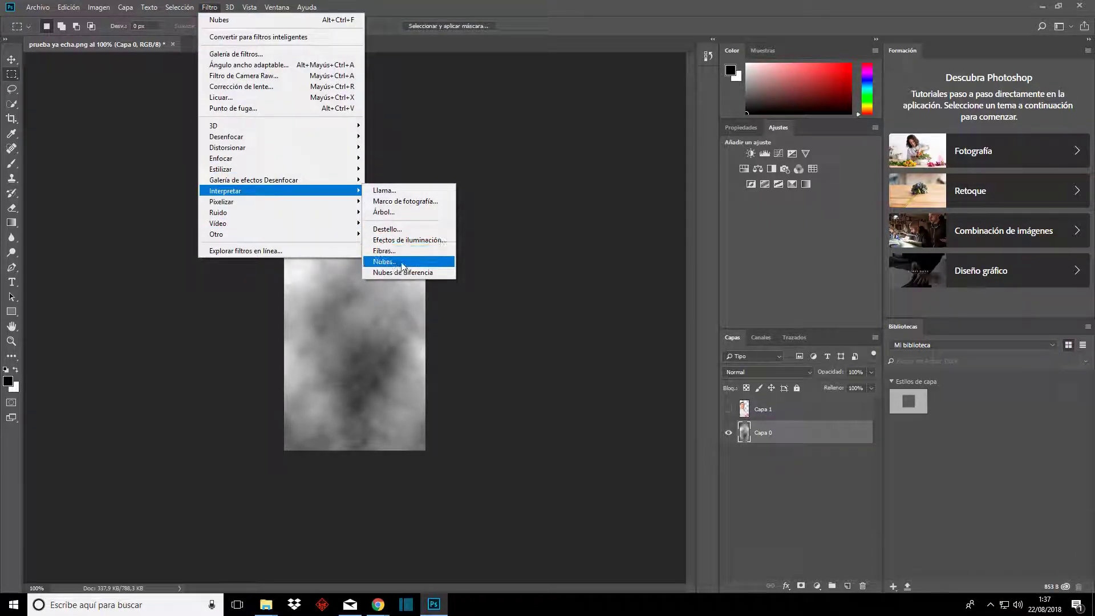
left_click(402, 272)
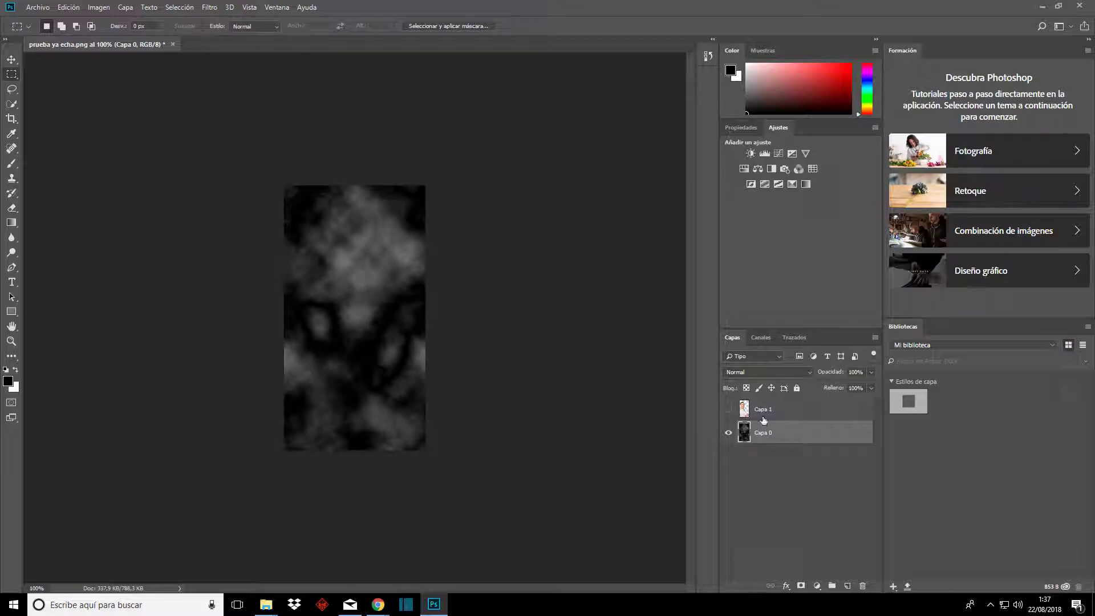
left_click(728, 410)
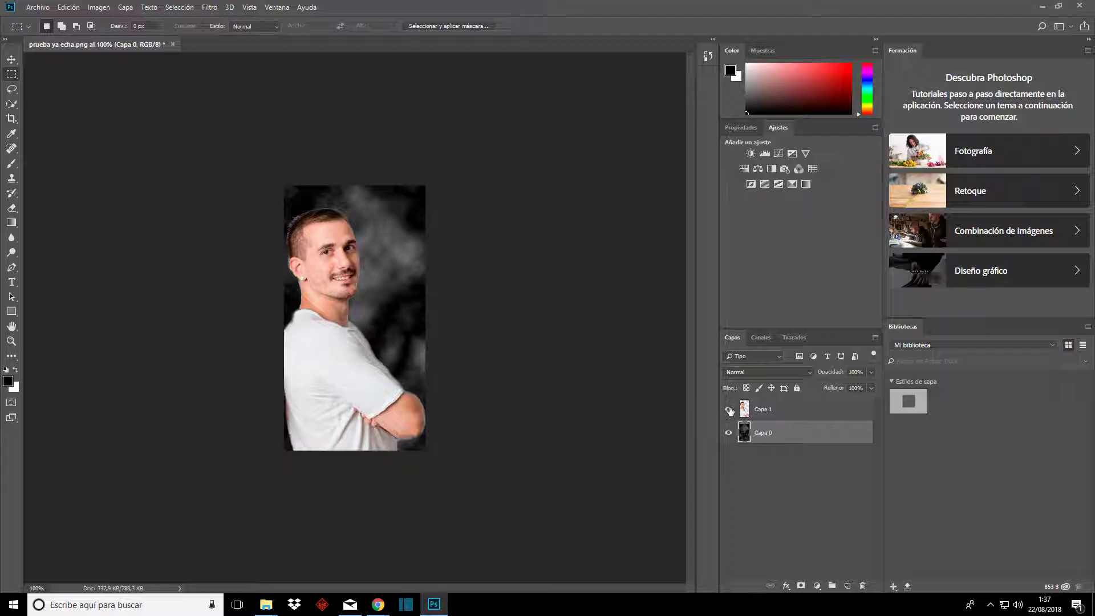
left_click(729, 409)
left_click(209, 7)
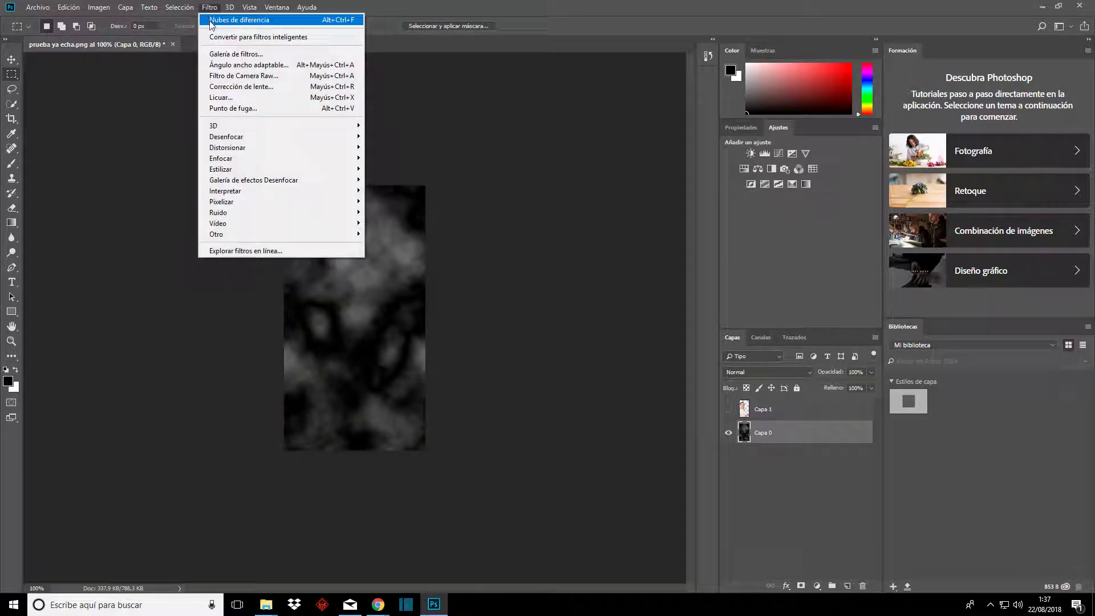
Liquify Capa 0's clouds with Forward Warp strokes into swirls, then show the portrait again
left_click(242, 101)
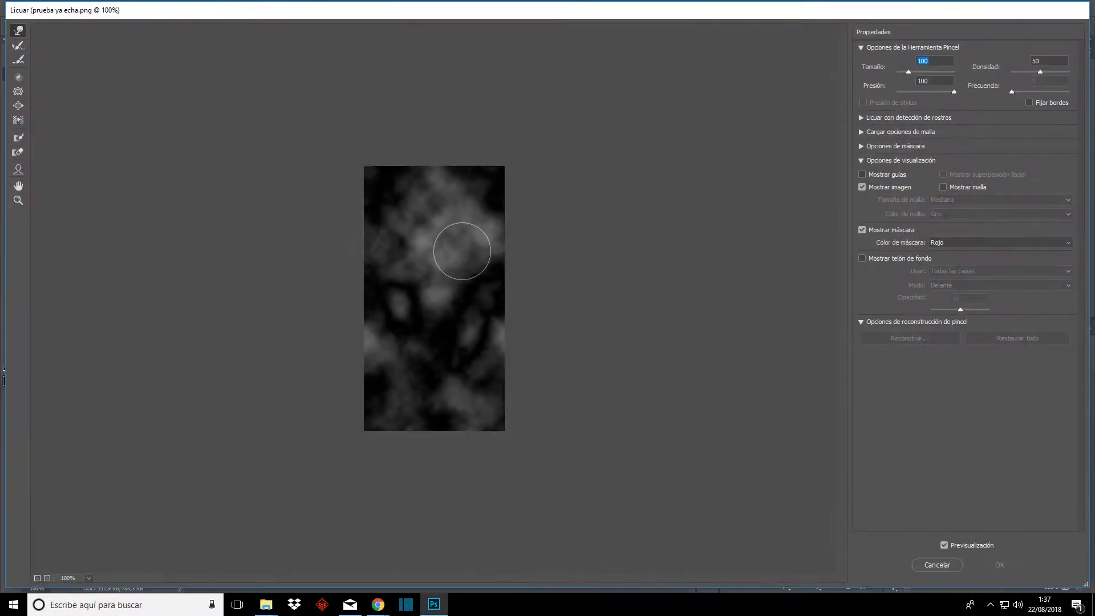
mouse_move(435, 231)
left_mouse_down()
mouse_move(415, 171)
mouse_move(433, 245)
mouse_move(357, 268)
mouse_move(490, 334)
mouse_move(399, 365)
mouse_move(433, 228)
mouse_move(496, 374)
left_mouse_up()
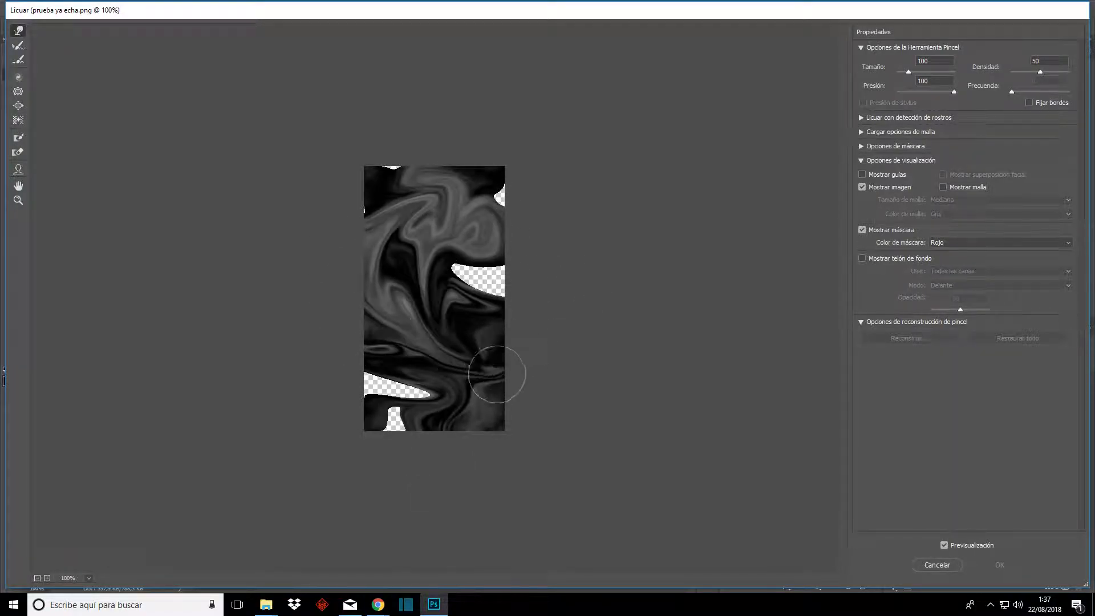
mouse_move(384, 260)
left_mouse_down()
mouse_move(547, 274)
mouse_move(367, 367)
mouse_move(396, 392)
mouse_move(431, 394)
mouse_move(367, 421)
mouse_move(399, 228)
mouse_move(387, 172)
mouse_move(318, 303)
left_mouse_up()
mouse_move(442, 231)
left_mouse_down()
mouse_move(450, 245)
mouse_move(422, 279)
mouse_move(476, 324)
mouse_move(399, 256)
mouse_move(325, 215)
mouse_move(399, 199)
mouse_move(346, 180)
mouse_move(567, 325)
mouse_move(501, 284)
mouse_move(502, 262)
mouse_move(473, 259)
mouse_move(356, 171)
mouse_move(468, 197)
mouse_move(344, 217)
mouse_move(447, 161)
mouse_move(476, 176)
mouse_move(378, 180)
mouse_move(466, 309)
left_mouse_up()
left_click_drag(392, 372, 459, 275)
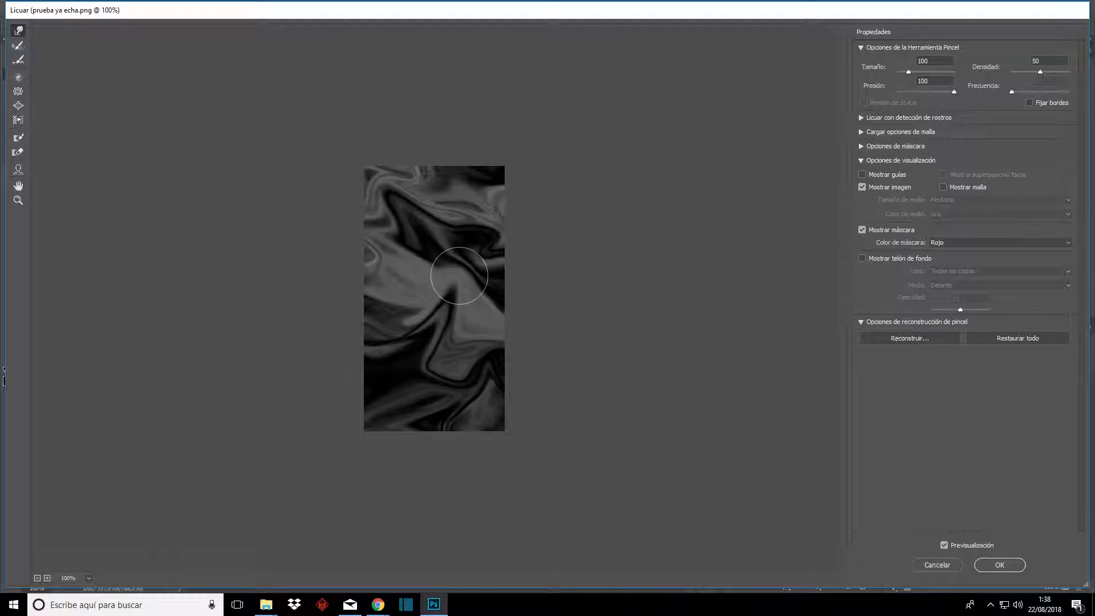
left_click(999, 565)
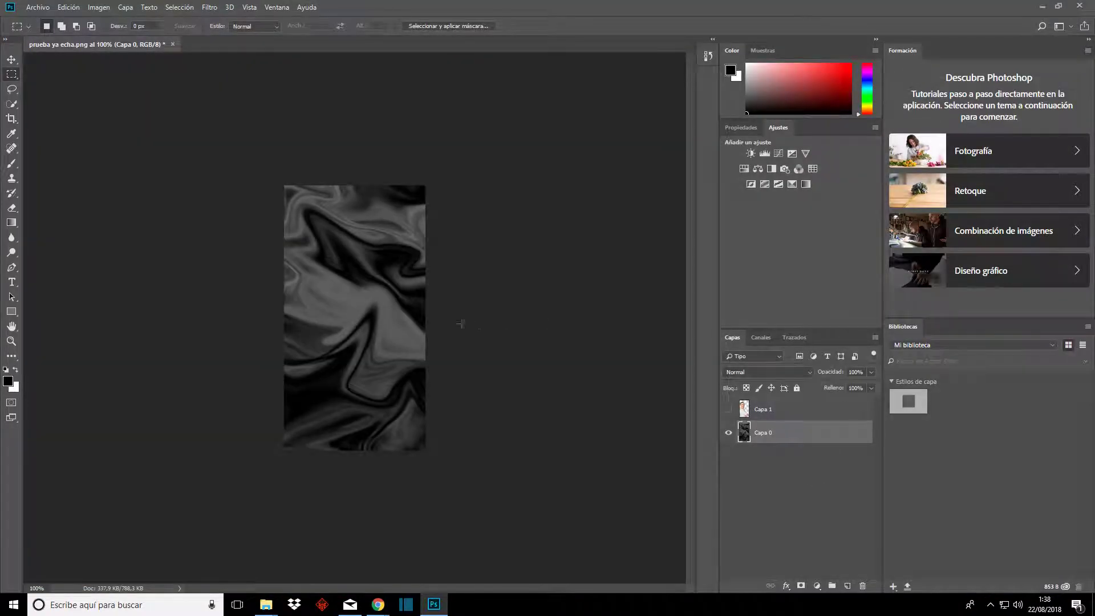
left_click(728, 408)
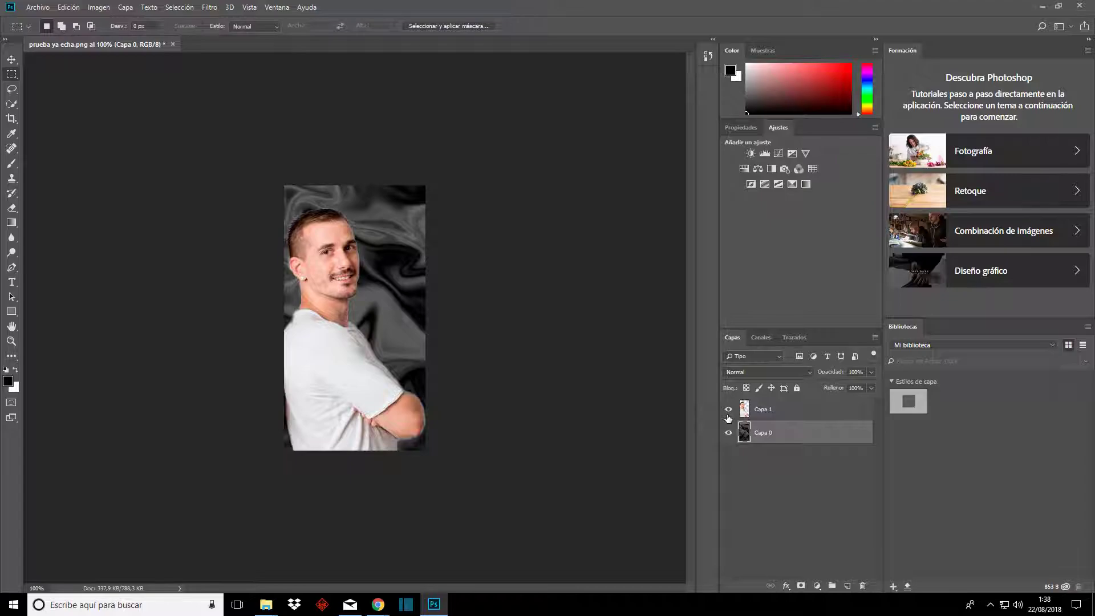
Add a Gradient Map adjustment above the texture and open its Gradient Editor
left_click(728, 410)
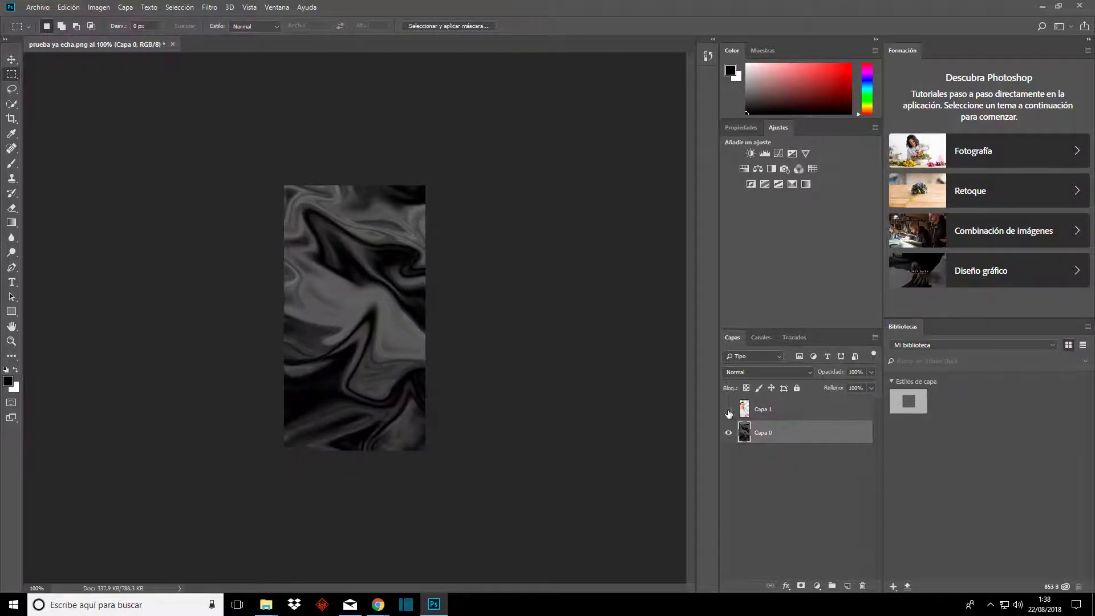
left_click(728, 410)
left_click(792, 183)
left_click(799, 168)
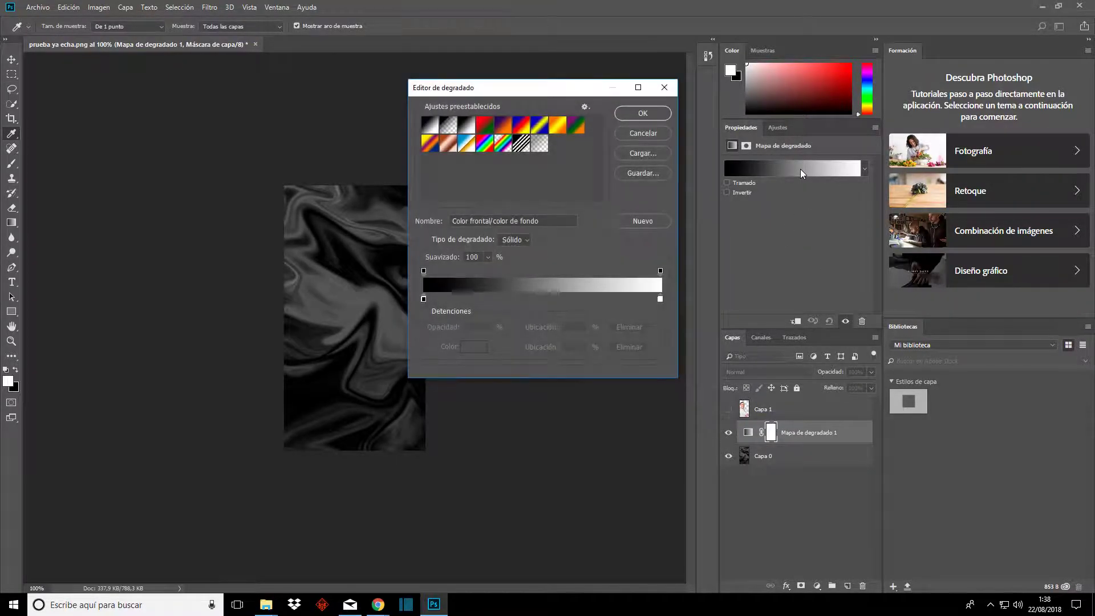
Make the right-end gradient stop black and add a bright red stop at 46%
left_click(532, 298)
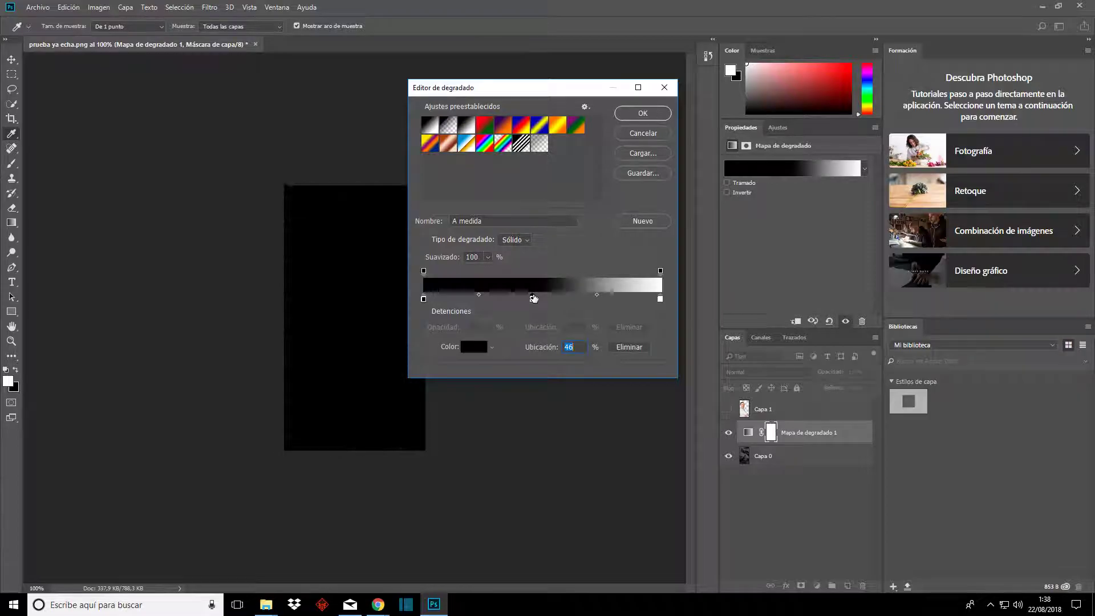
left_click(660, 299)
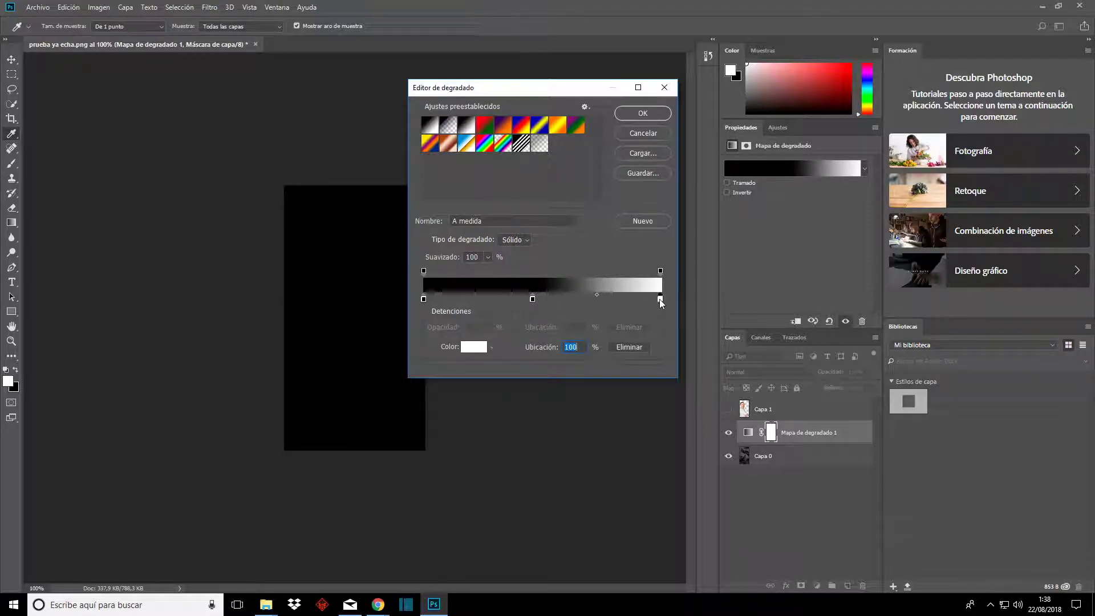
left_click(474, 347)
left_click(513, 280)
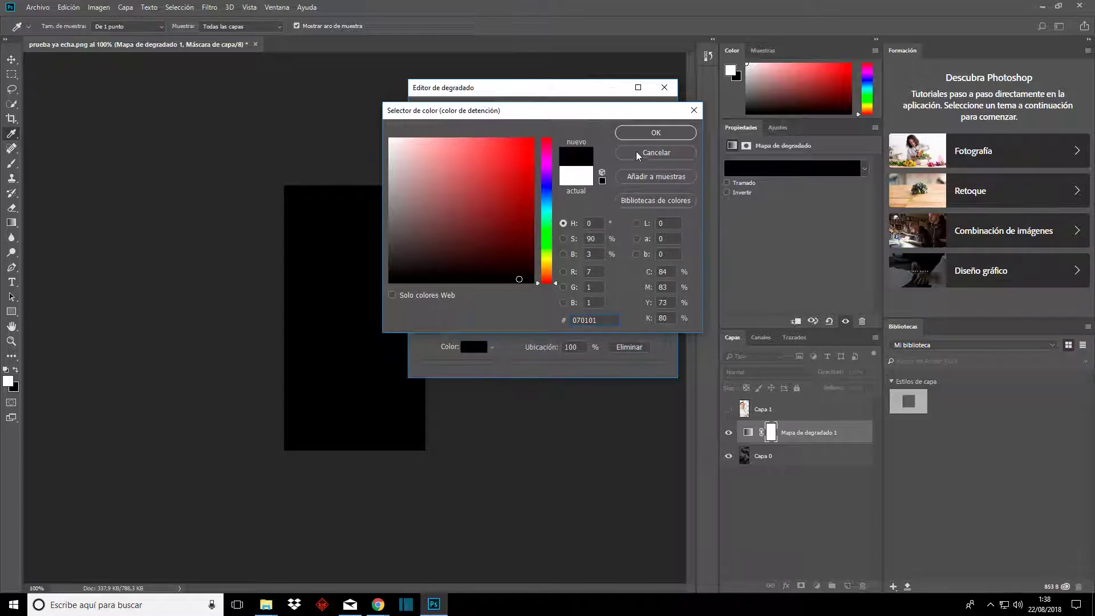
left_click(641, 137)
left_click(533, 300)
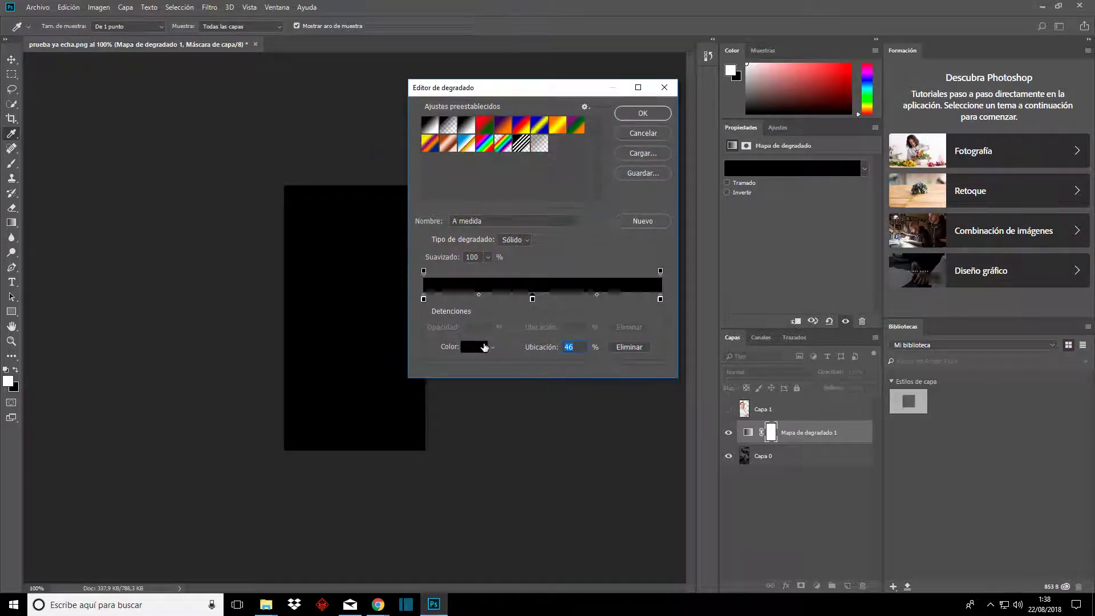
left_click(484, 348)
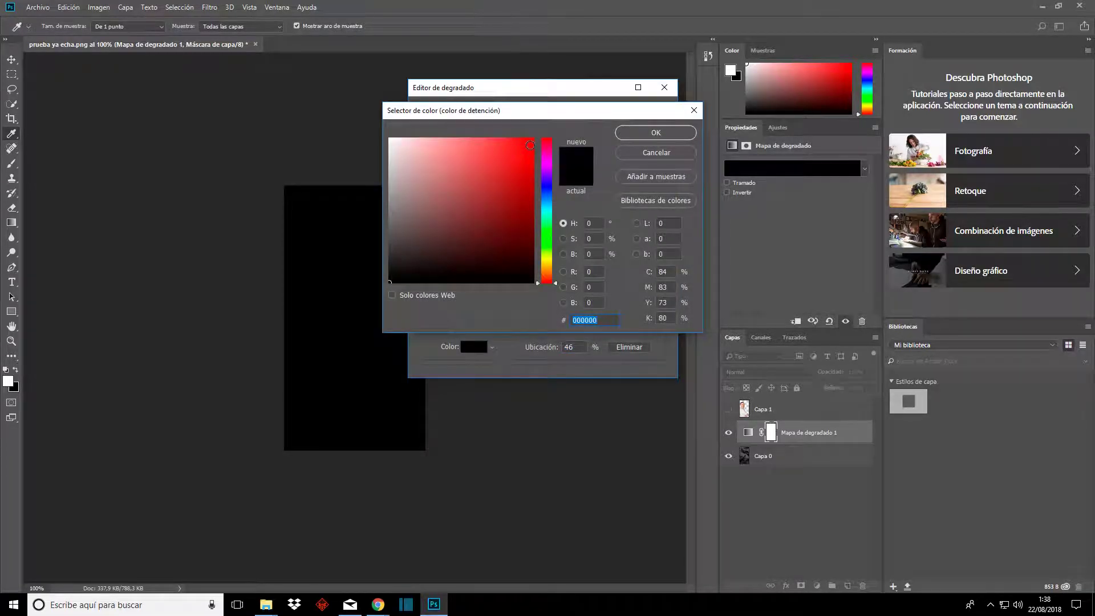
left_click_drag(530, 147, 531, 154)
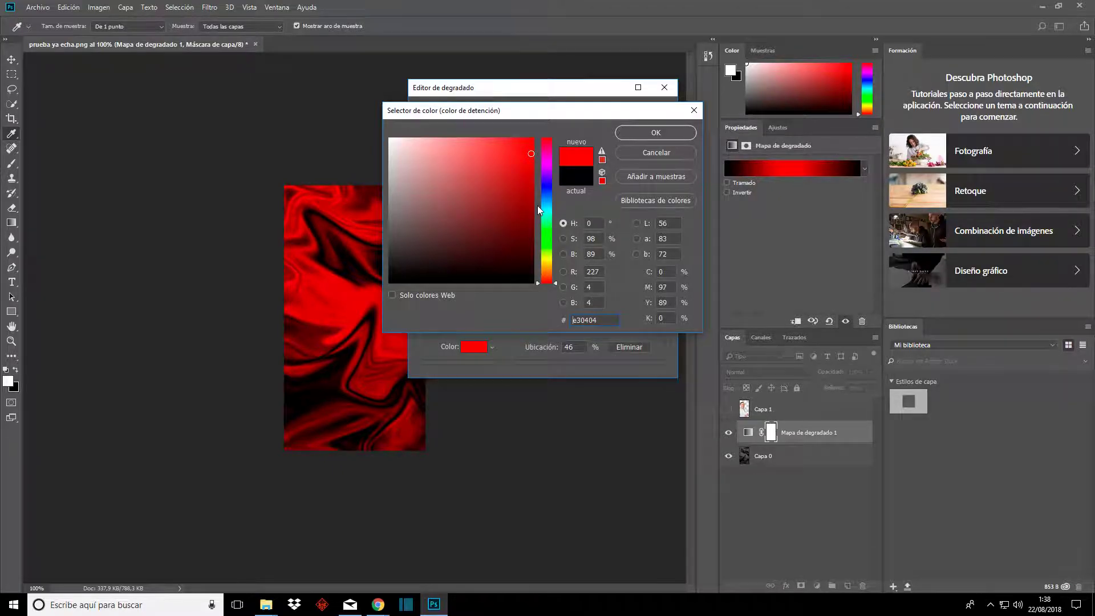
left_click(624, 132)
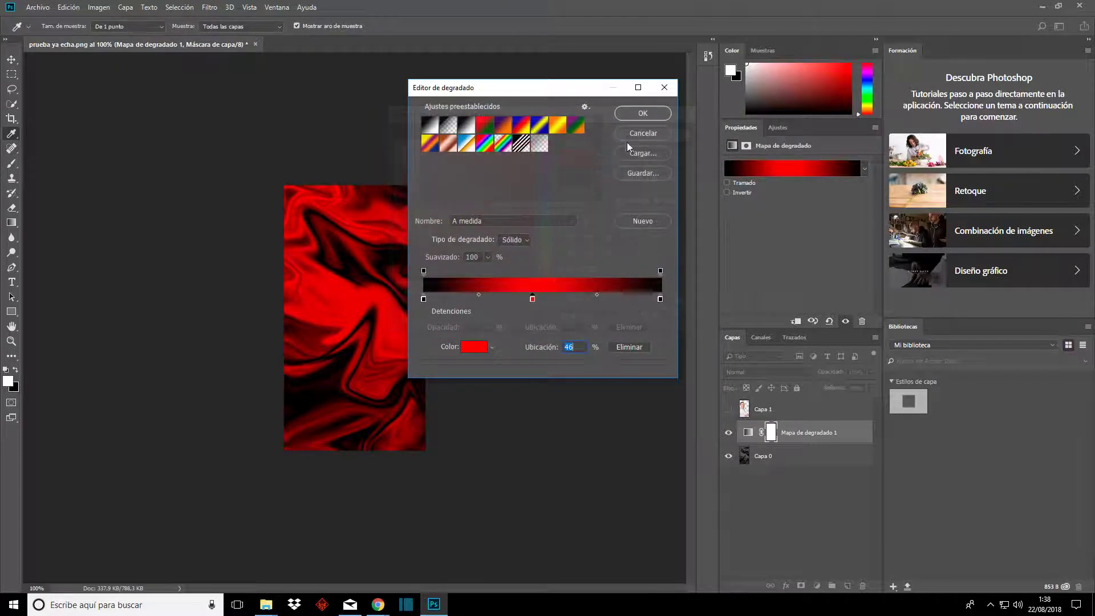
Add a near-white stop at 24% and a white stop at 72%
left_click(480, 298)
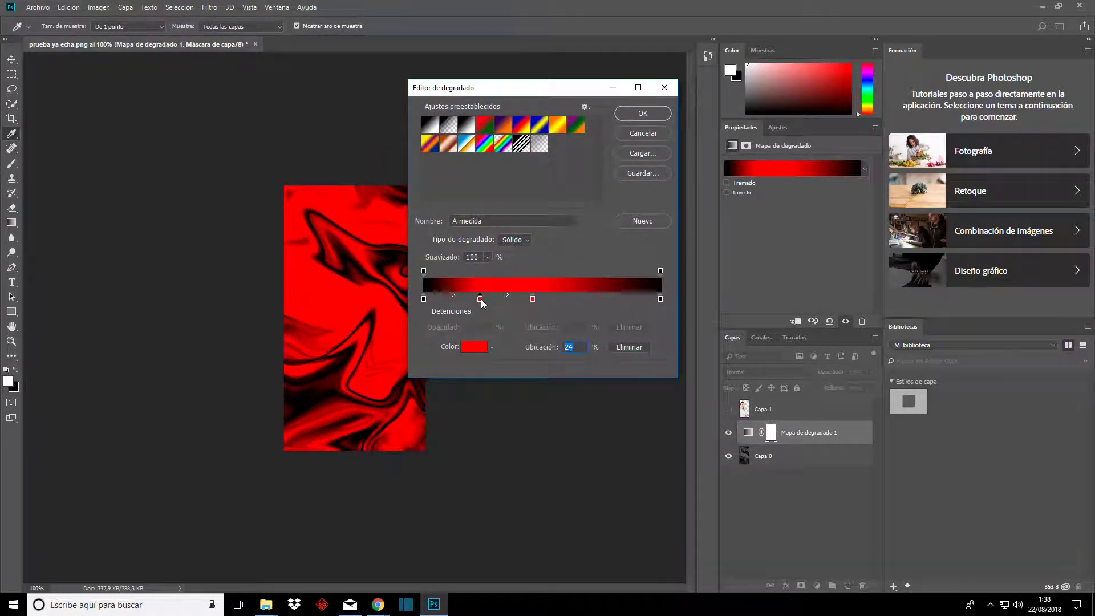
left_click(473, 350)
left_click(391, 142)
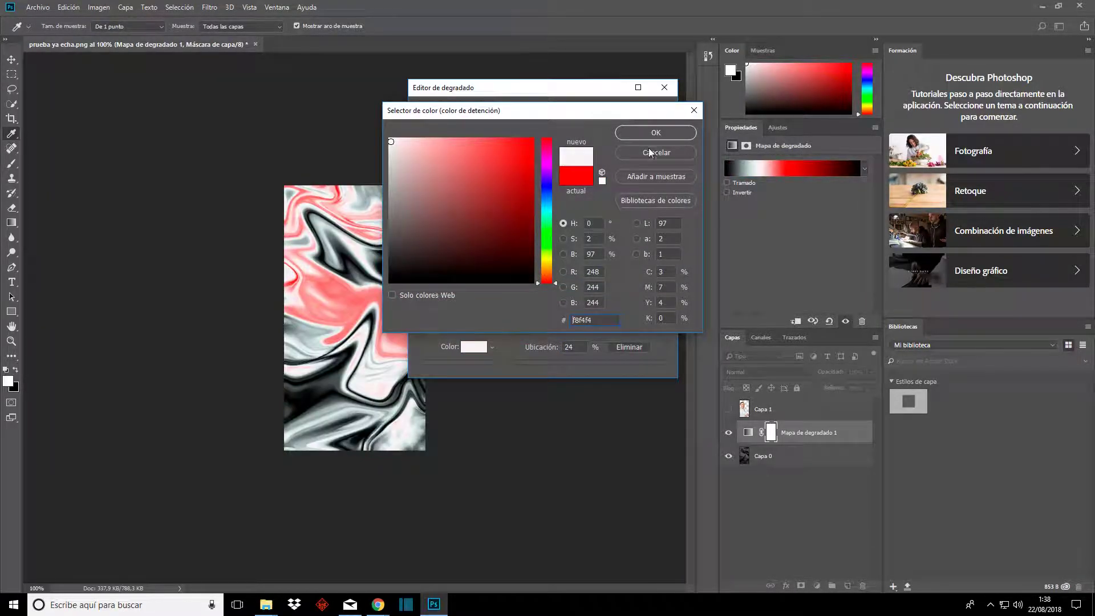
left_click(656, 133)
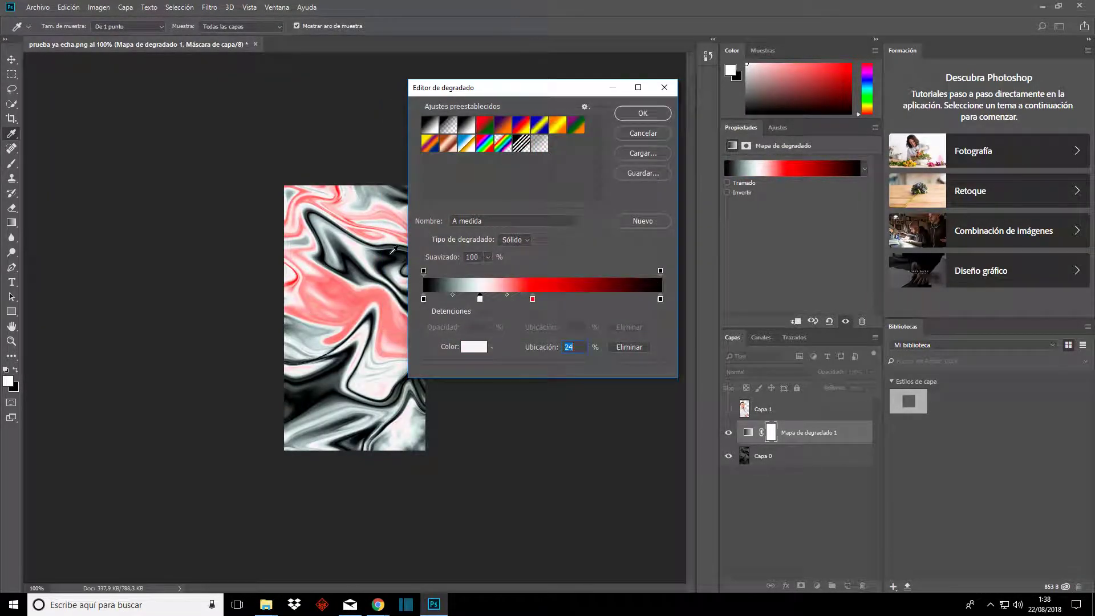
left_click(594, 297)
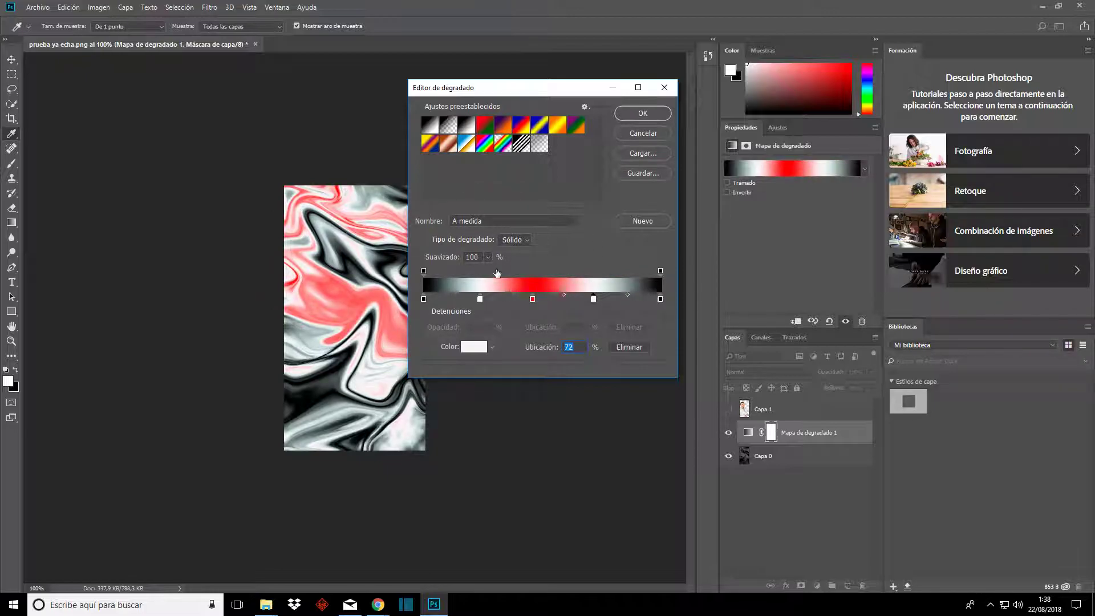
Rearrange the stops: red to 29%, white to 87%, black end near 91%, new stop at 60%
left_click_drag(481, 299, 450, 300)
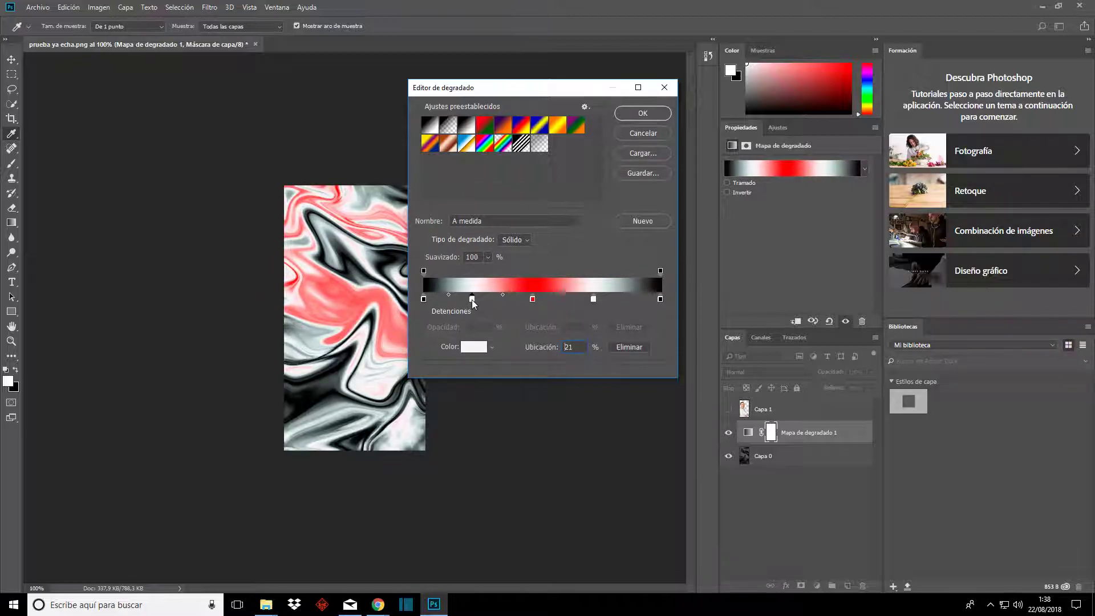
left_click_drag(532, 299, 501, 299)
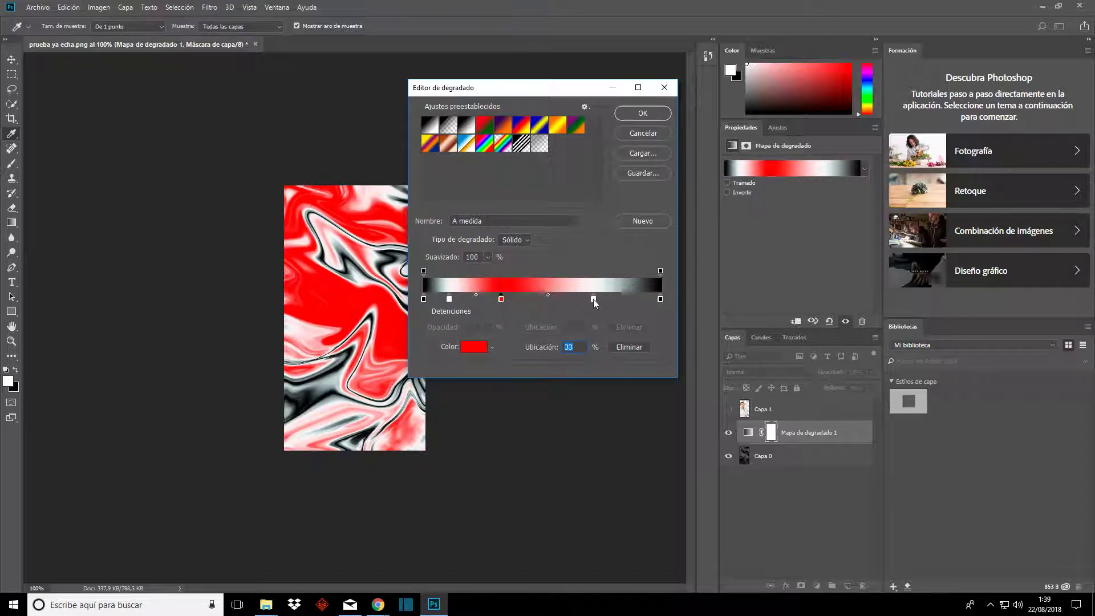
left_click_drag(593, 298, 630, 298)
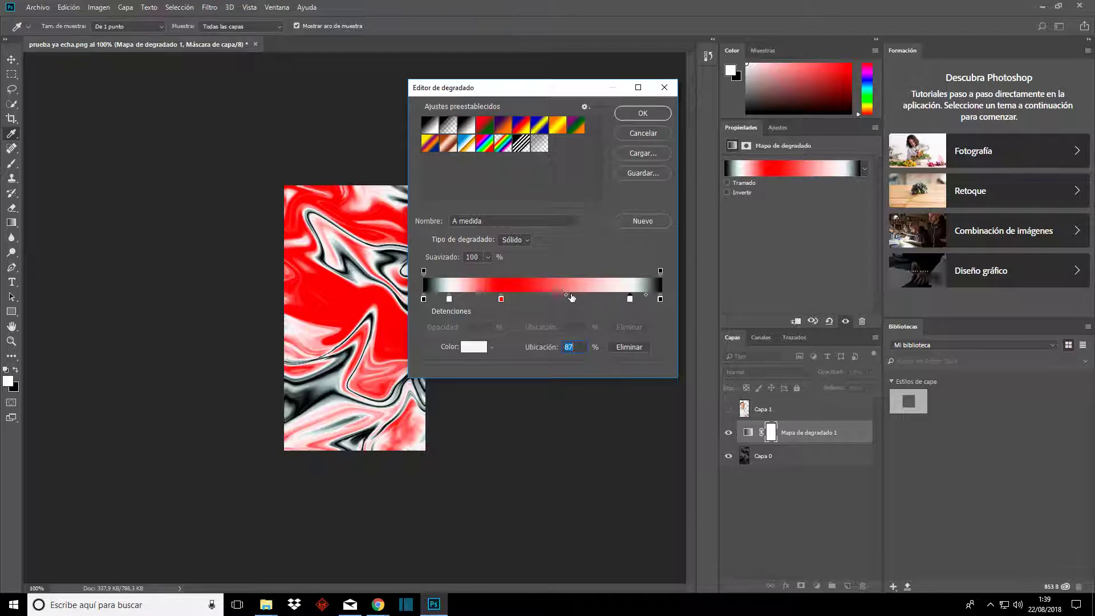
left_click_drag(423, 299, 442, 298)
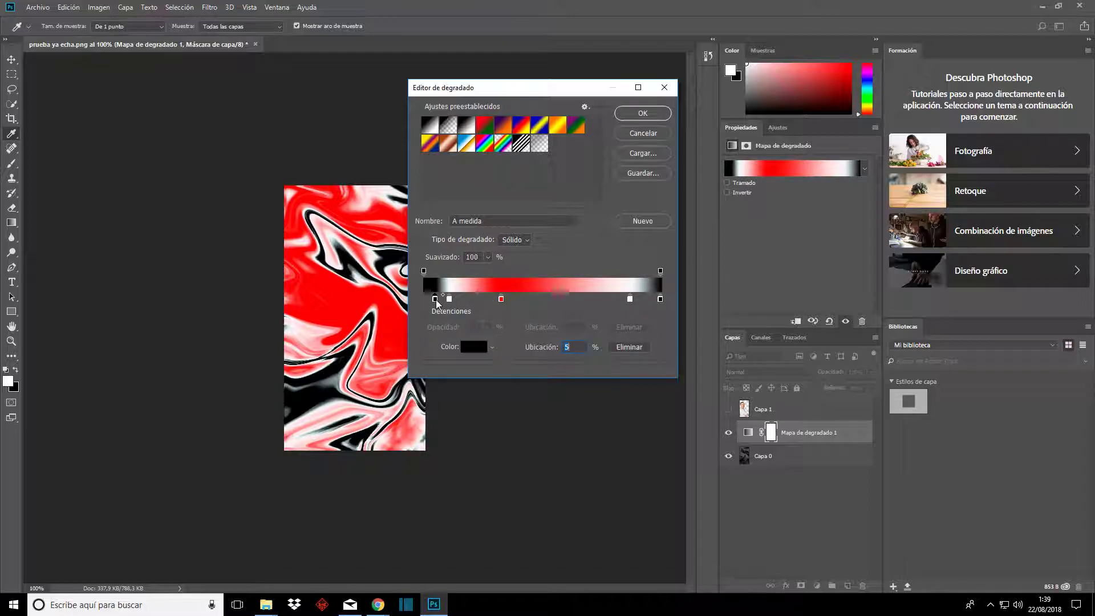
left_click_drag(659, 299, 628, 299)
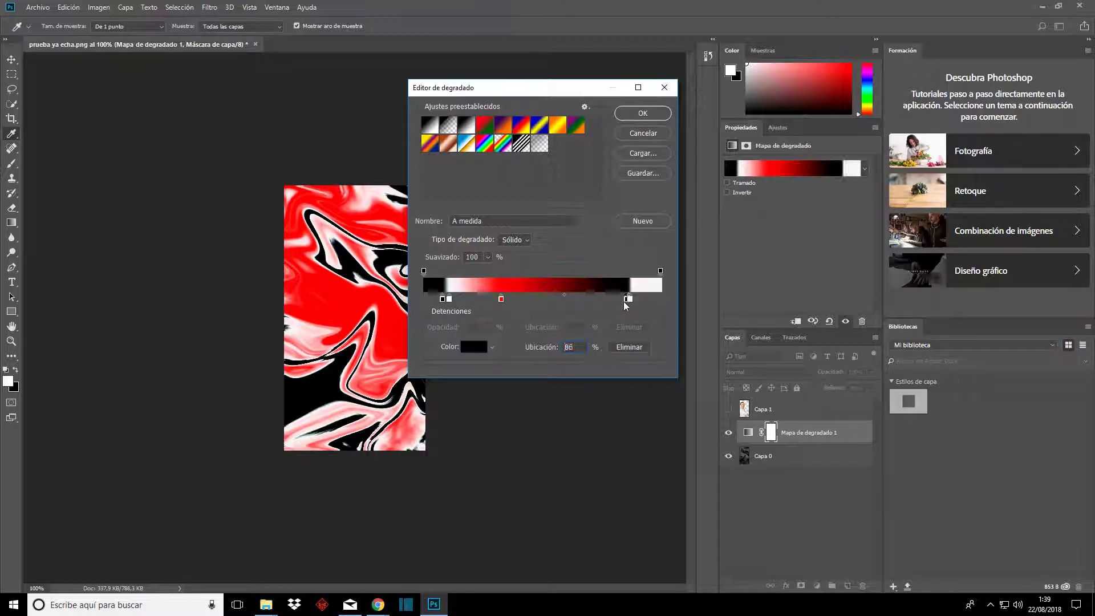
left_click_drag(628, 299, 639, 299)
left_click_drag(501, 300, 466, 299)
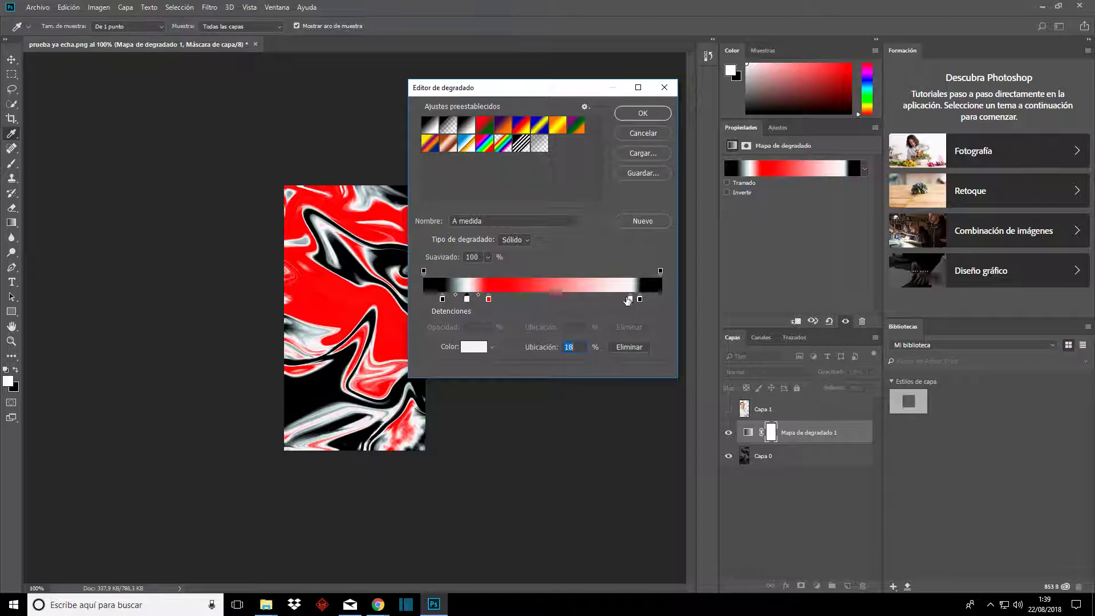
left_click(550, 297)
mouse_move(550, 298)
left_mouse_down()
mouse_move(562, 299)
mouse_move(536, 299)
left_mouse_up()
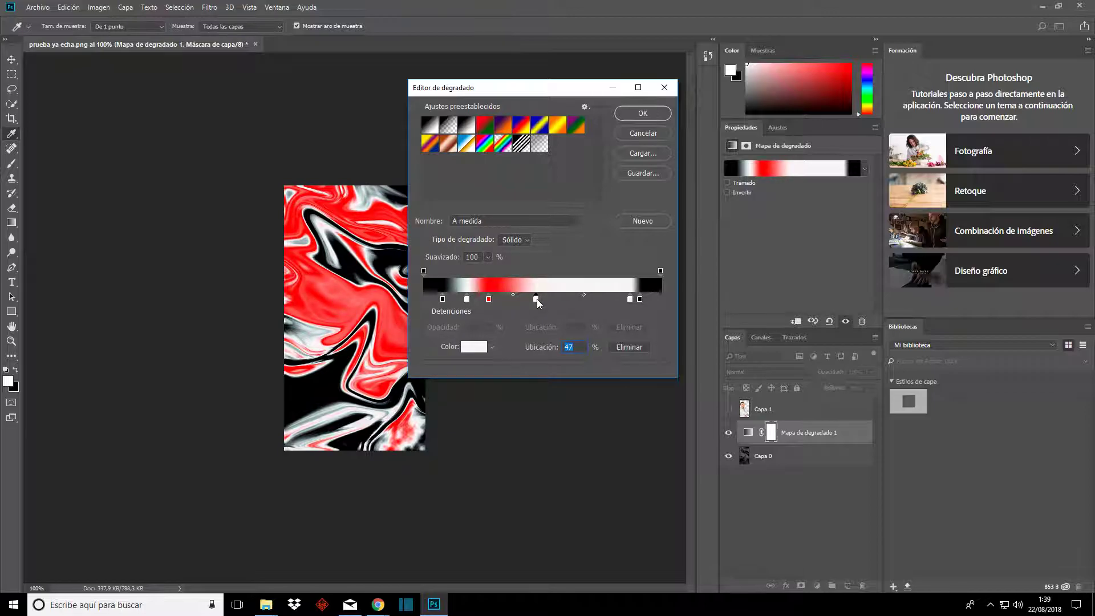
Discard the red gradient, reopen the editor, and make the right-end stop black
left_click(664, 88)
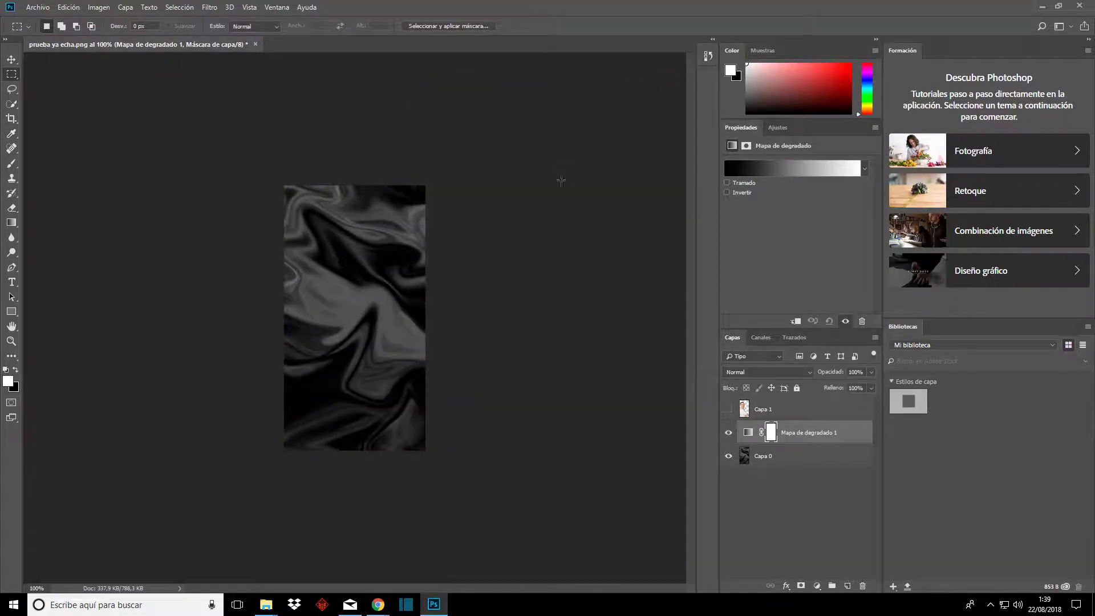
left_click(806, 170)
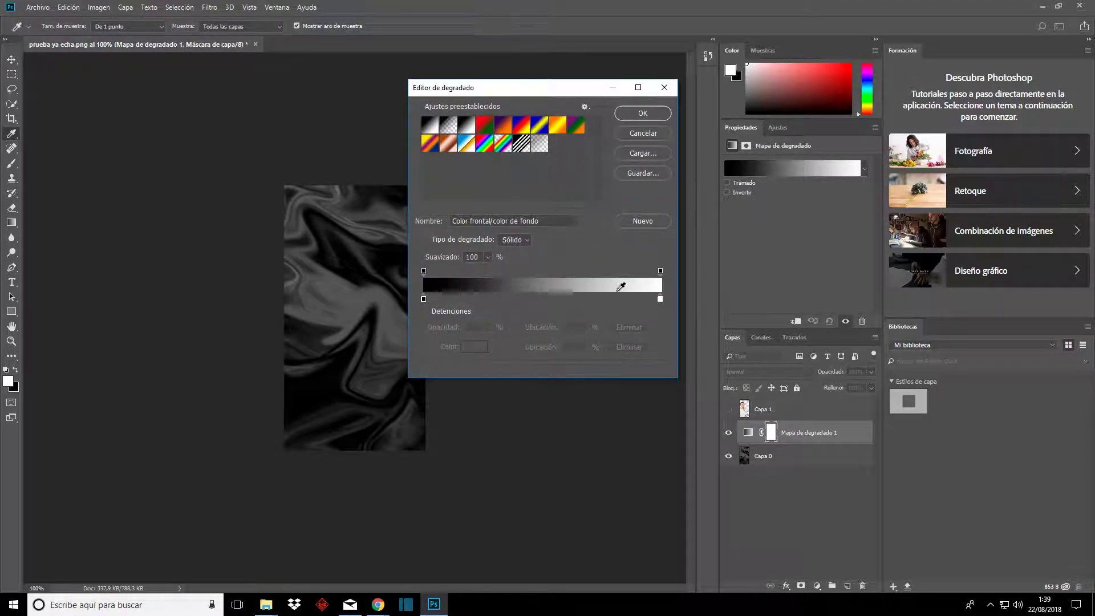
left_click(660, 299)
left_click(484, 346)
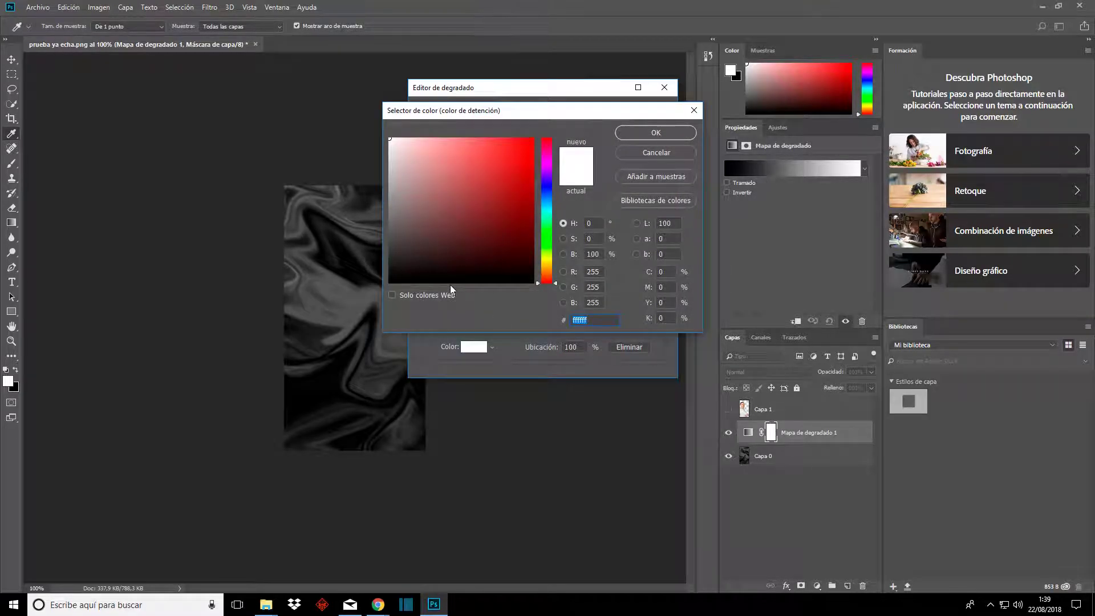
left_click(507, 280)
left_click(655, 132)
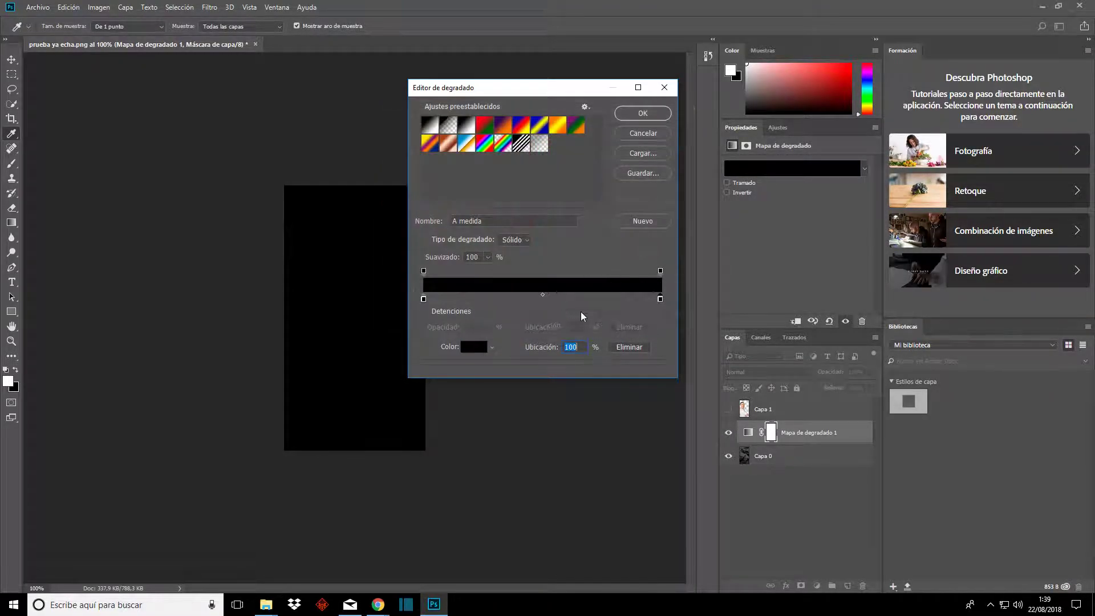
Add a bright green stop at 50% of the gradient
left_click(542, 294)
left_click(542, 297)
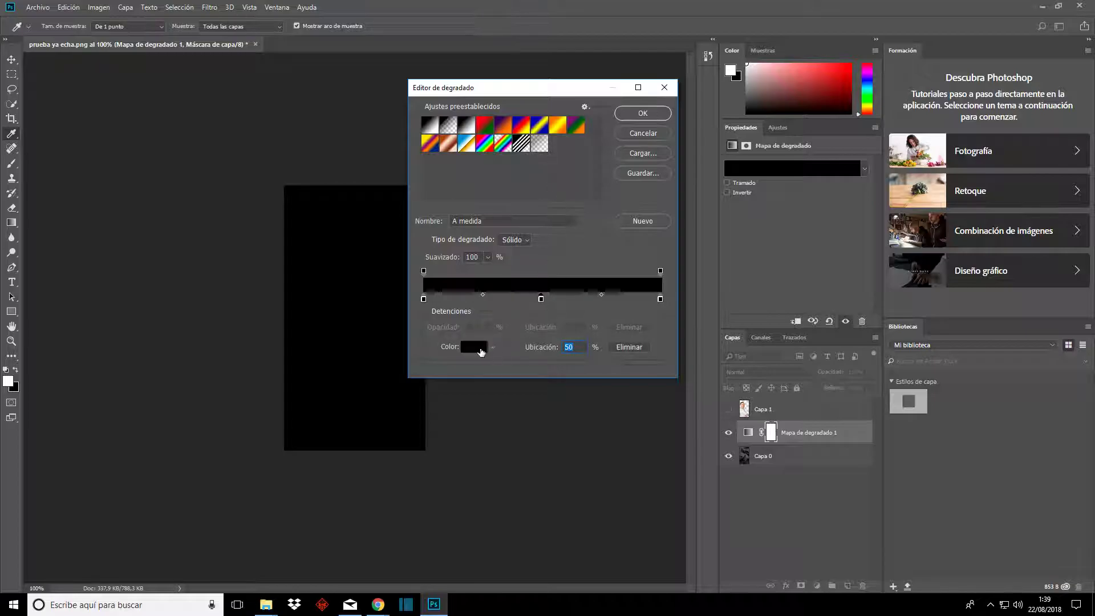
left_click(480, 348)
left_click(548, 206)
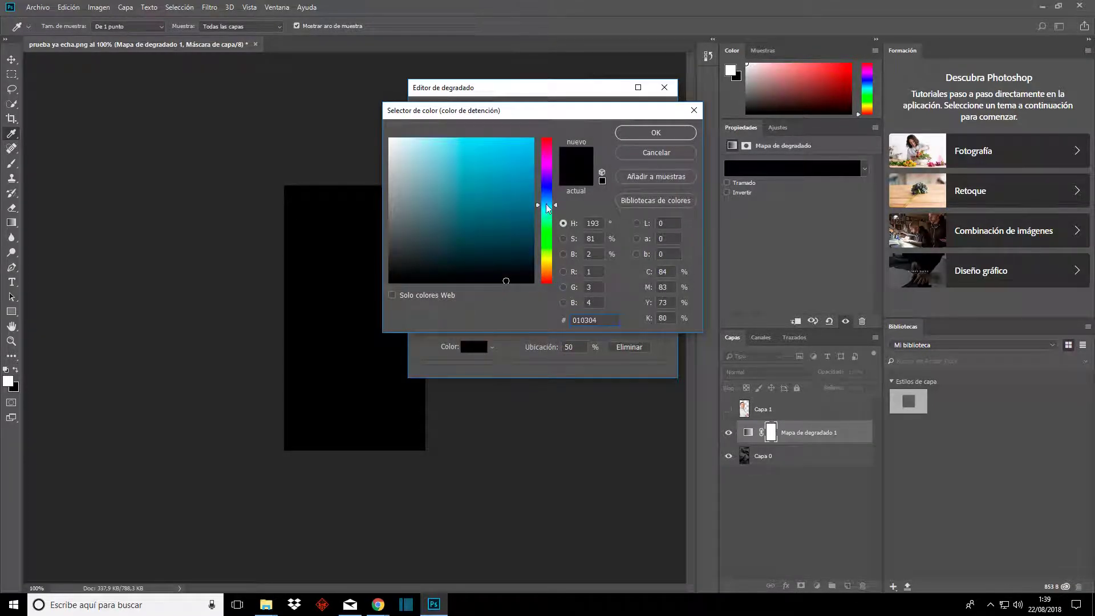
left_click_drag(547, 208, 547, 228)
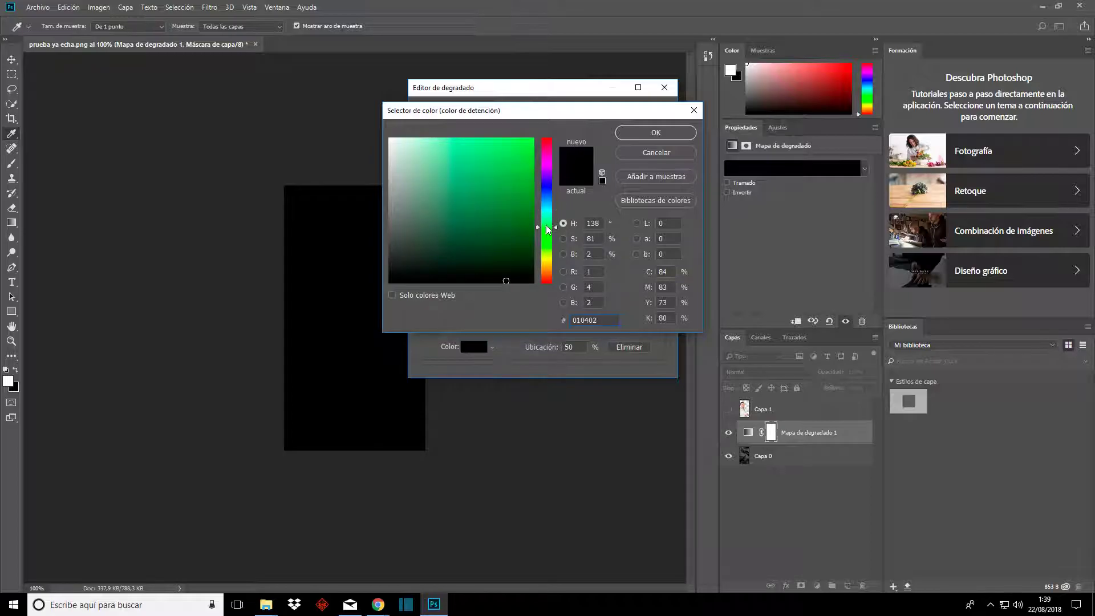
left_click(526, 183)
left_click(641, 134)
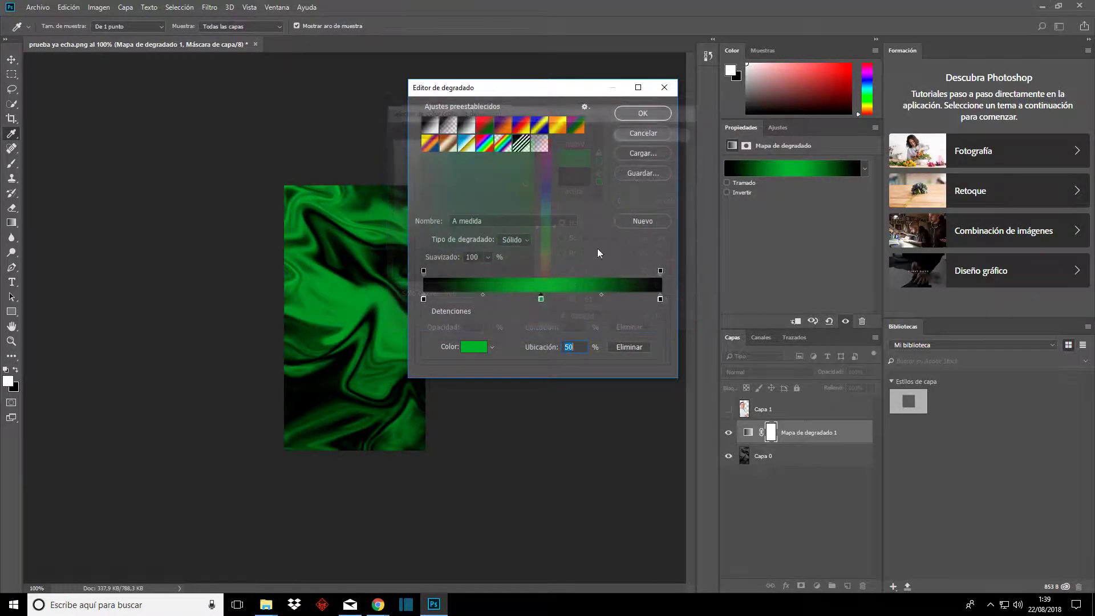
Add a near-white stop at 24% of the gradient
left_click(480, 299)
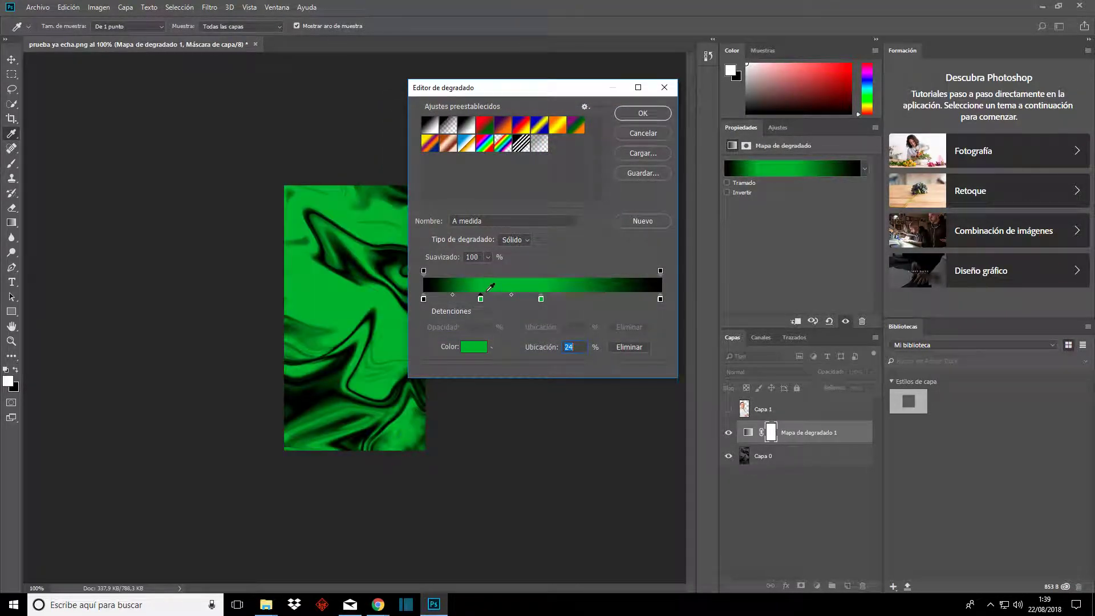
left_click(474, 347)
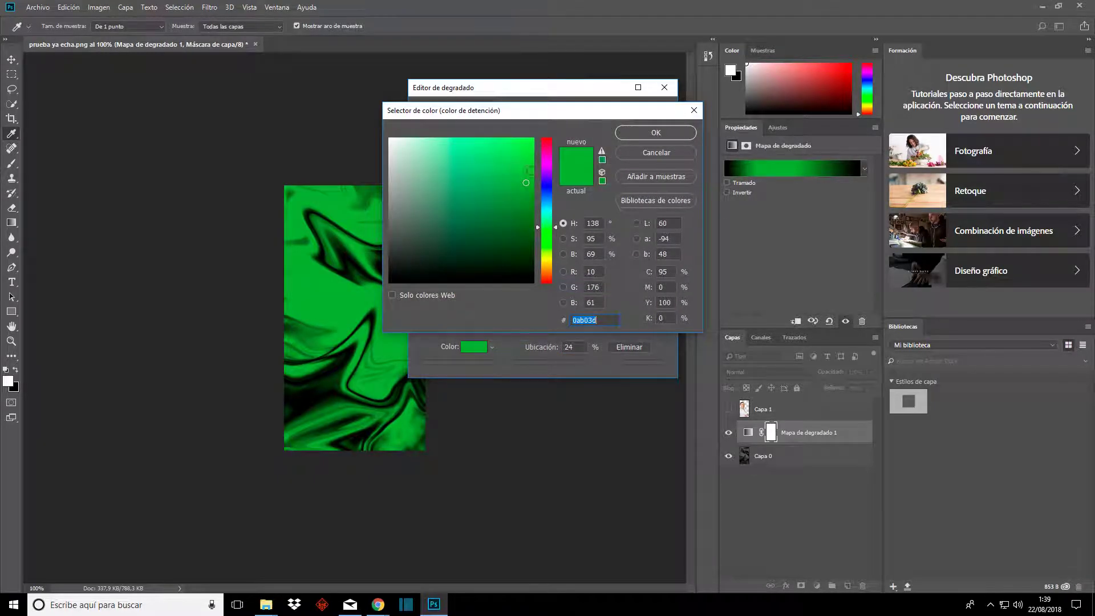
mouse_move(546, 197)
left_mouse_down()
mouse_move(549, 218)
mouse_move(555, 176)
left_mouse_up()
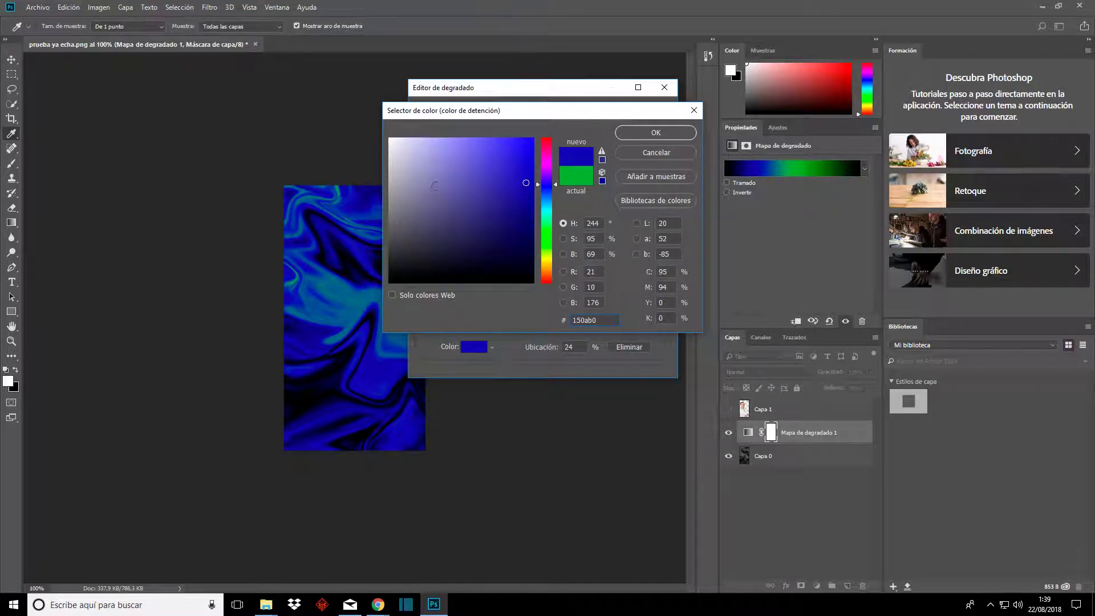
left_click(389, 139)
left_click(644, 132)
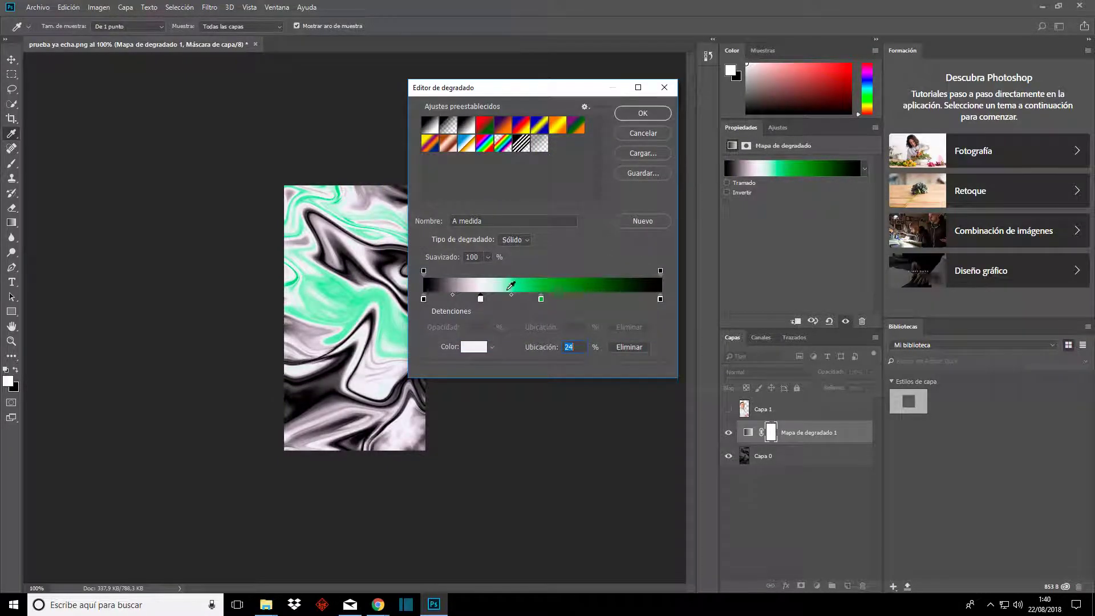
Move the white stop to 13% and the green stop to 25%, and make the 70% stop white
left_click_drag(478, 299, 453, 299)
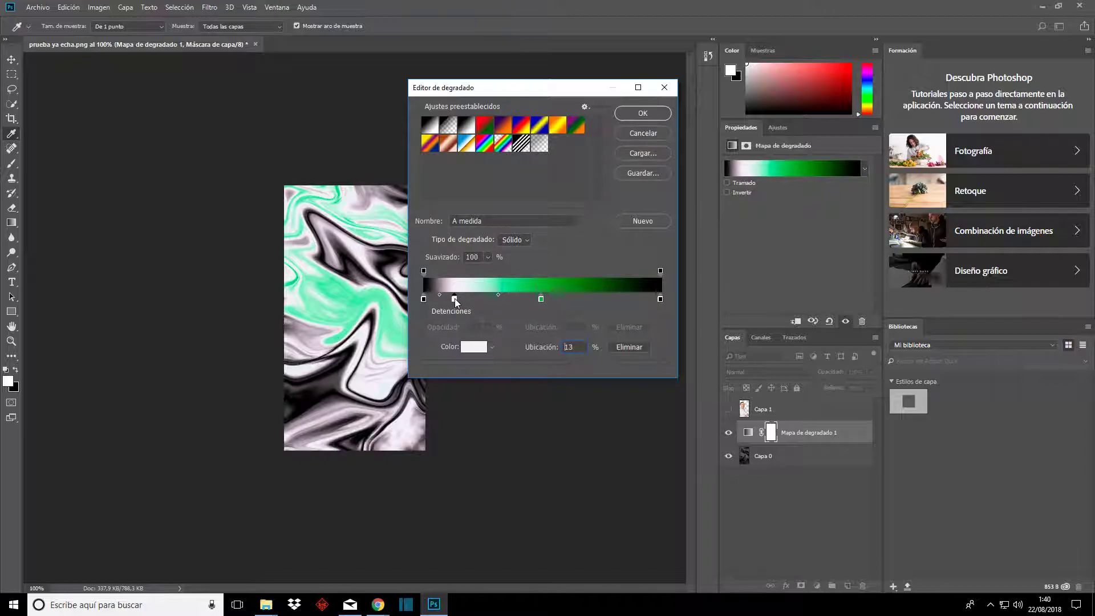
left_click_drag(540, 298, 496, 298)
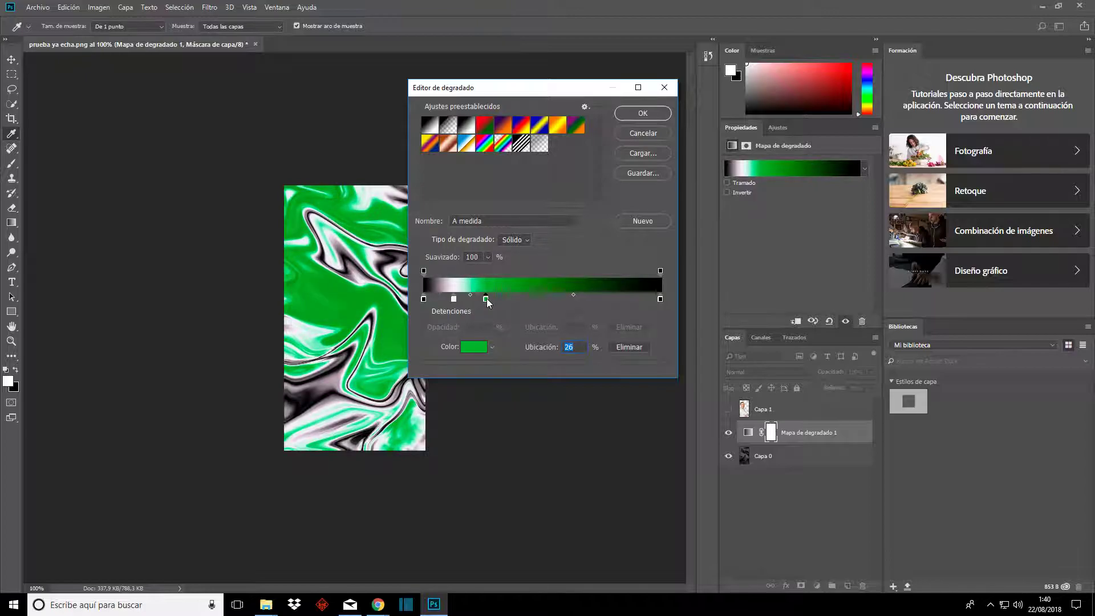
left_click_drag(496, 298, 484, 299)
left_click_drag(593, 297, 590, 298)
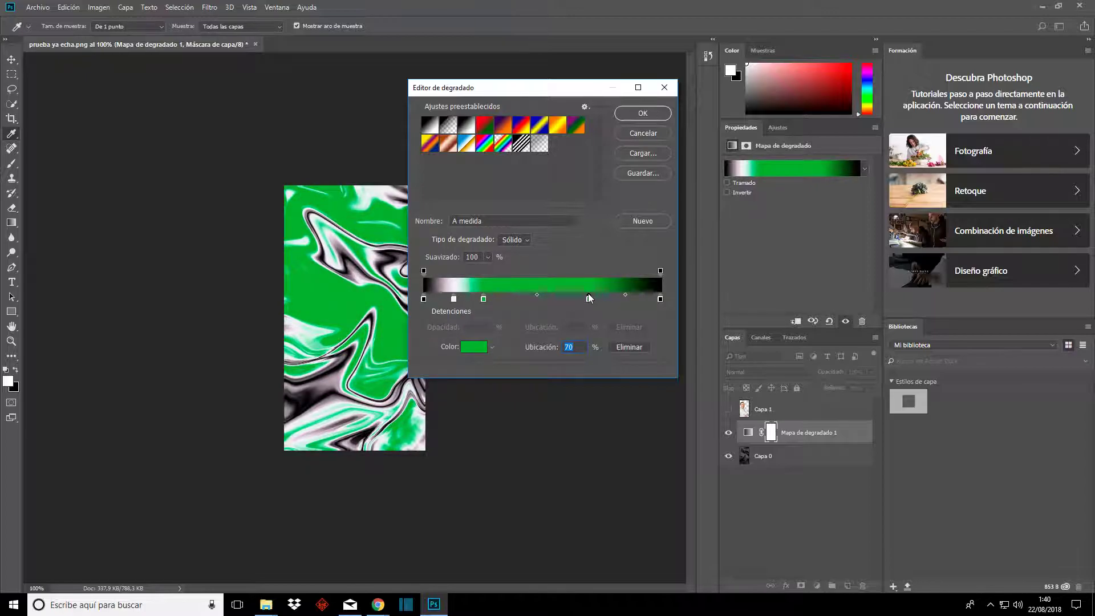
left_click(476, 347)
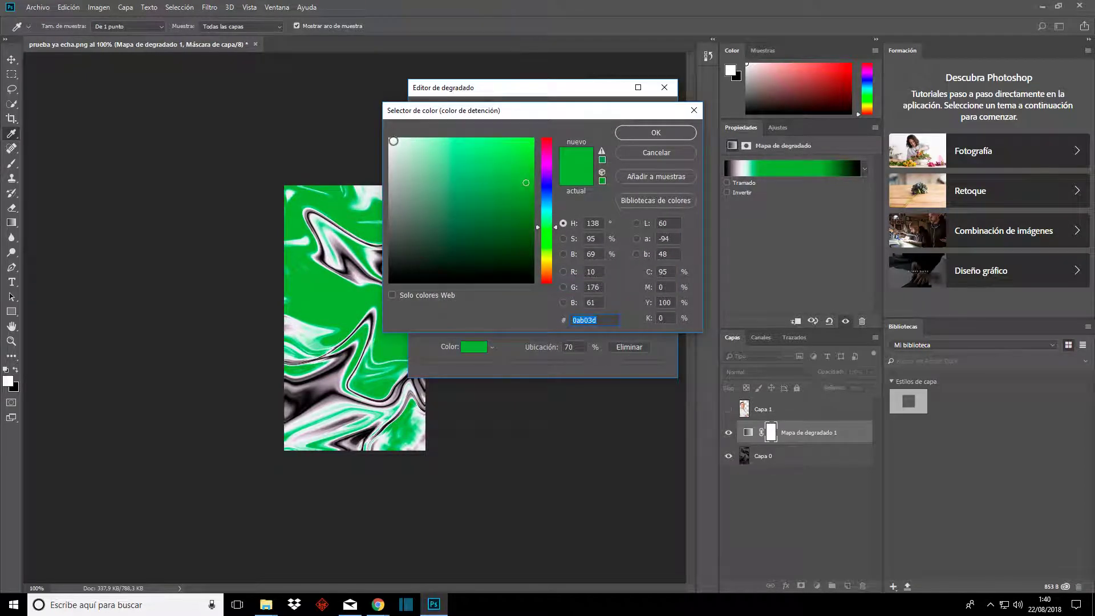
left_click(393, 141)
left_click(664, 132)
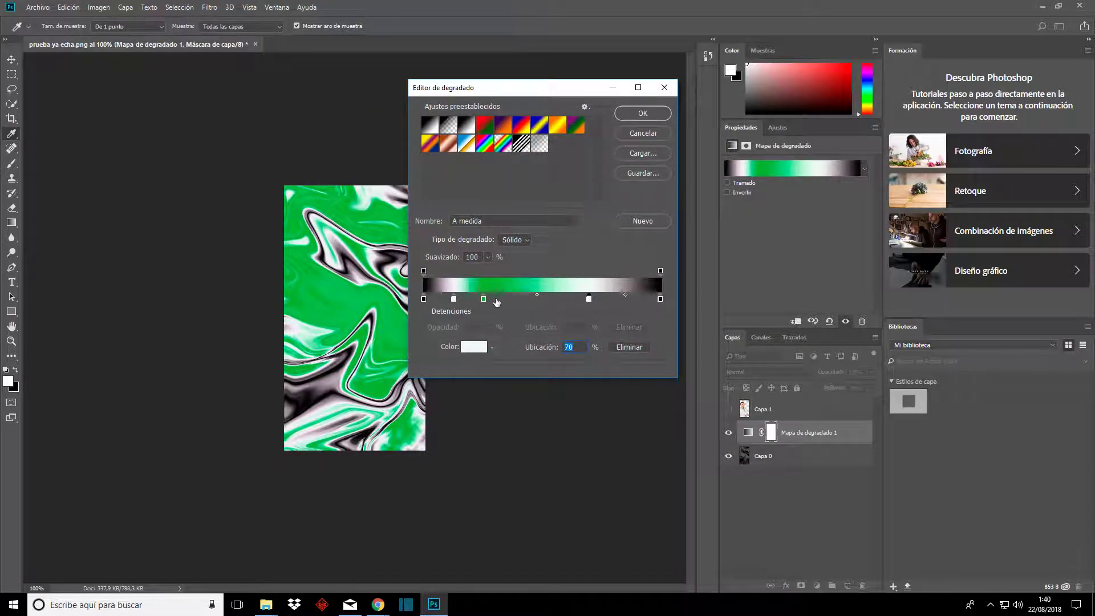
Add a near-black purple stop at 45% and apply the green gradient map
left_click_drag(532, 297, 530, 297)
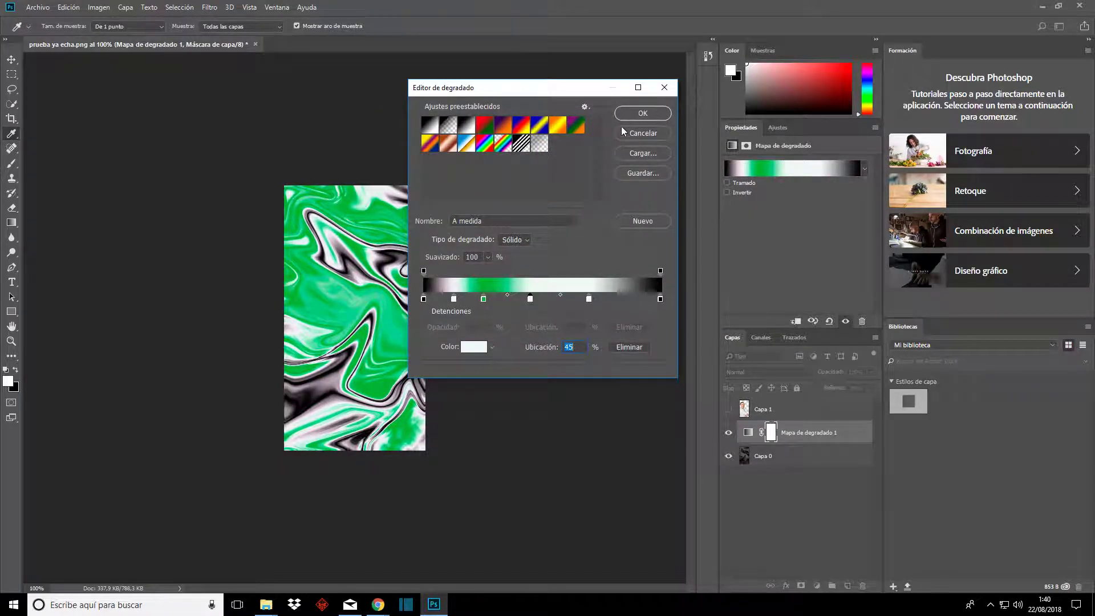
left_click(477, 348)
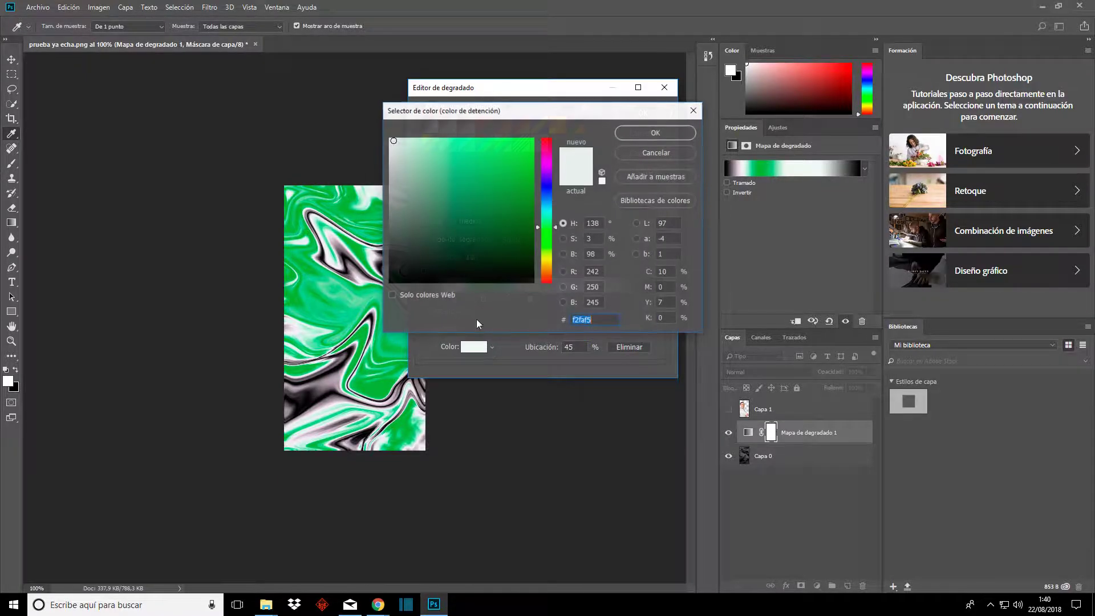
left_click(545, 211)
left_click_drag(523, 192, 498, 139)
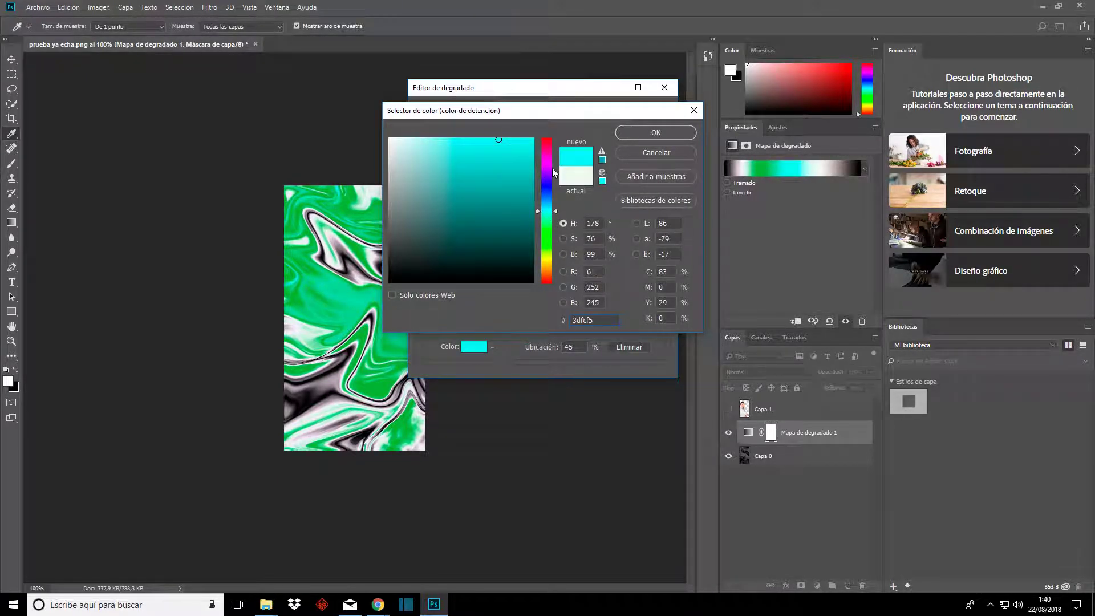
left_click(547, 170)
left_click(502, 221)
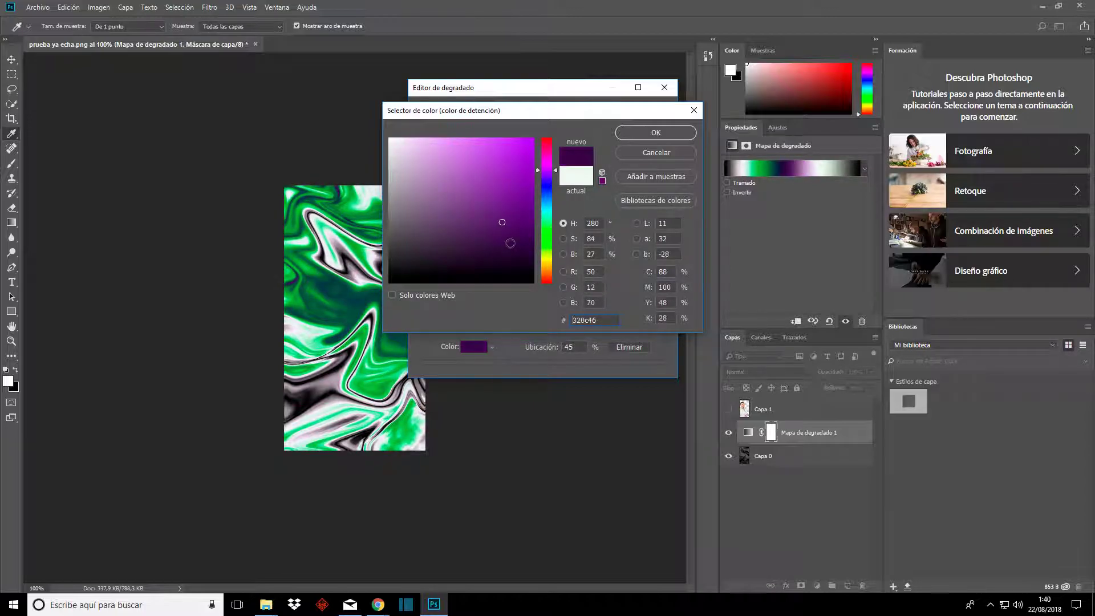
left_click(526, 270)
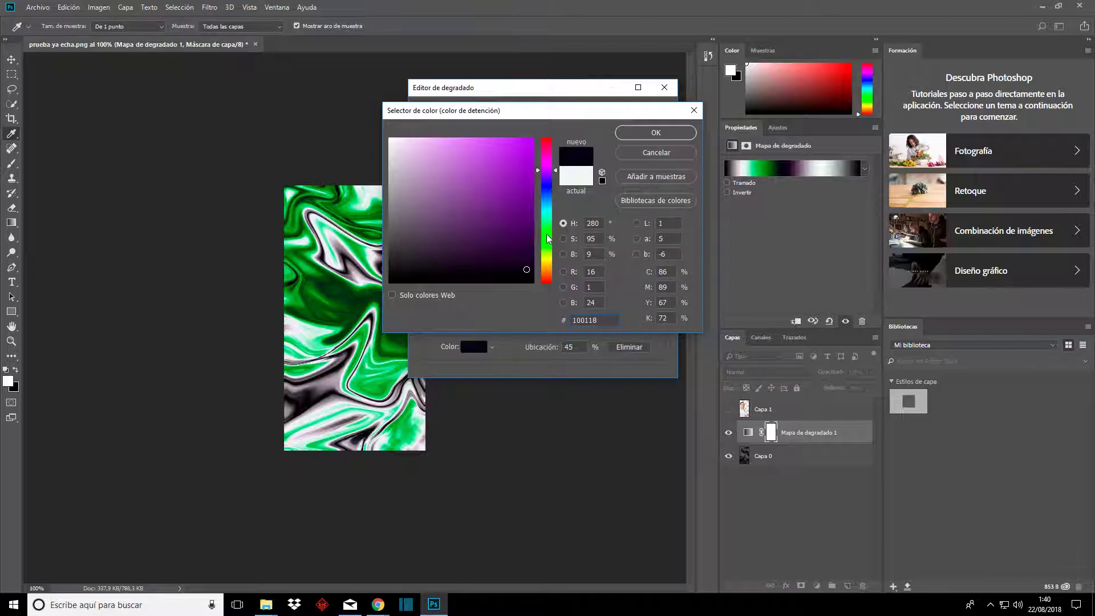
left_click(638, 136)
left_click(650, 118)
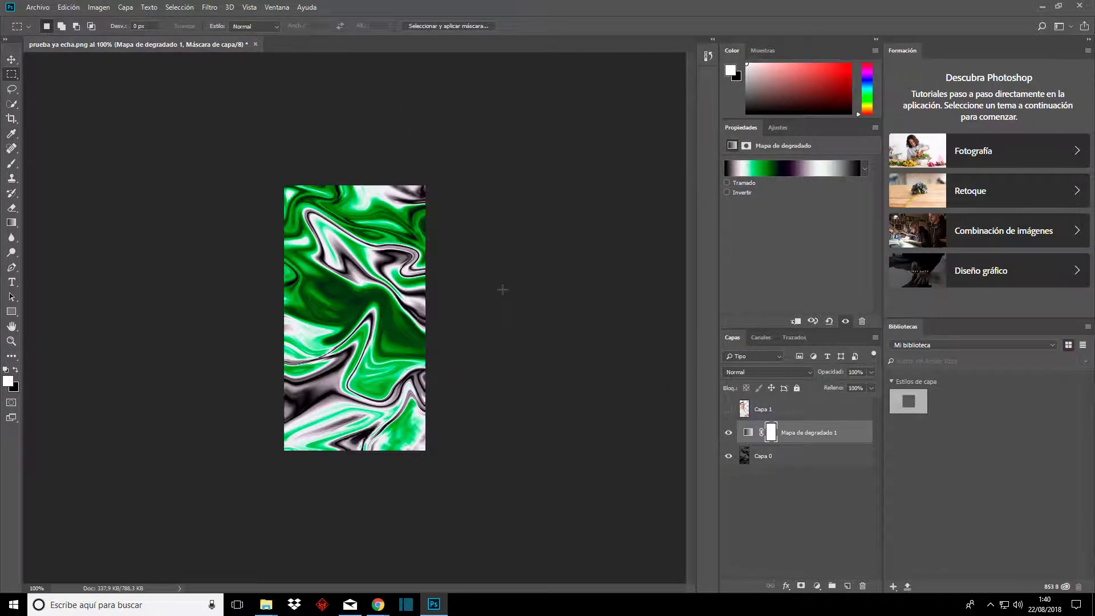
Select Capa 0 and reapply the last Liquify filter three times to regenerate the swirls
left_click(209, 10)
left_click(201, 10)
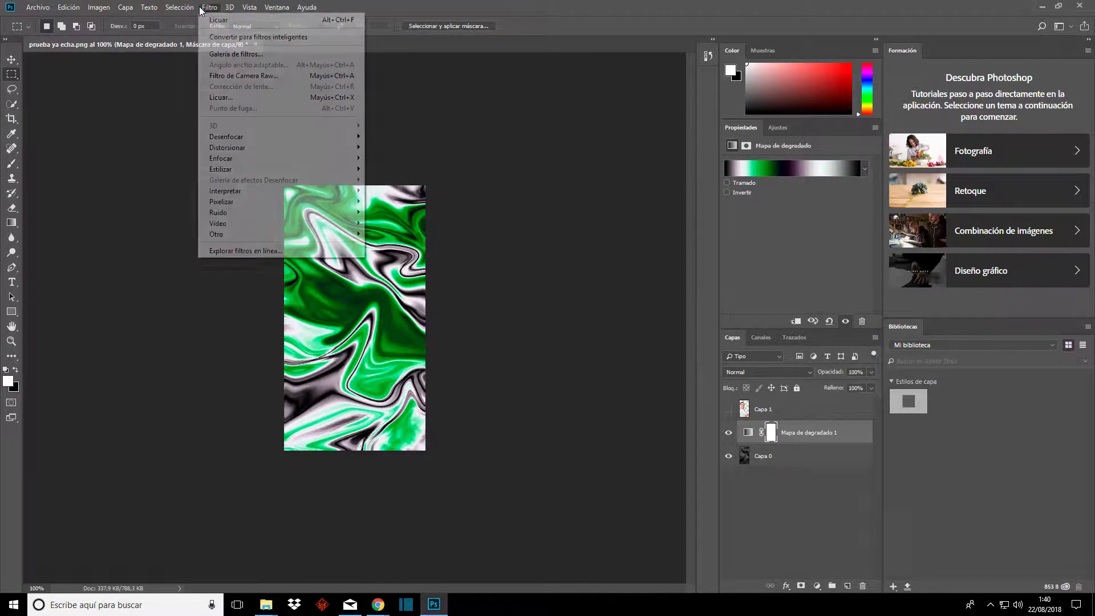
left_click(201, 9)
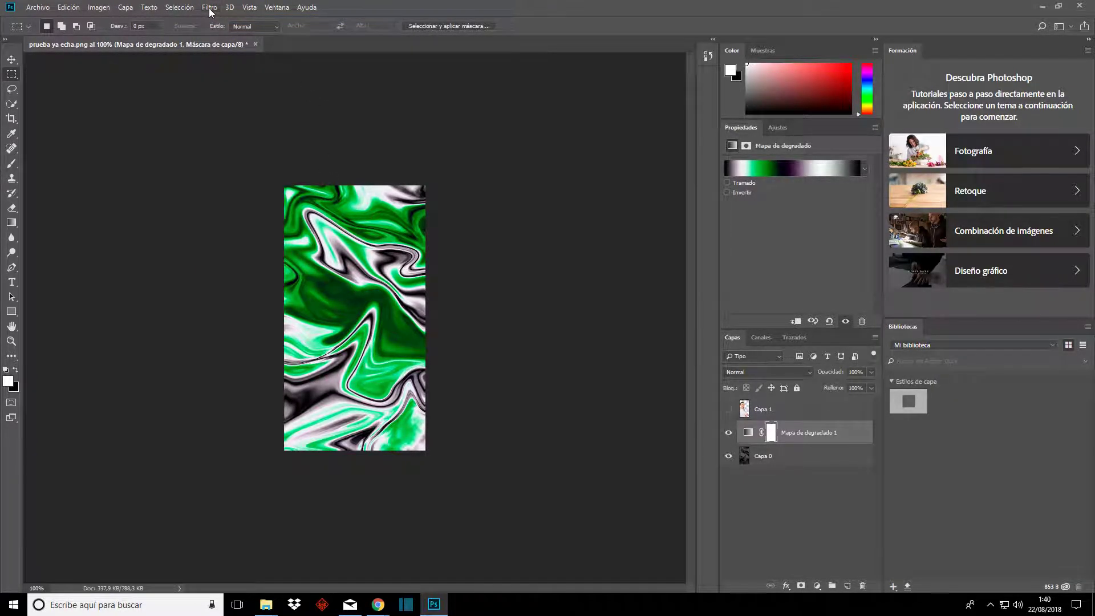
left_click(793, 408)
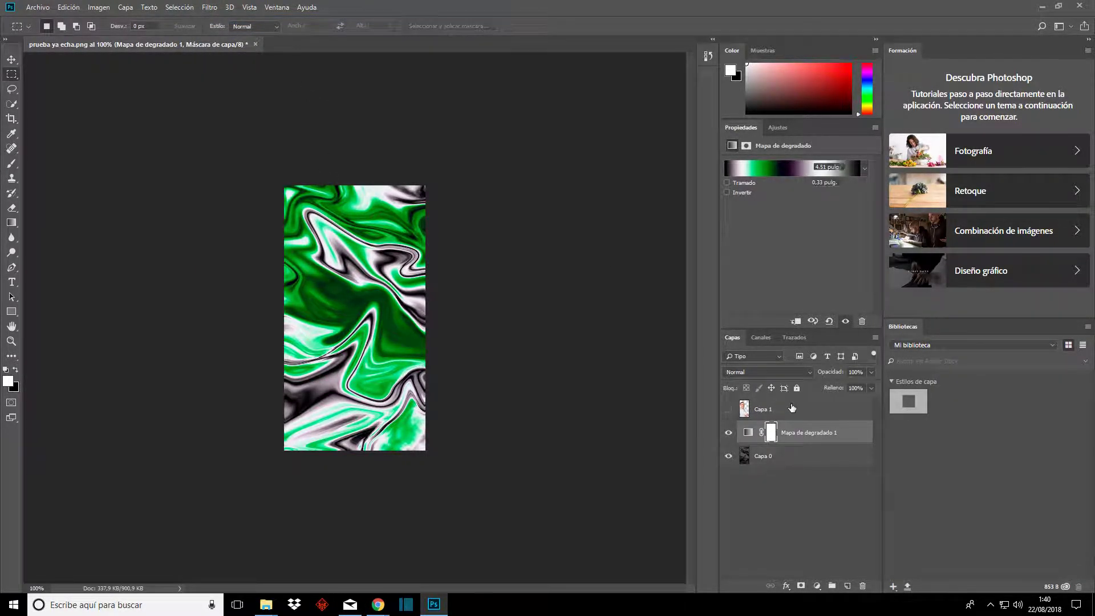
left_click(206, 10)
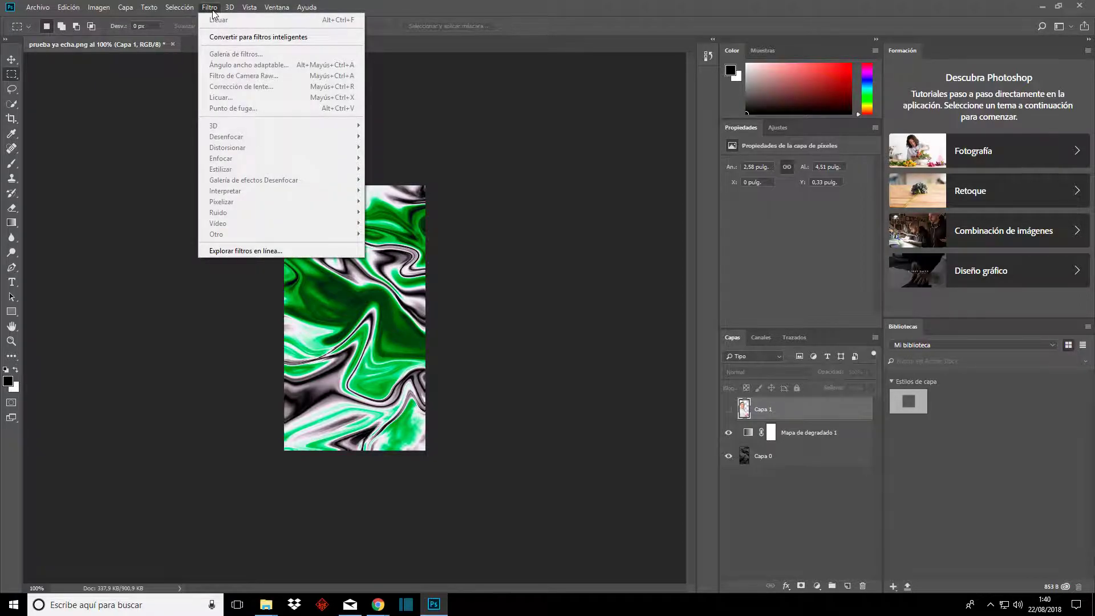
left_click(769, 410)
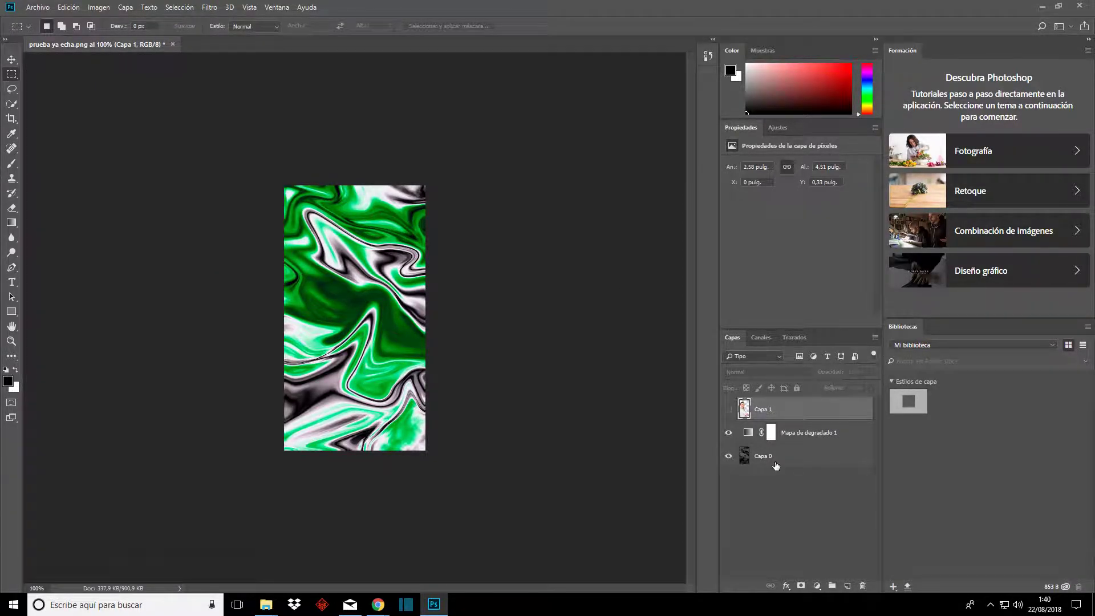
left_click(775, 462)
left_click(209, 7)
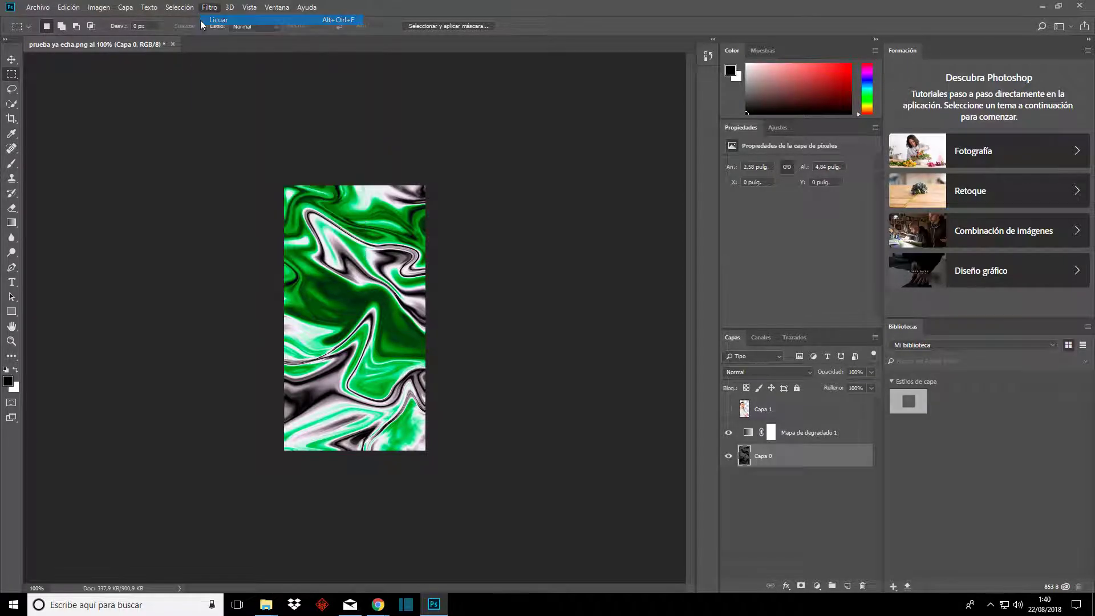
left_click(208, 8)
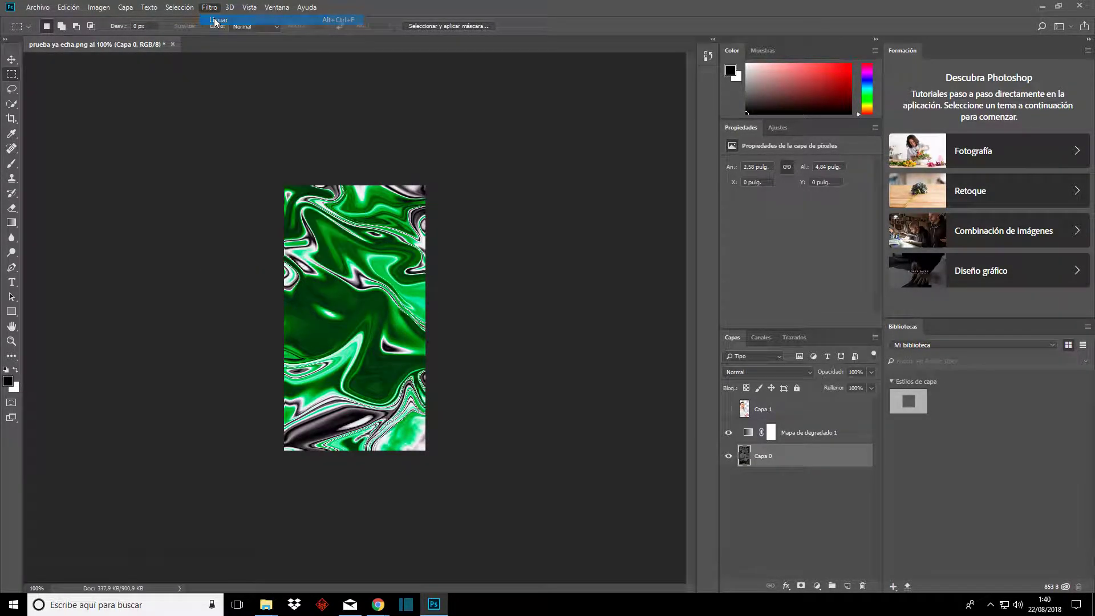
left_click(206, 8)
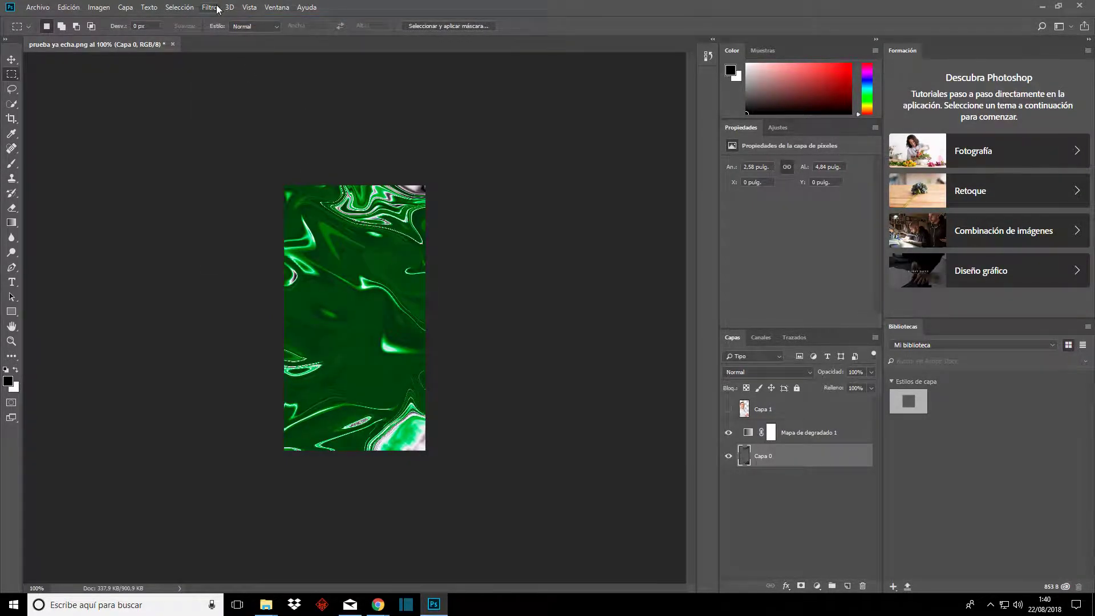
left_click(799, 435)
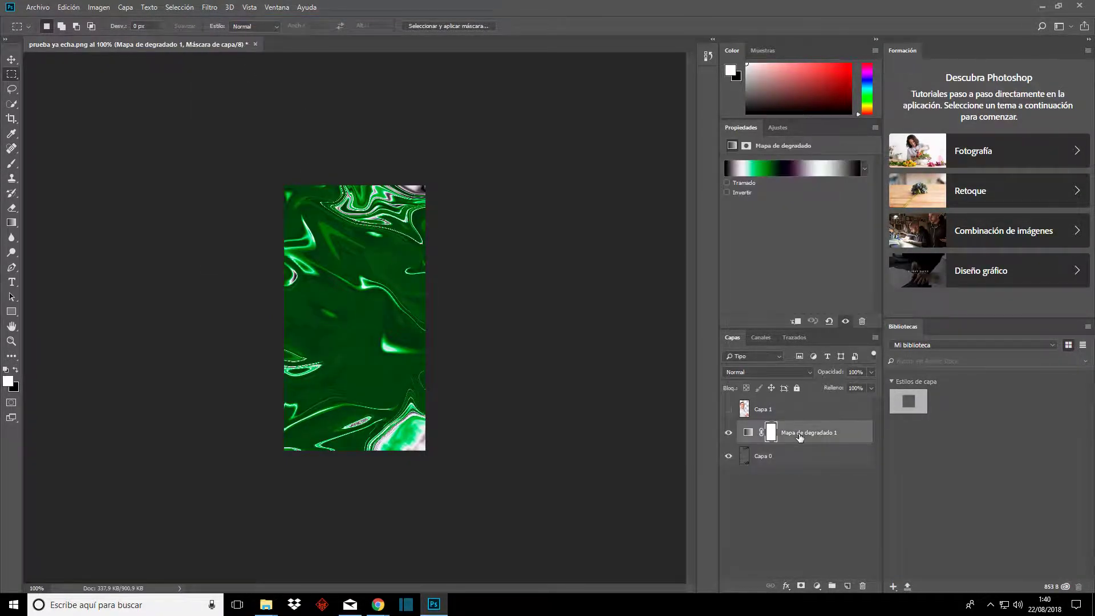
left_click(786, 169)
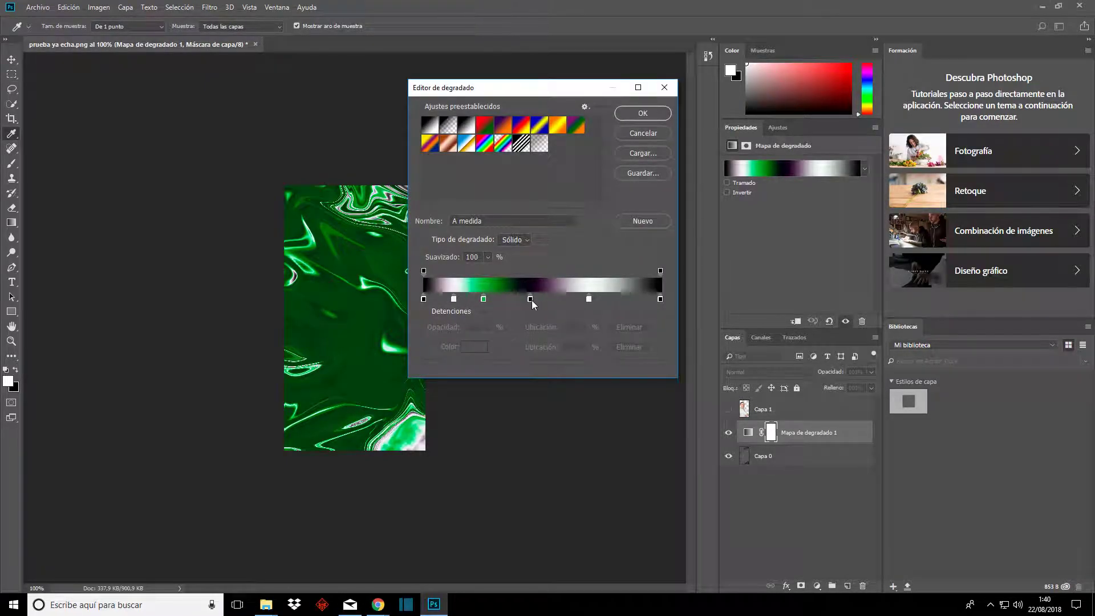
left_click_drag(531, 300, 550, 300)
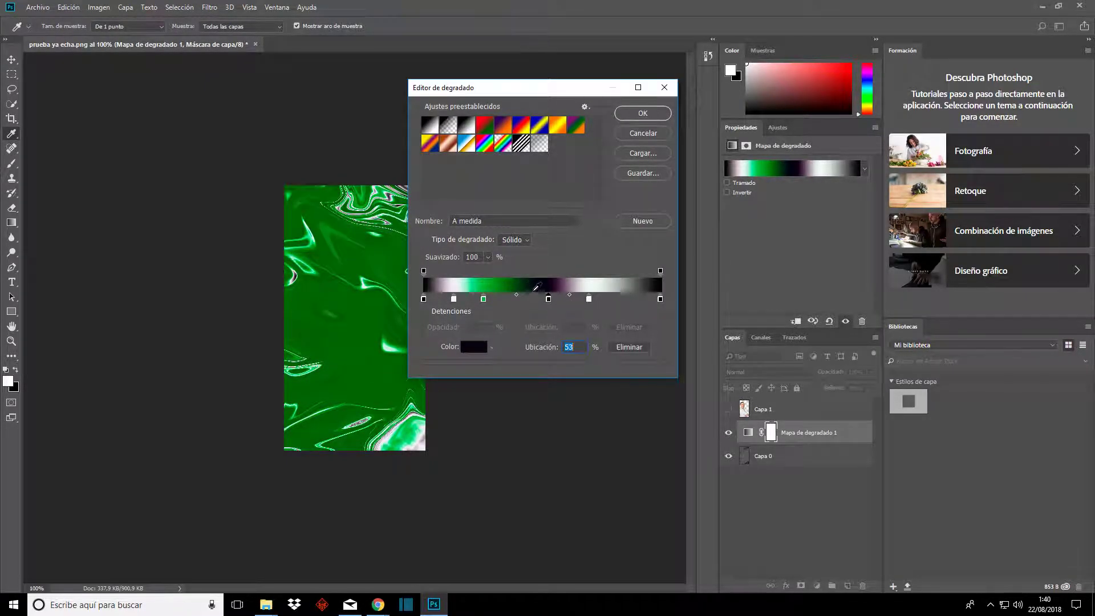
left_click_drag(483, 298, 510, 300)
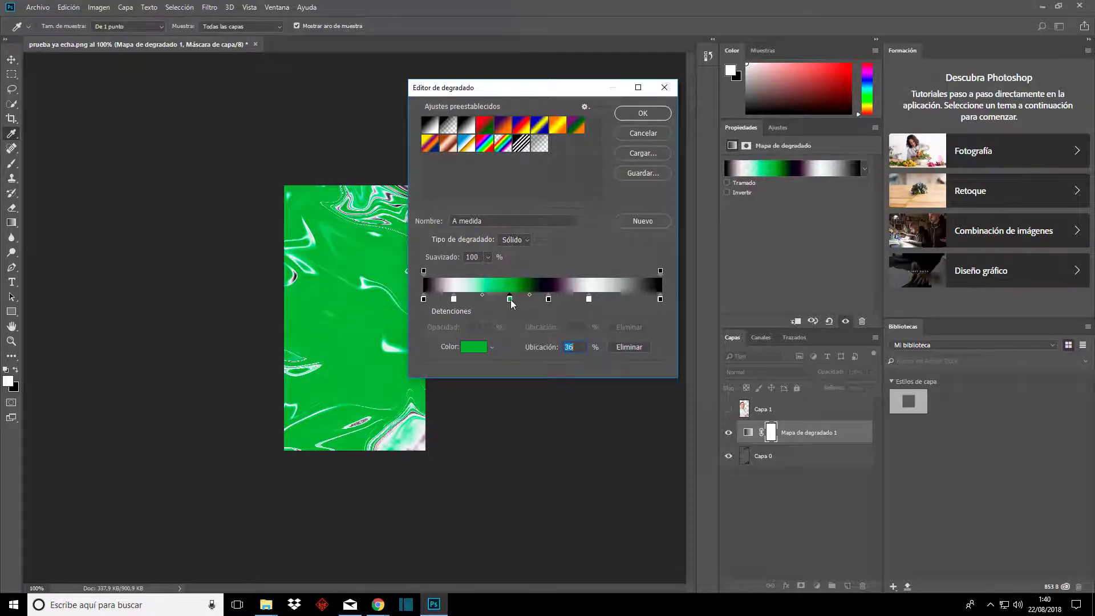
left_click(477, 299)
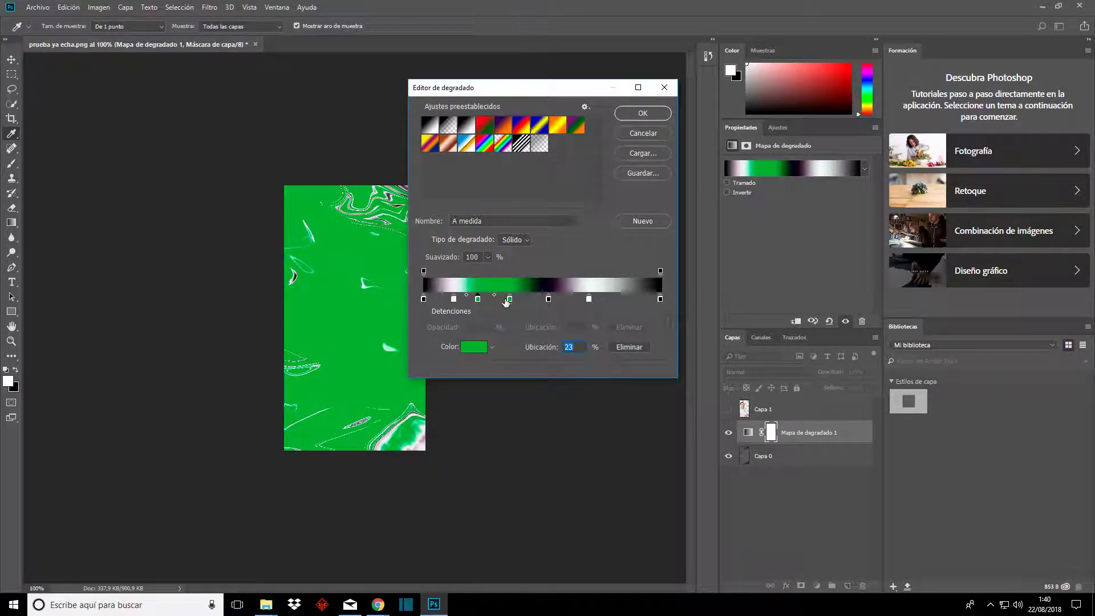
left_click_drag(508, 299, 469, 299)
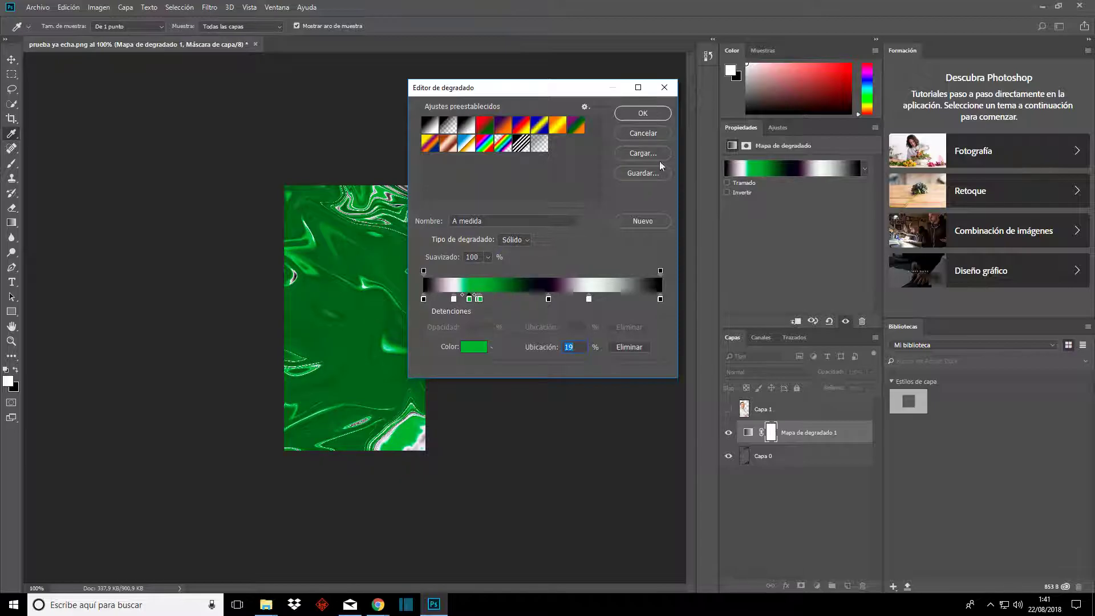
left_click(664, 87)
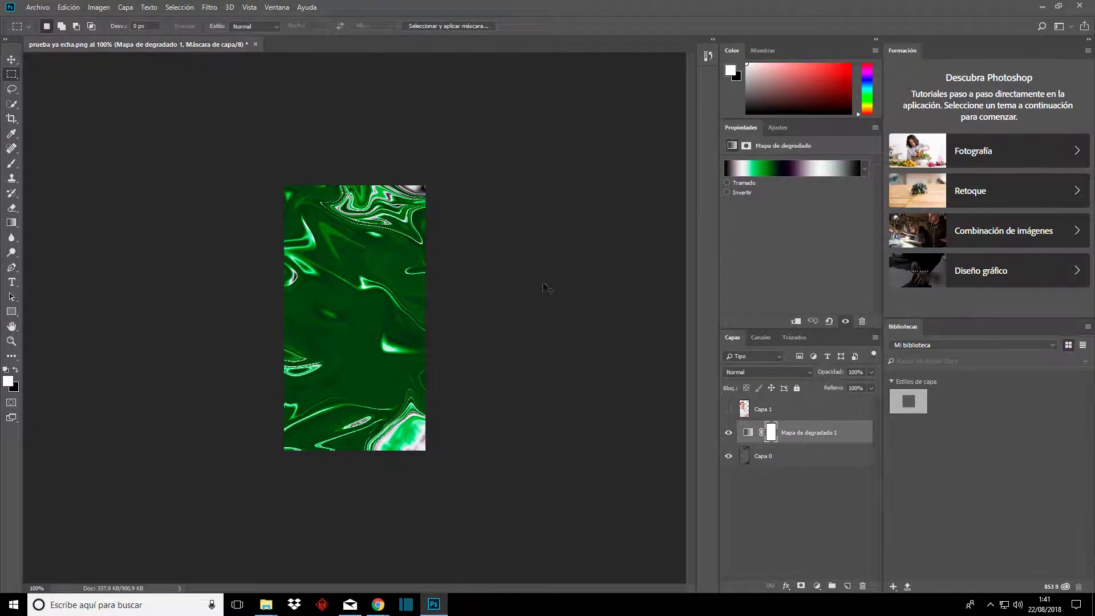
Open Liquify on Capa 0 and push the dark streak into a diagonal wedge
left_click(788, 456)
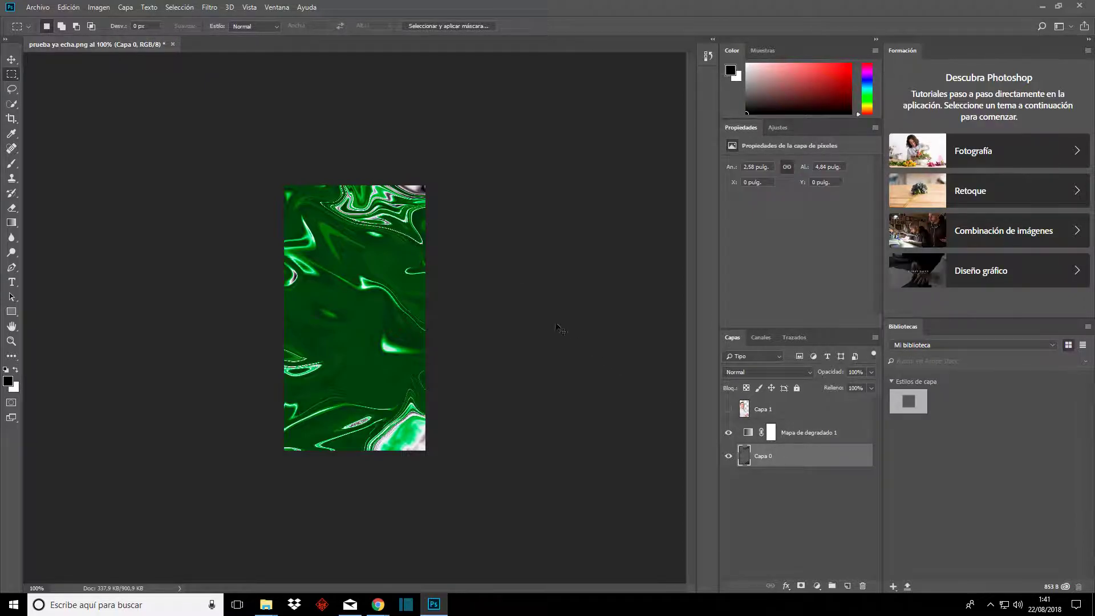
left_click(209, 7)
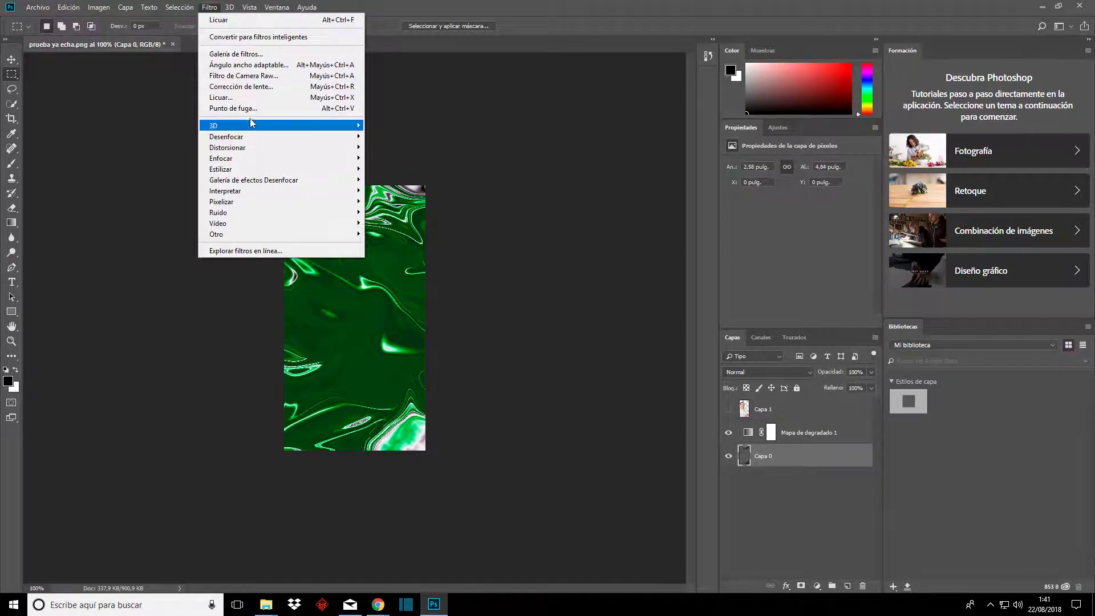
left_click(248, 98)
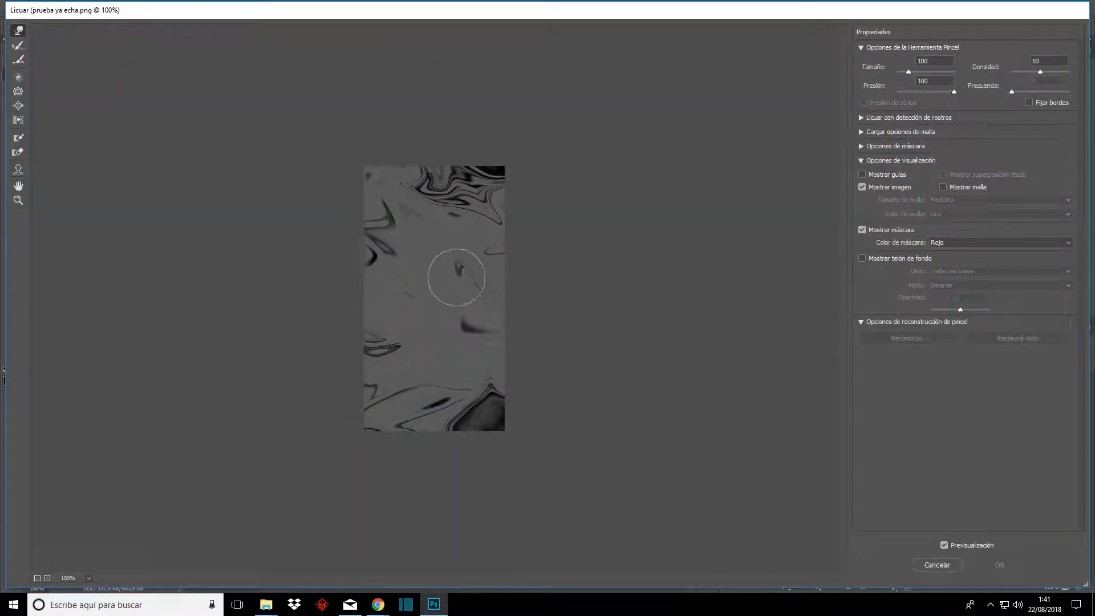
mouse_move(476, 194)
left_mouse_down()
mouse_move(461, 243)
mouse_move(488, 310)
mouse_move(465, 305)
mouse_move(428, 245)
mouse_move(450, 328)
mouse_move(379, 222)
mouse_move(485, 355)
mouse_move(489, 233)
mouse_move(420, 342)
mouse_move(423, 252)
mouse_move(362, 212)
mouse_move(393, 256)
mouse_move(434, 229)
mouse_move(478, 287)
left_mouse_up()
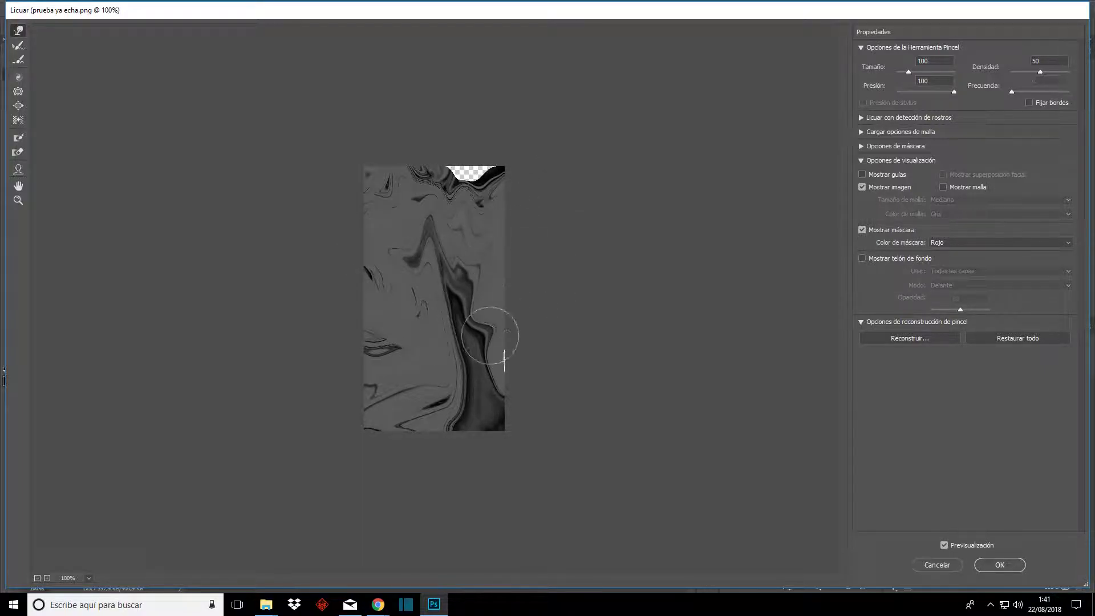
mouse_move(493, 330)
left_mouse_down()
mouse_move(333, 253)
mouse_move(367, 168)
mouse_move(456, 233)
mouse_move(479, 273)
mouse_move(470, 242)
mouse_move(479, 277)
mouse_move(470, 120)
mouse_move(359, 166)
mouse_move(447, 248)
mouse_move(502, 171)
mouse_move(370, 228)
mouse_move(402, 292)
mouse_move(345, 422)
mouse_move(450, 353)
mouse_move(454, 336)
mouse_move(411, 316)
mouse_move(351, 324)
mouse_move(535, 254)
mouse_move(553, 237)
mouse_move(470, 171)
mouse_move(393, 195)
mouse_move(459, 237)
mouse_move(439, 299)
mouse_move(392, 246)
mouse_move(415, 318)
mouse_move(361, 276)
mouse_move(536, 290)
mouse_move(403, 293)
mouse_move(455, 328)
mouse_move(420, 240)
mouse_move(443, 298)
mouse_move(427, 275)
mouse_move(391, 366)
mouse_move(540, 369)
mouse_move(434, 436)
mouse_move(501, 386)
mouse_move(354, 420)
left_mouse_up()
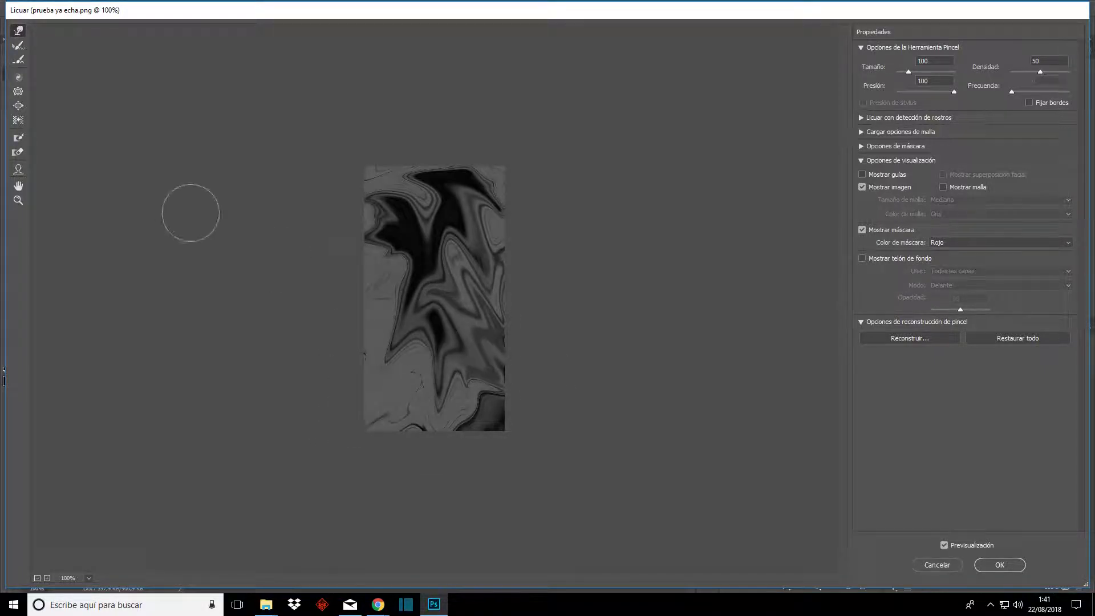
Twirl the upper-middle swirls and Forward Warp the pattern over the transparent gap
left_click(18, 76)
left_click_drag(488, 268, 477, 301)
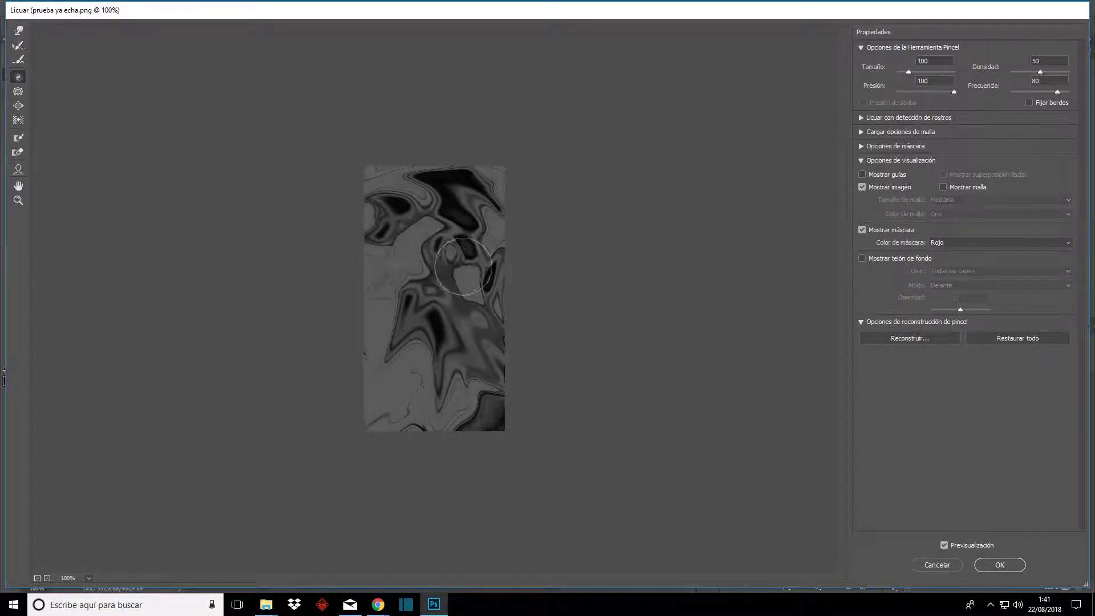
left_click(18, 30)
left_click_drag(424, 289, 479, 240)
mouse_move(473, 197)
left_mouse_down()
mouse_move(507, 298)
mouse_move(539, 257)
left_mouse_up()
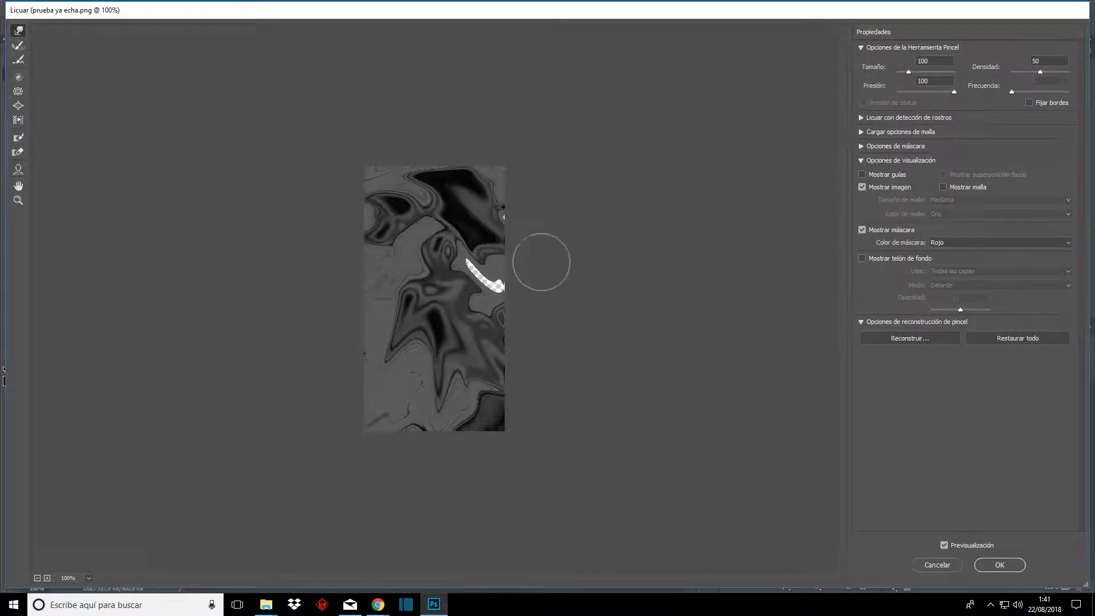
mouse_move(450, 231)
left_mouse_down()
mouse_move(507, 326)
mouse_move(544, 317)
left_mouse_up()
Sweep the dark shapes diagonally toward the lower left and apply the Liquify
left_click_drag(471, 261, 506, 333)
left_click_drag(444, 246, 354, 387)
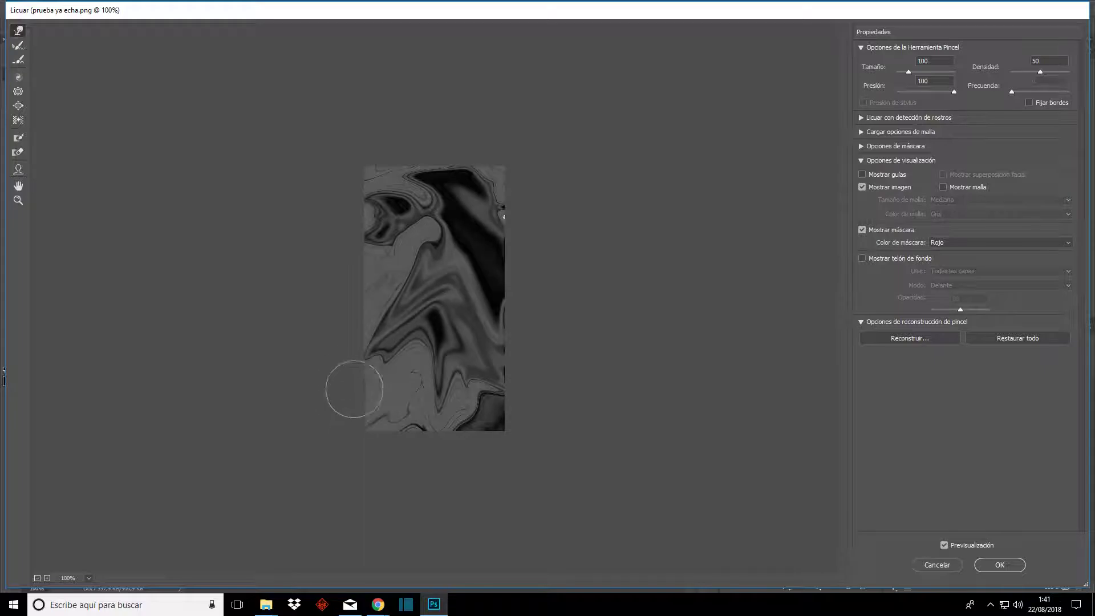
mouse_move(496, 160)
left_mouse_down()
mouse_move(450, 256)
mouse_move(360, 195)
left_mouse_up()
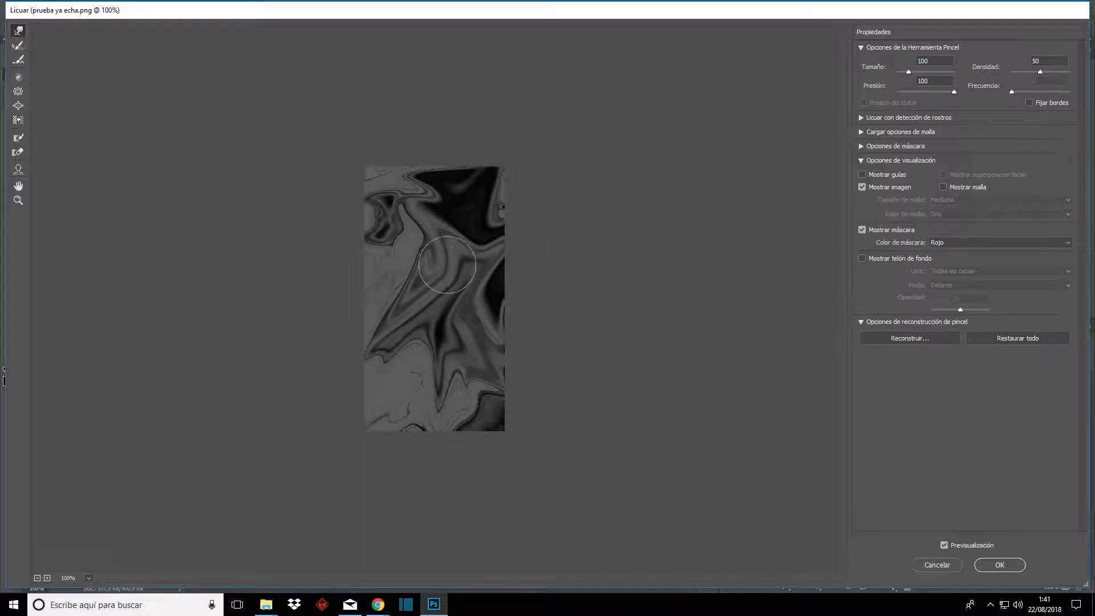
mouse_move(446, 265)
left_mouse_down()
mouse_move(465, 229)
mouse_move(376, 193)
left_mouse_up()
left_click_drag(445, 177, 399, 291)
mouse_move(433, 240)
left_mouse_down()
mouse_move(387, 342)
mouse_move(337, 380)
left_mouse_up()
left_click_drag(430, 337, 402, 411)
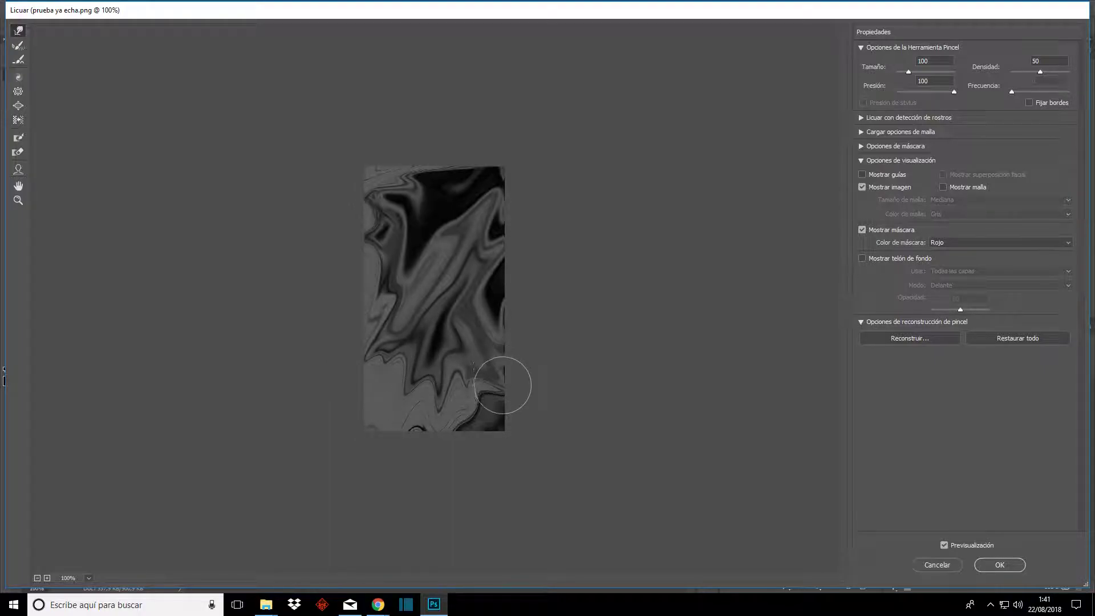
left_click(996, 567)
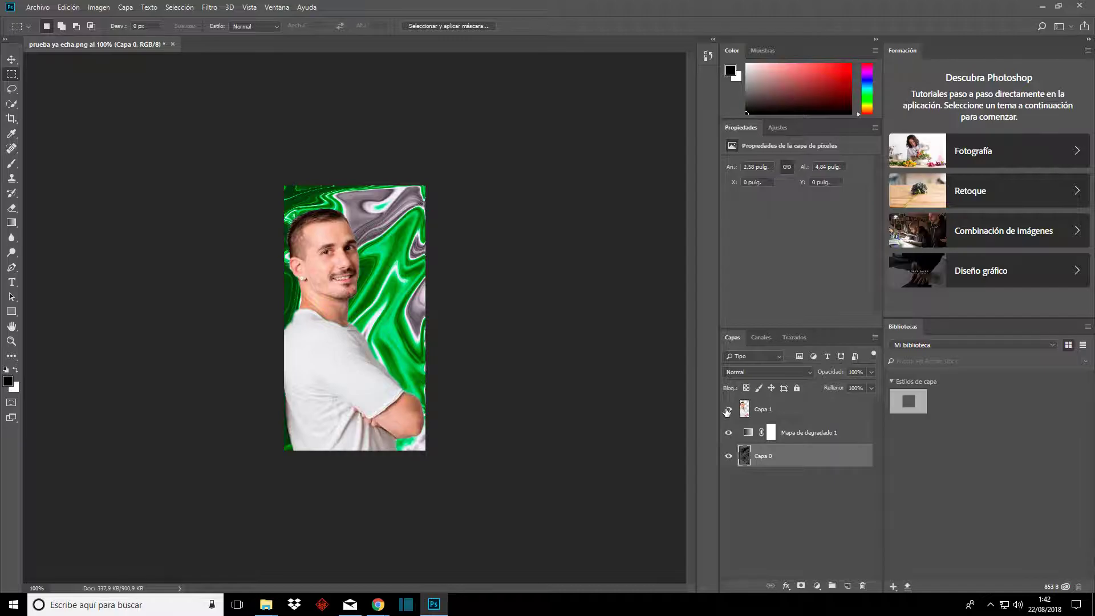
Move one of the Gradient Map's stops to 52% and confirm the change
left_click(791, 432)
left_click(810, 171)
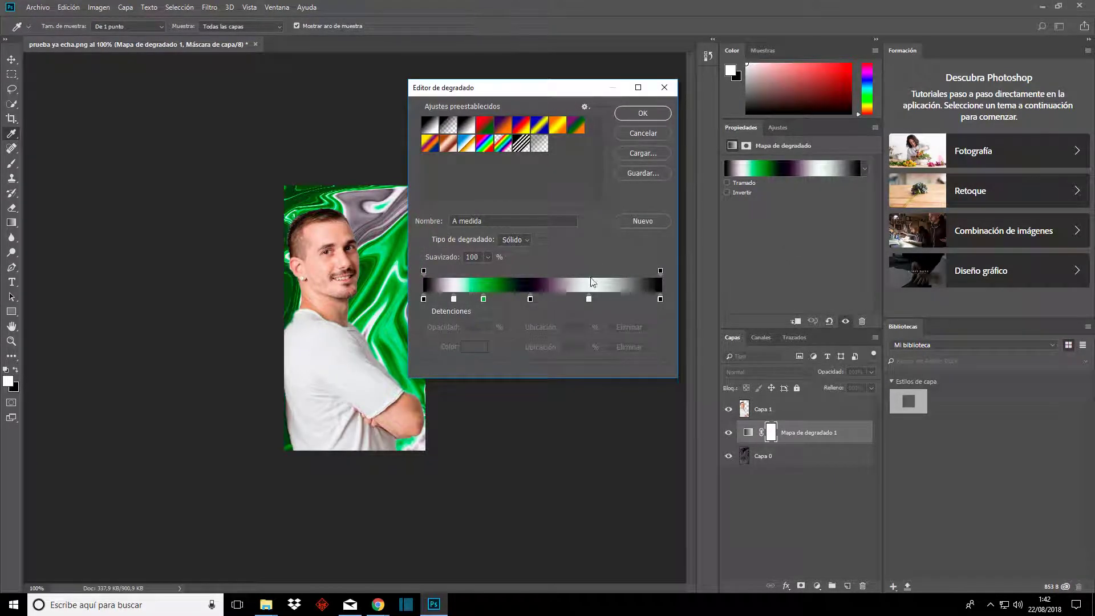
mouse_move(530, 299)
left_mouse_down()
mouse_move(548, 299)
mouse_move(429, 301)
mouse_move(457, 300)
left_mouse_up()
left_click(464, 299)
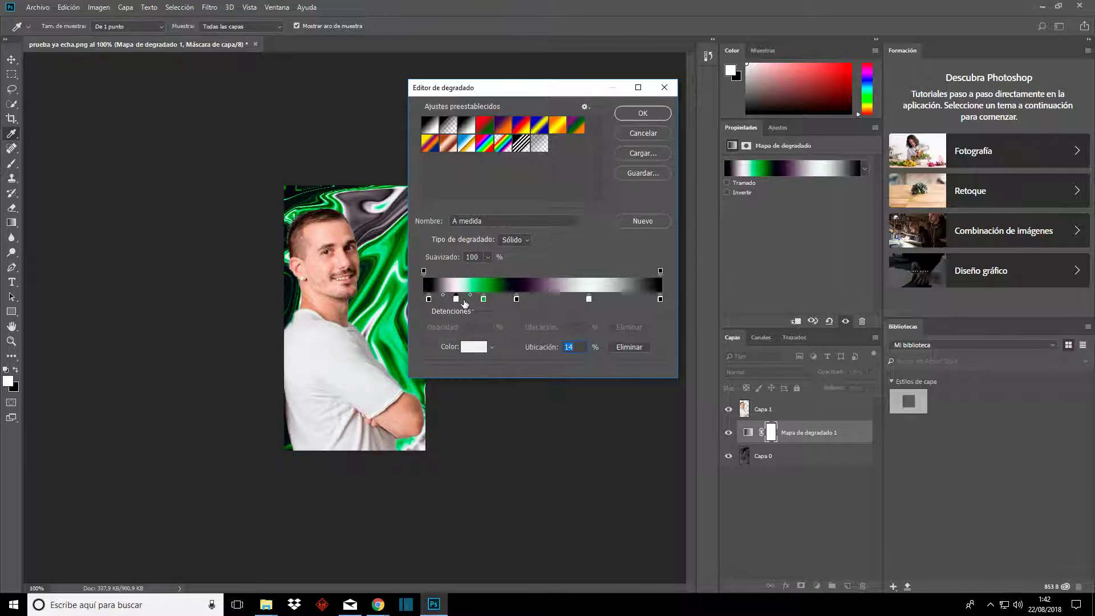
left_click(639, 112)
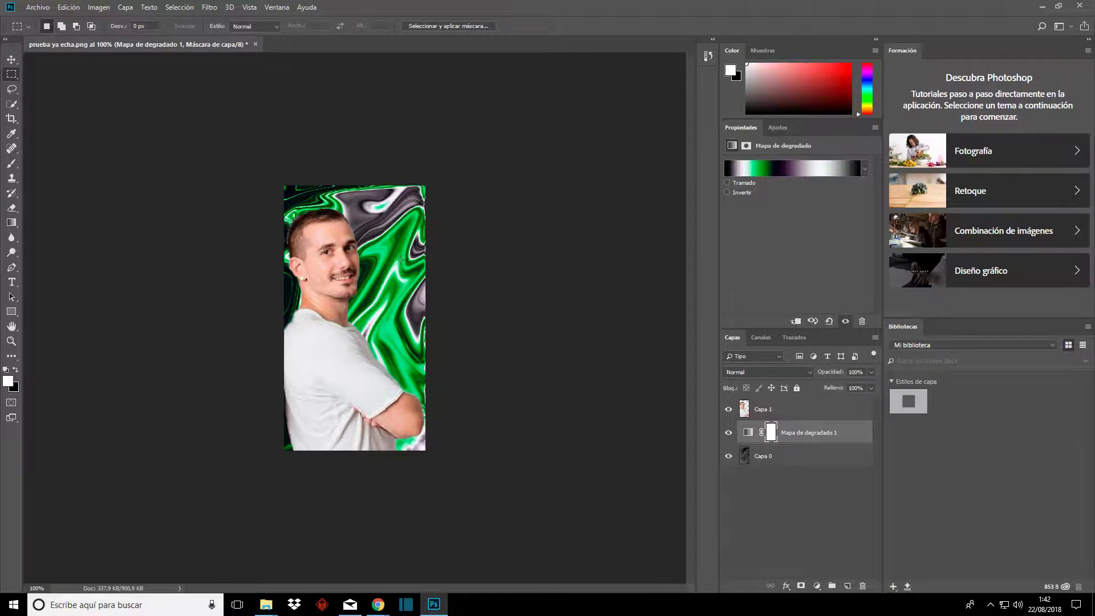
Add a stop at 4% and colour it very dark green, around #082710
left_click(776, 169)
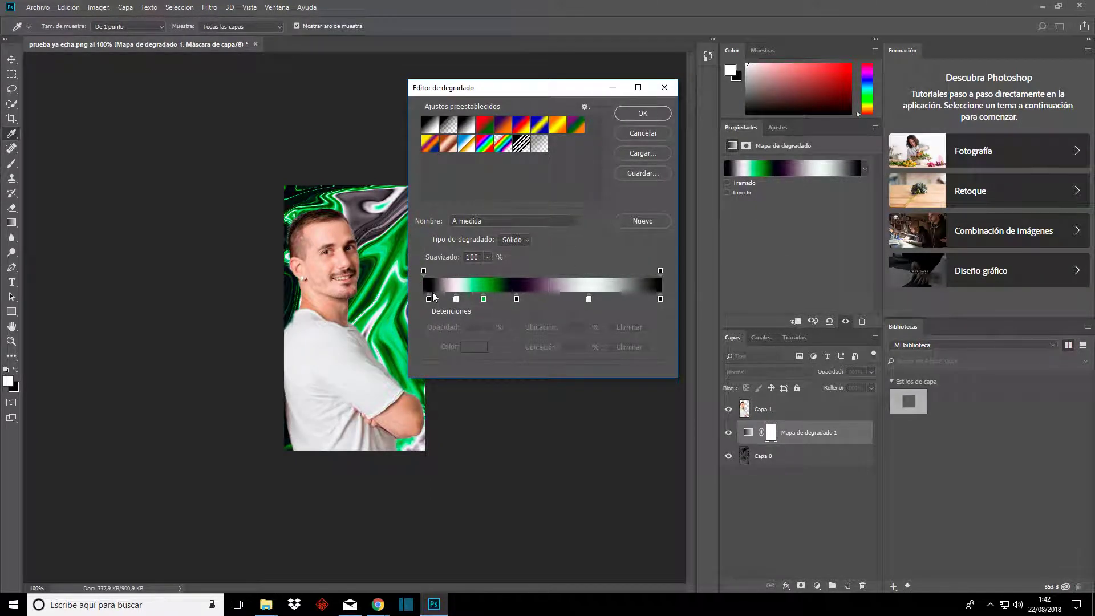
left_click(431, 299)
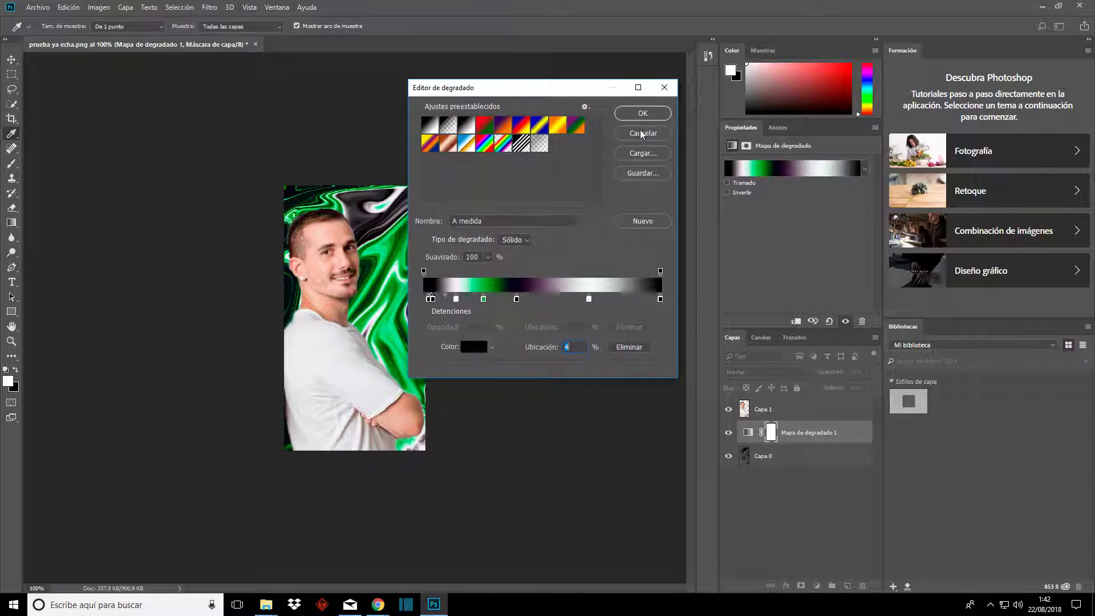
left_click(471, 350)
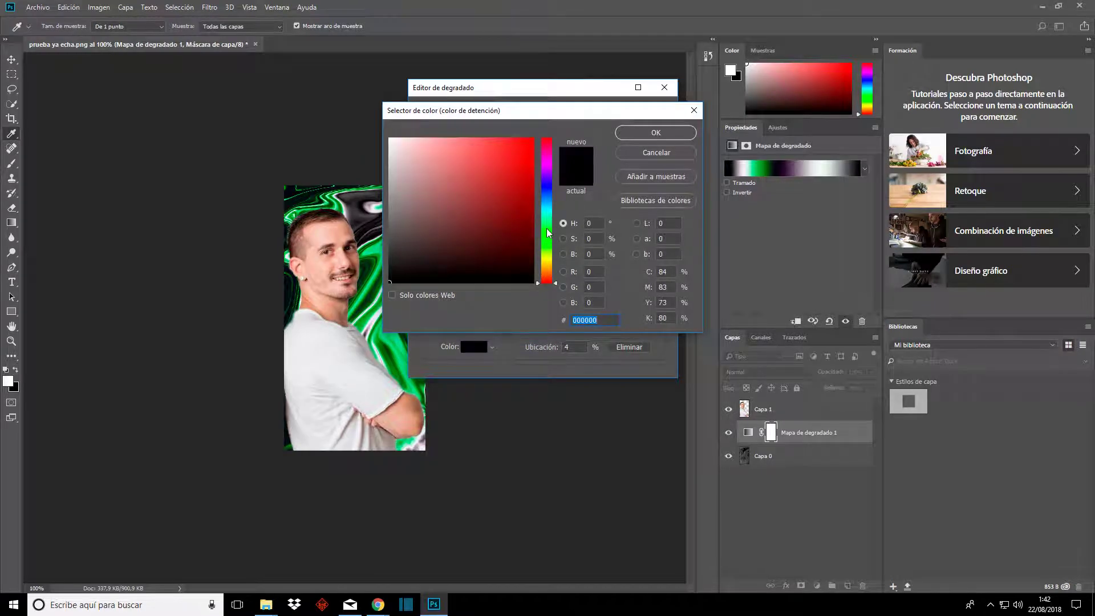
left_click(547, 230)
left_click(525, 190)
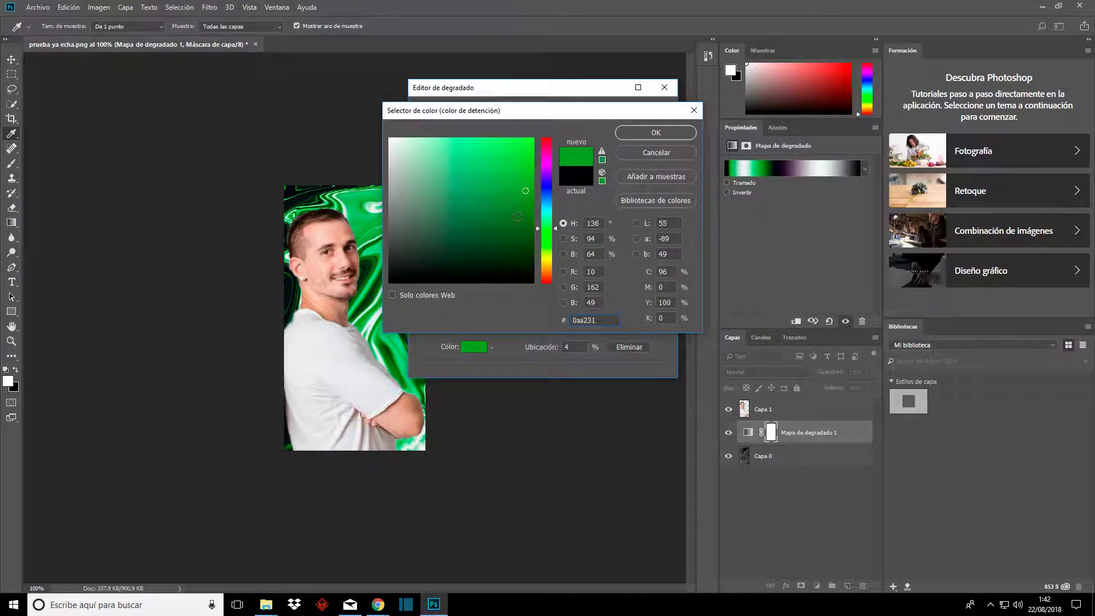
left_click_drag(517, 217, 495, 258)
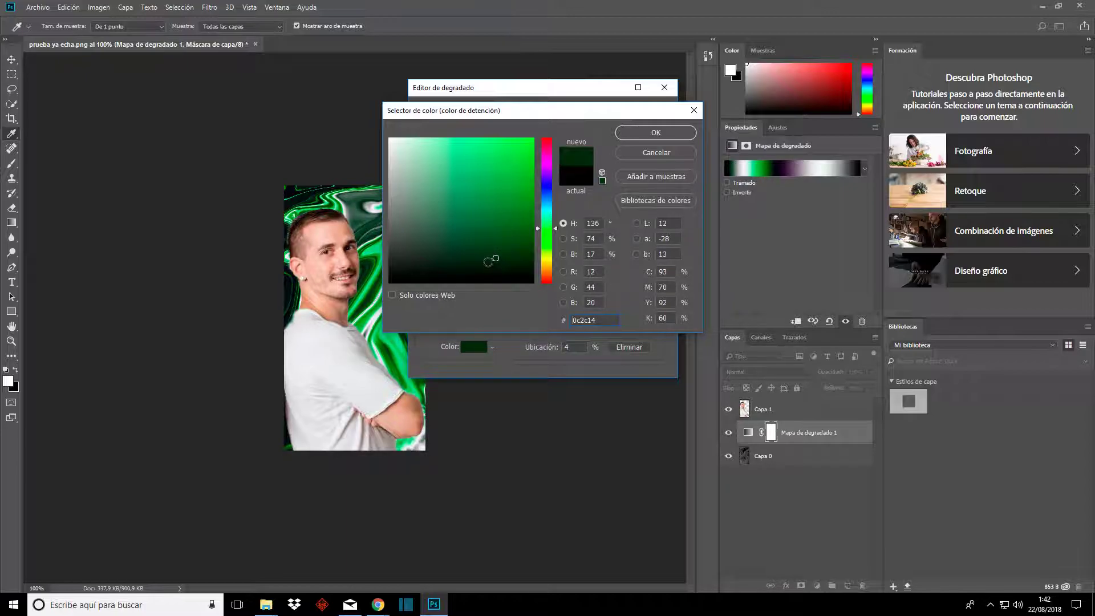
left_click(449, 260)
left_click_drag(485, 259, 503, 260)
left_click(656, 134)
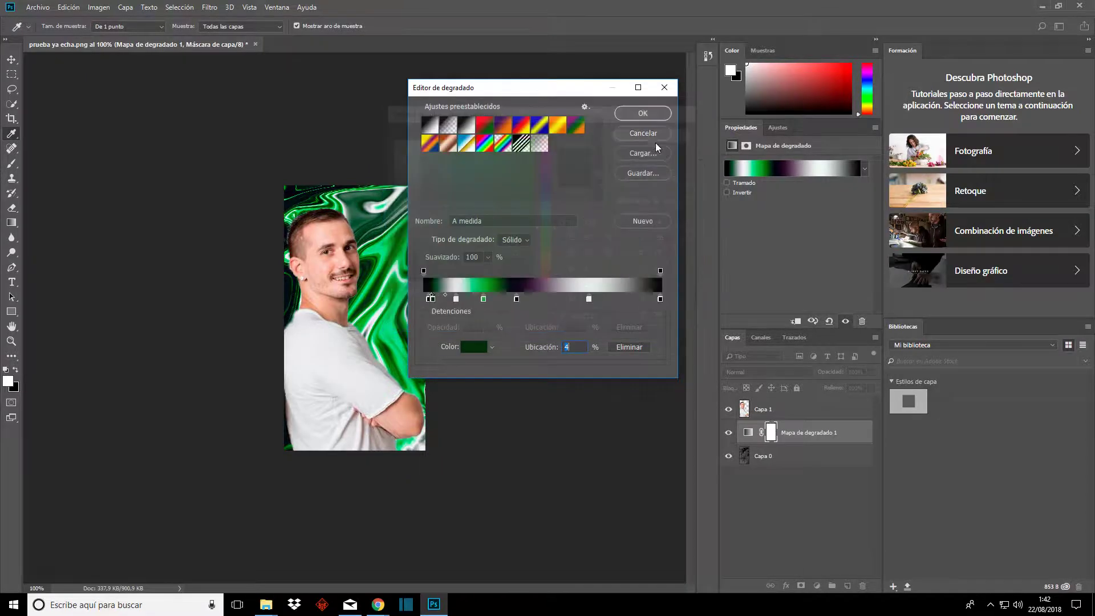
Accept the dark-green gradient, then compare the texture with and without the gradient map
left_click(643, 113)
key("m")
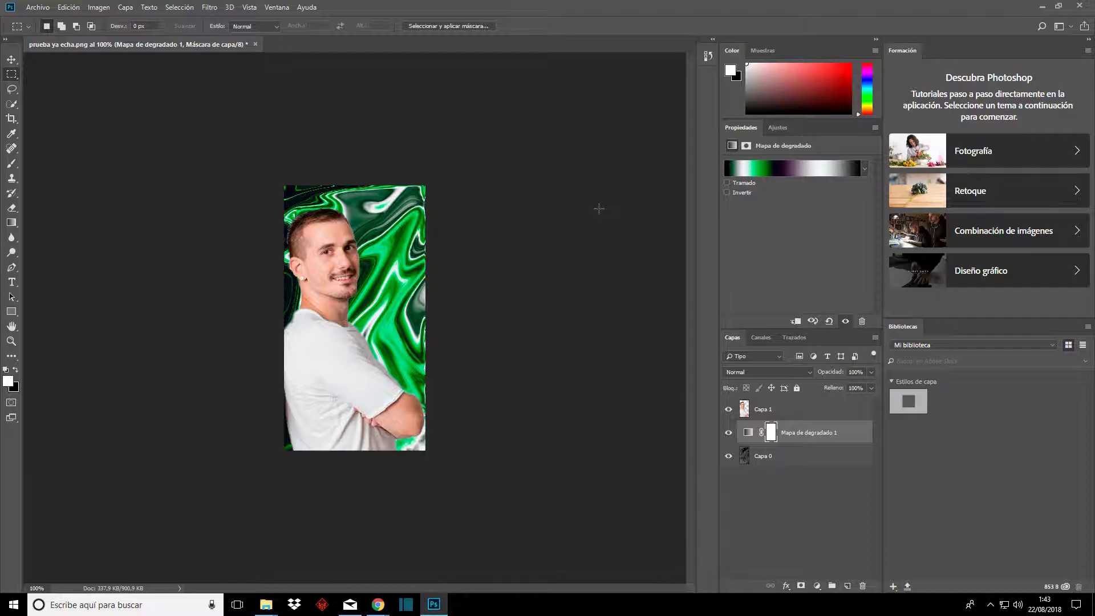
left_click(729, 457)
left_click(729, 456)
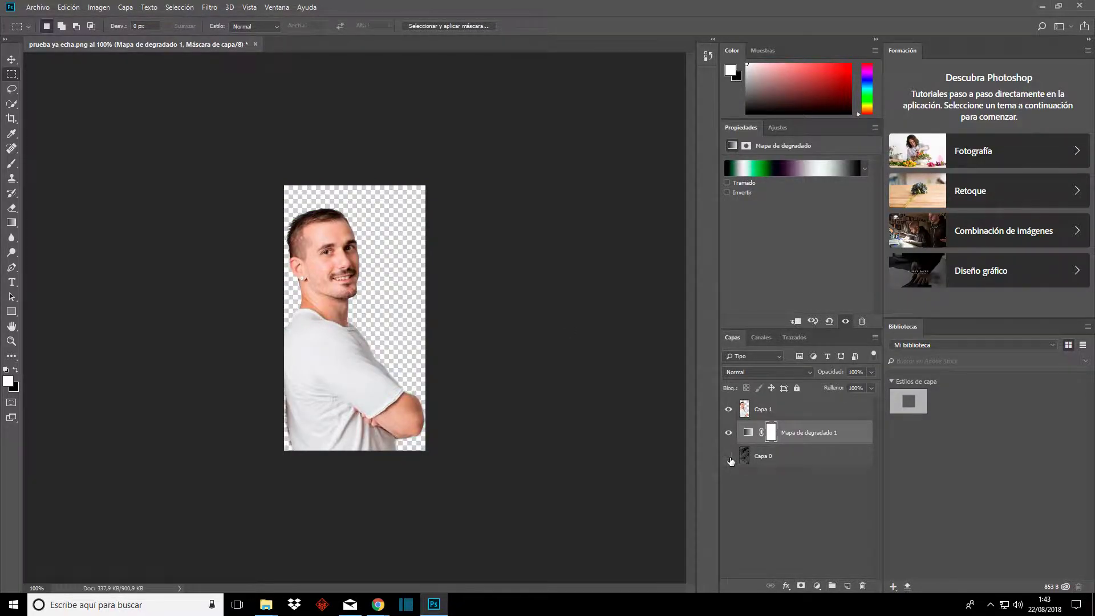
left_click(729, 456)
left_click(729, 432)
left_click(728, 433)
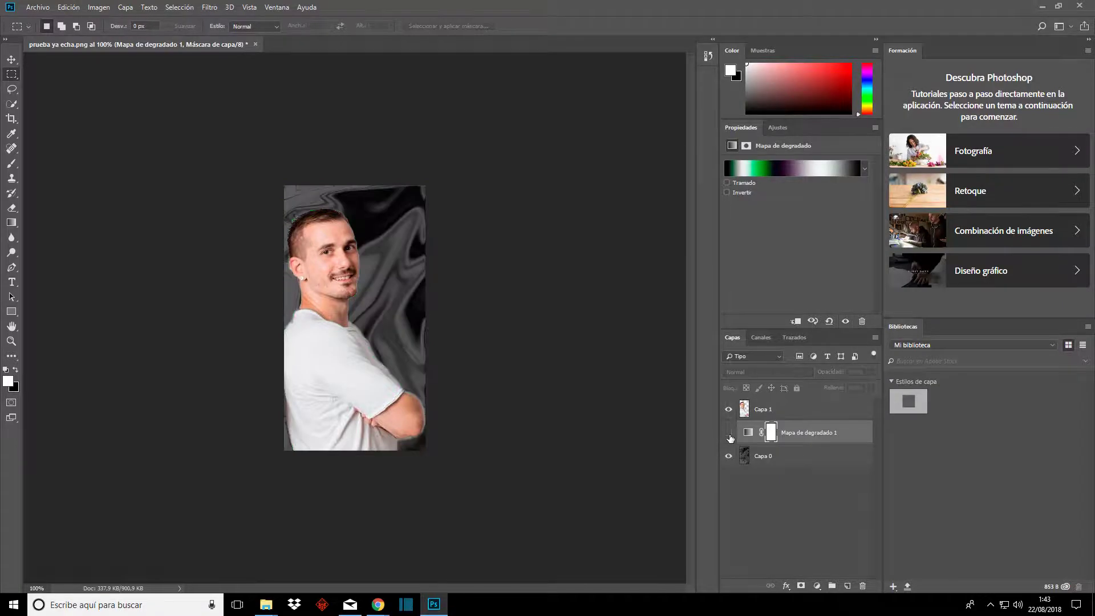
left_click(729, 434)
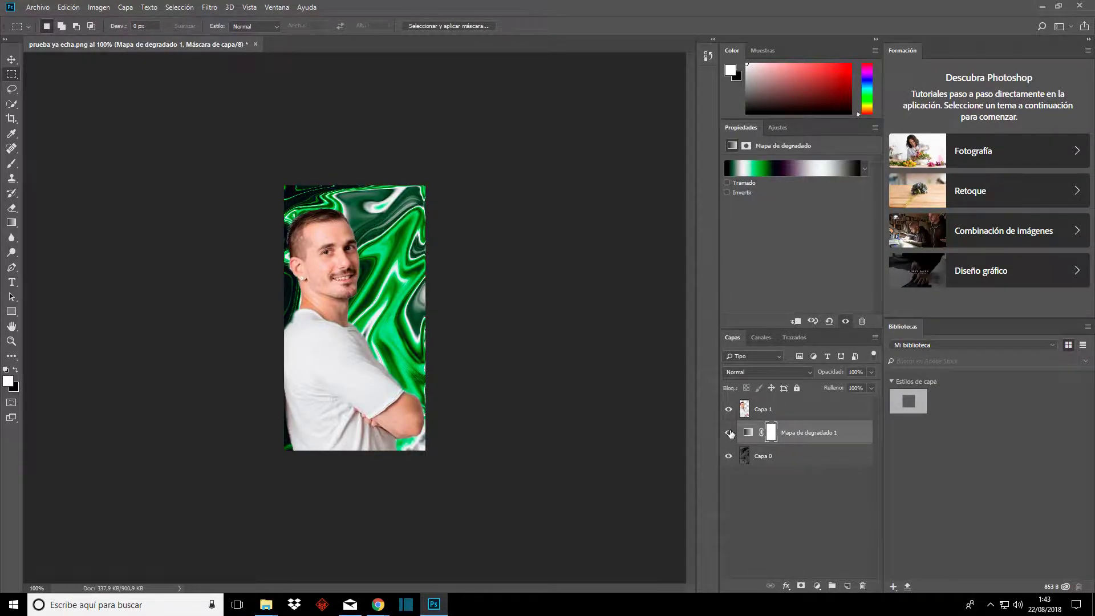
left_click(729, 434)
left_click(729, 434)
left_click(730, 434)
Create a Mongolian Baiti 72 pt text box at the upper right holding the letter D
left_click(12, 282)
left_click_drag(381, 195, 417, 249)
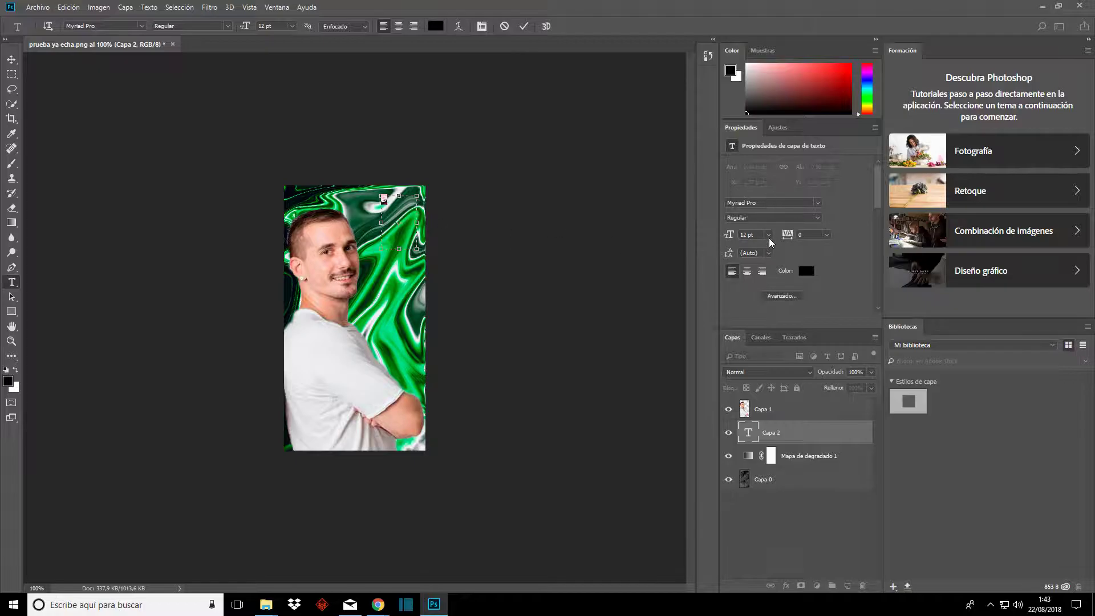
left_click(768, 235)
left_click(761, 380)
left_click(817, 203)
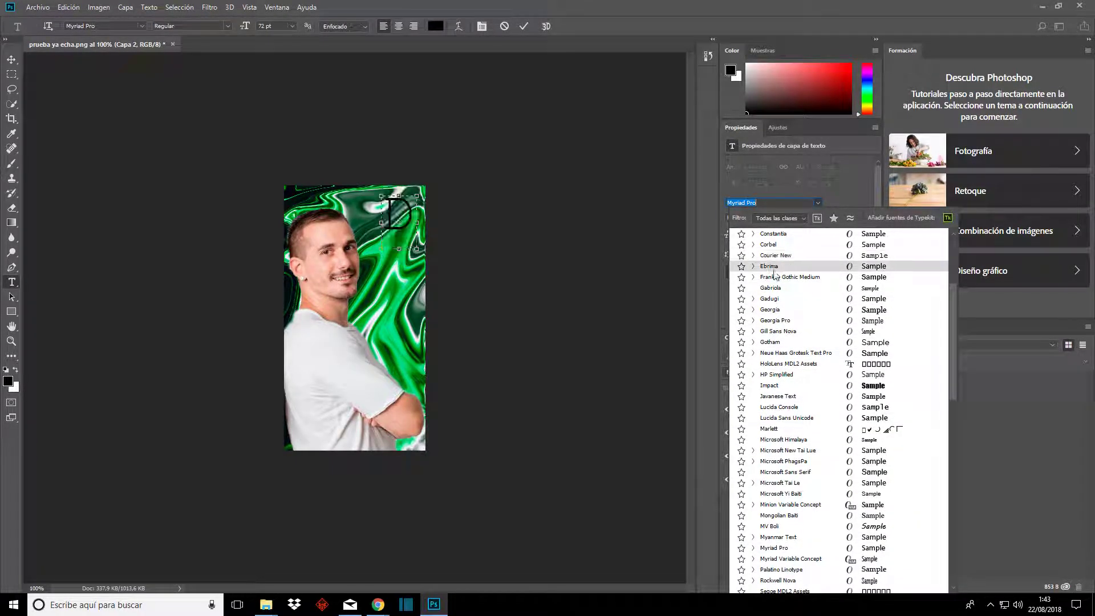
scroll(806, 486, "down", 1)
left_click(807, 499)
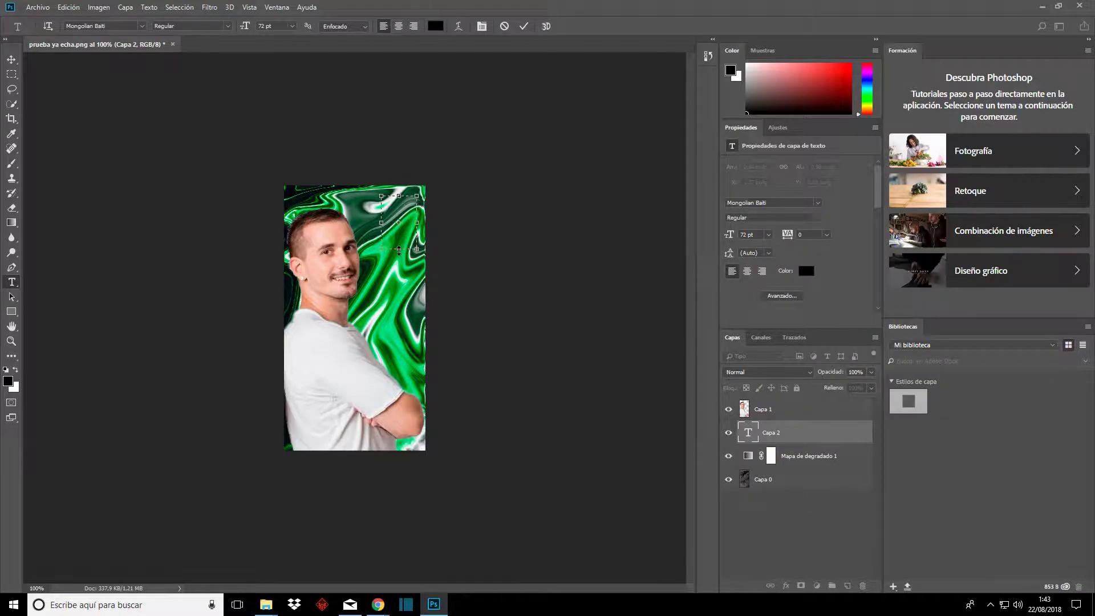
mouse_move(398, 249)
left_mouse_down()
mouse_move(395, 265)
mouse_move(374, 232)
mouse_move(425, 306)
left_mouse_up()
type("D")
key("ctrl+Return")
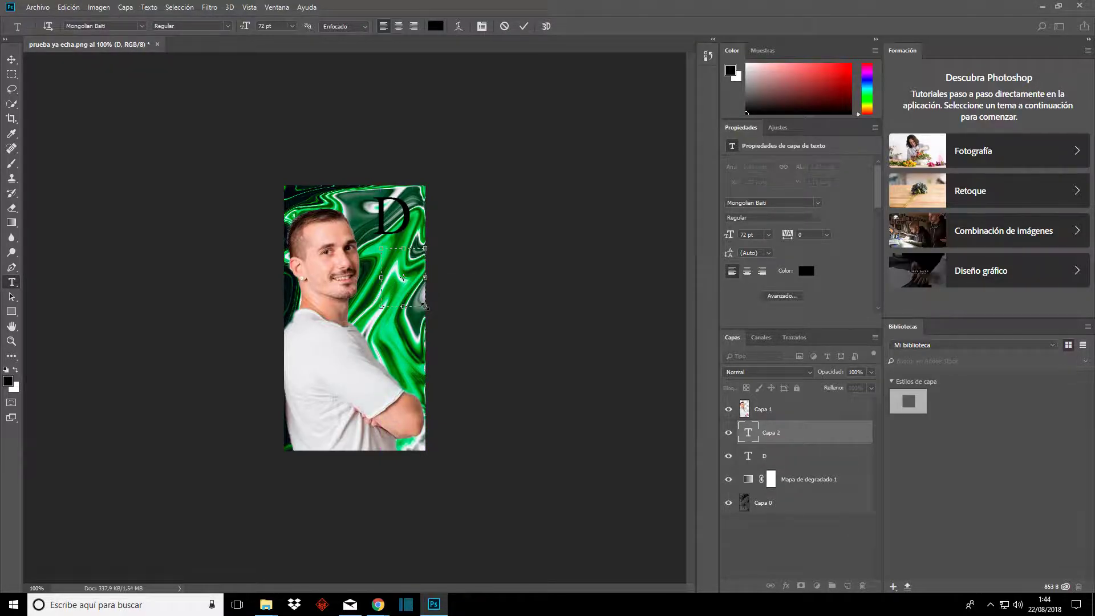
Add two letter M text layers stacked below the D
type("M")
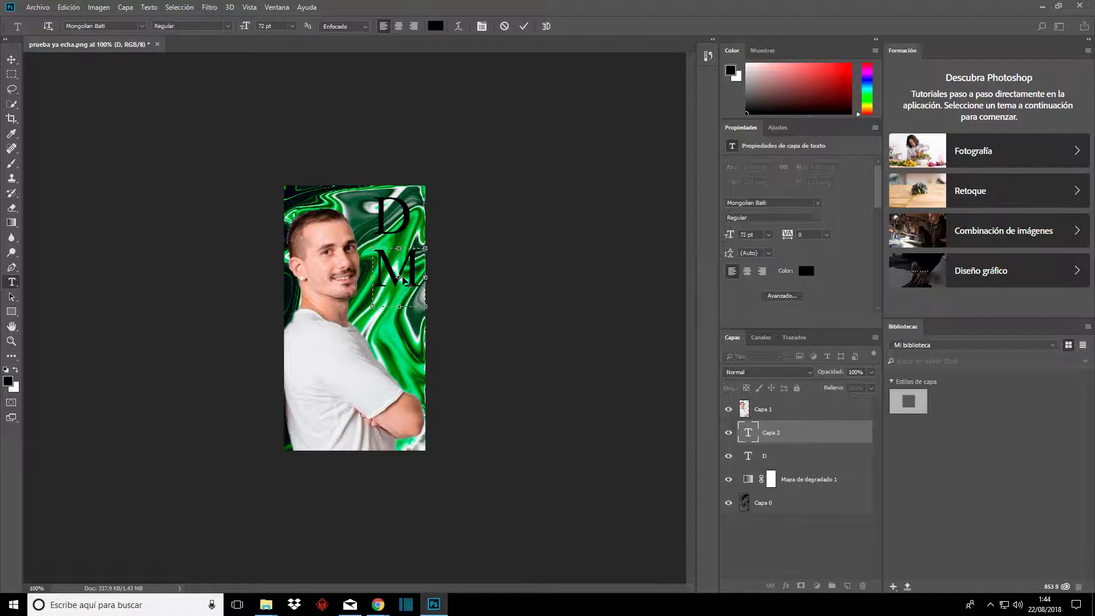
mouse_move(375, 319)
left_mouse_down()
mouse_move(364, 325)
mouse_move(370, 317)
mouse_move(426, 367)
left_mouse_up()
left_click(379, 332)
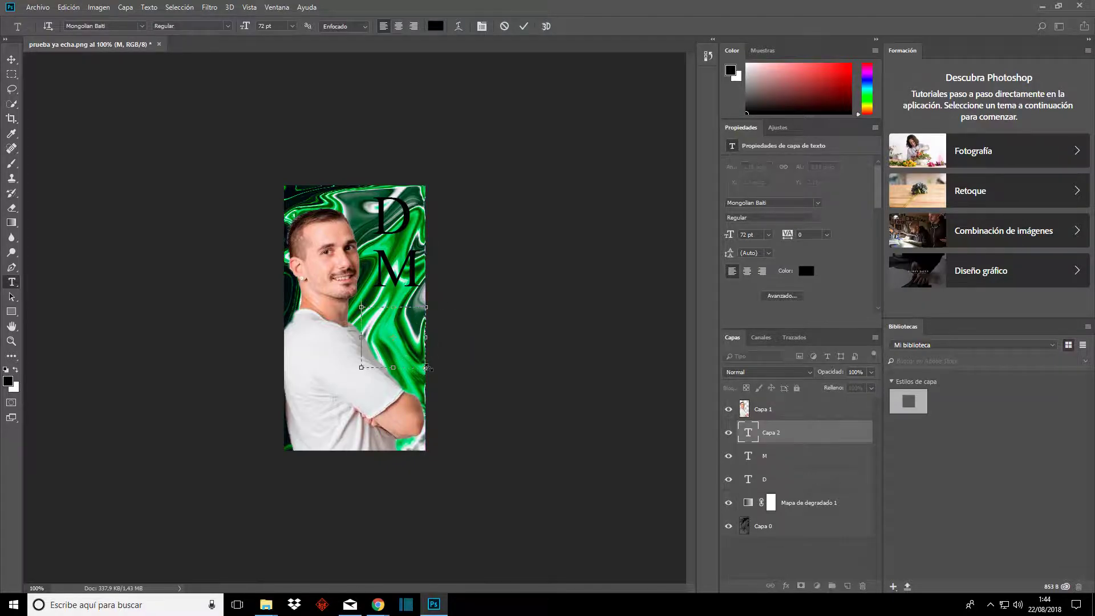
type("M")
left_click(454, 372)
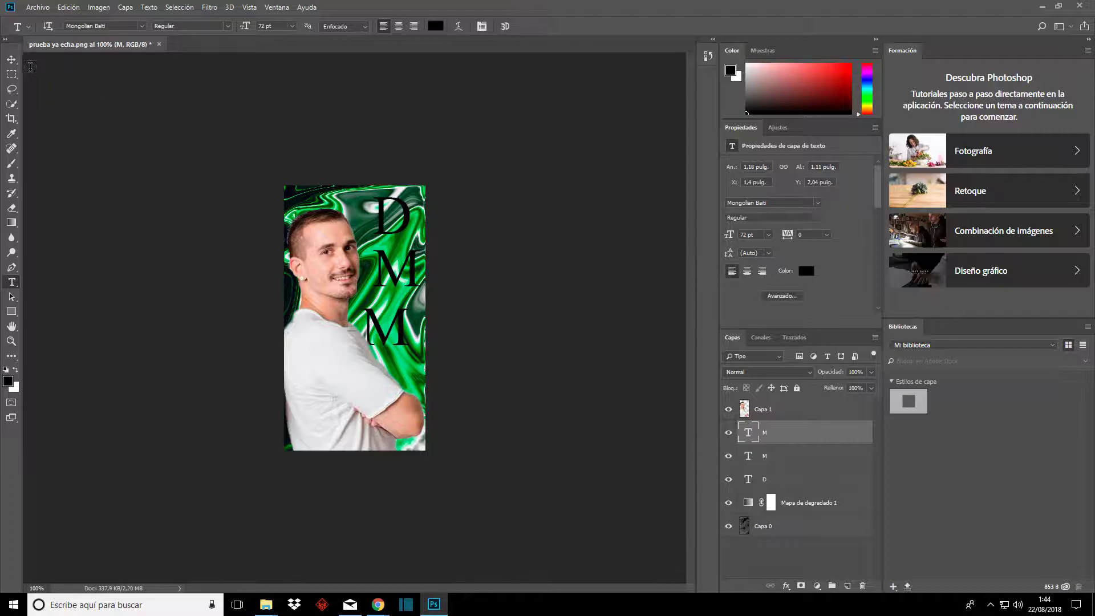
left_click(12, 59)
Drag the D, middle M and bottom M into a tight vertical column on the right edge
left_click_drag(379, 212, 387, 212)
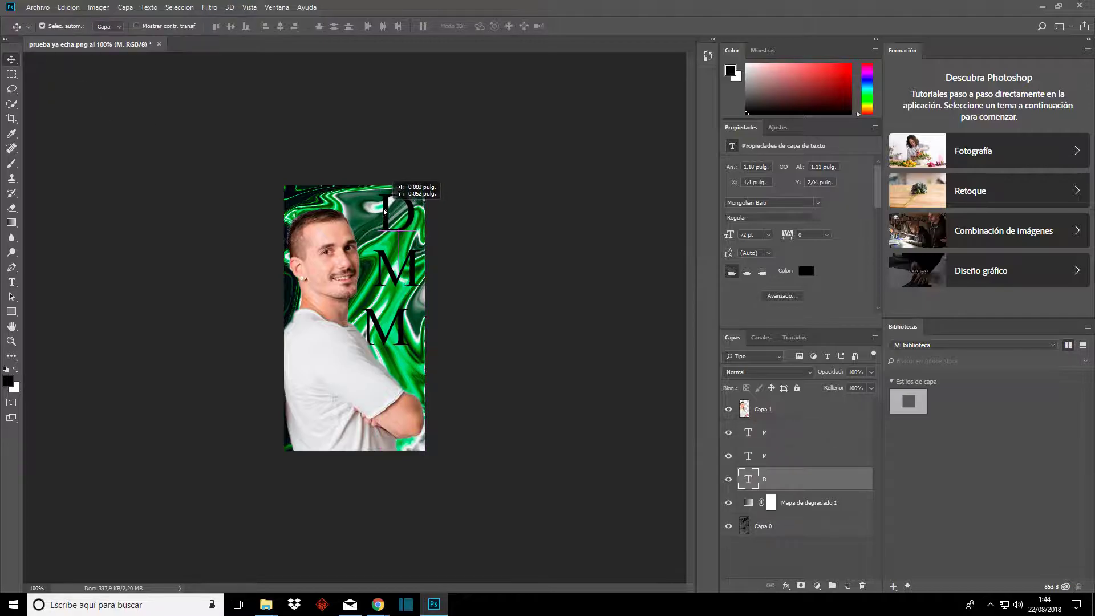
left_click_drag(387, 212, 390, 216)
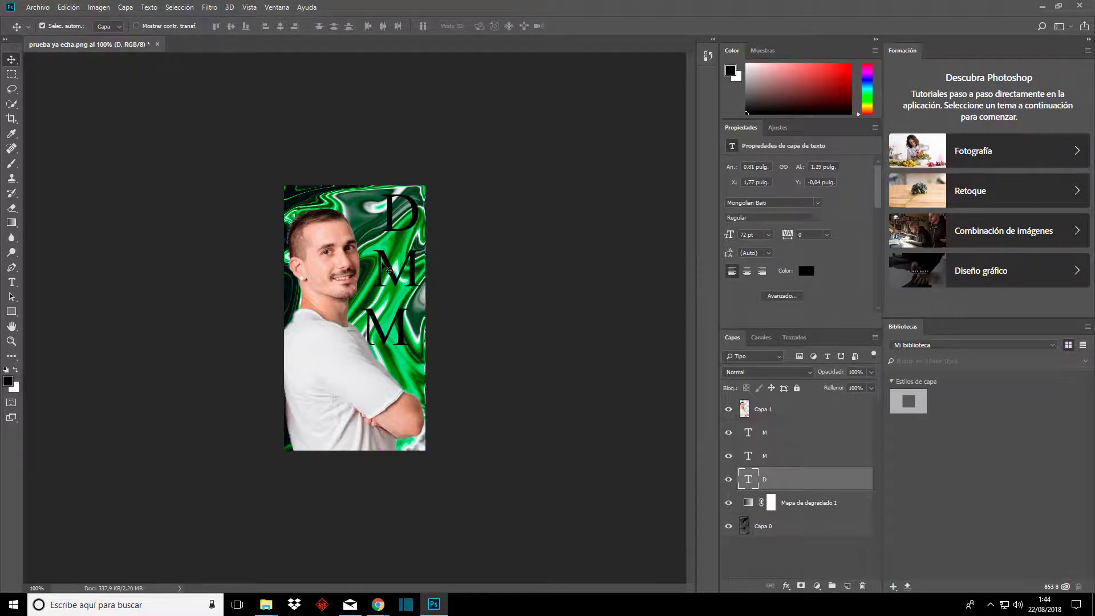
left_click_drag(383, 263, 389, 255)
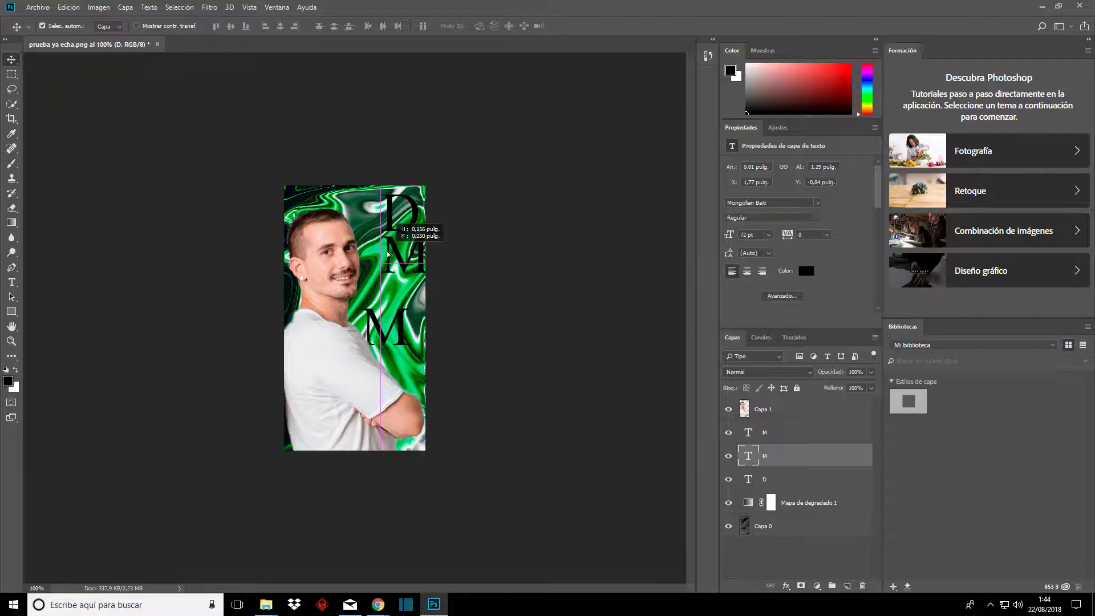
left_click_drag(388, 255, 400, 263)
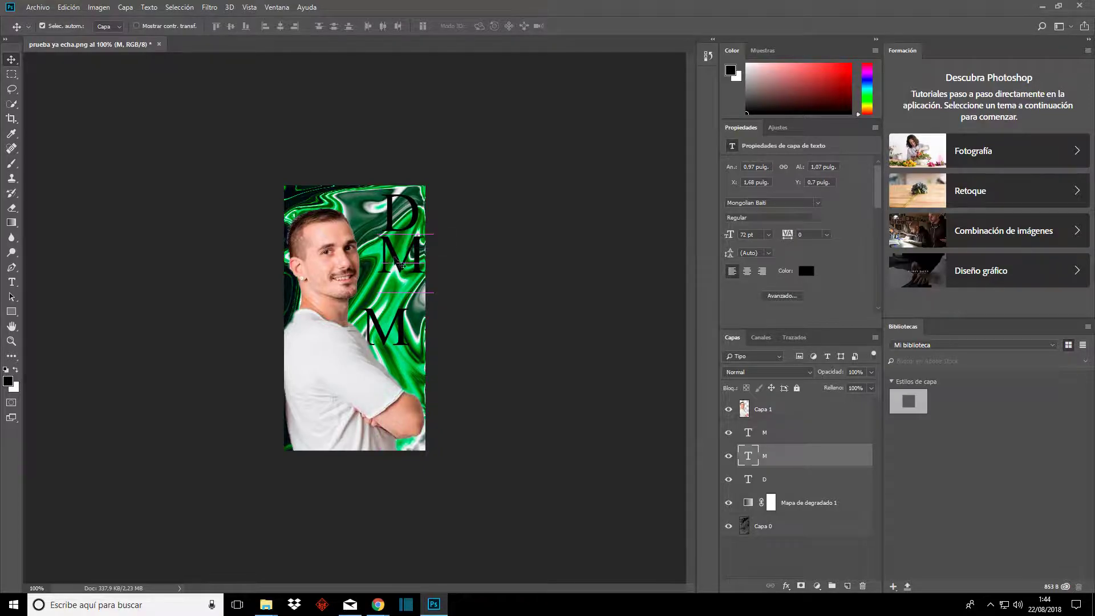
left_click_drag(400, 220, 396, 218)
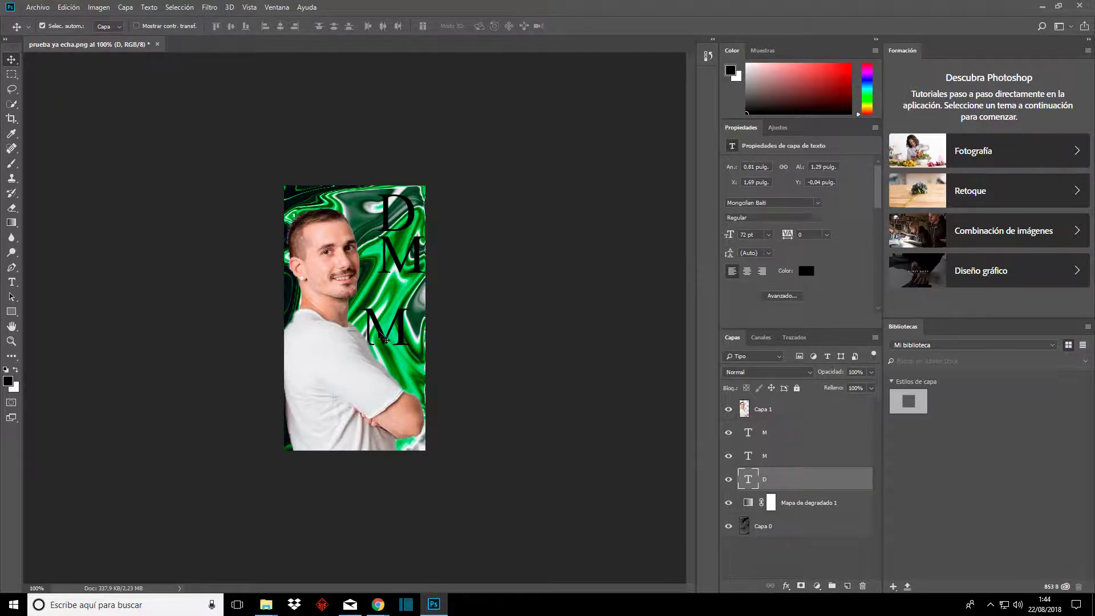
left_click_drag(384, 337, 398, 312)
left_click(472, 310)
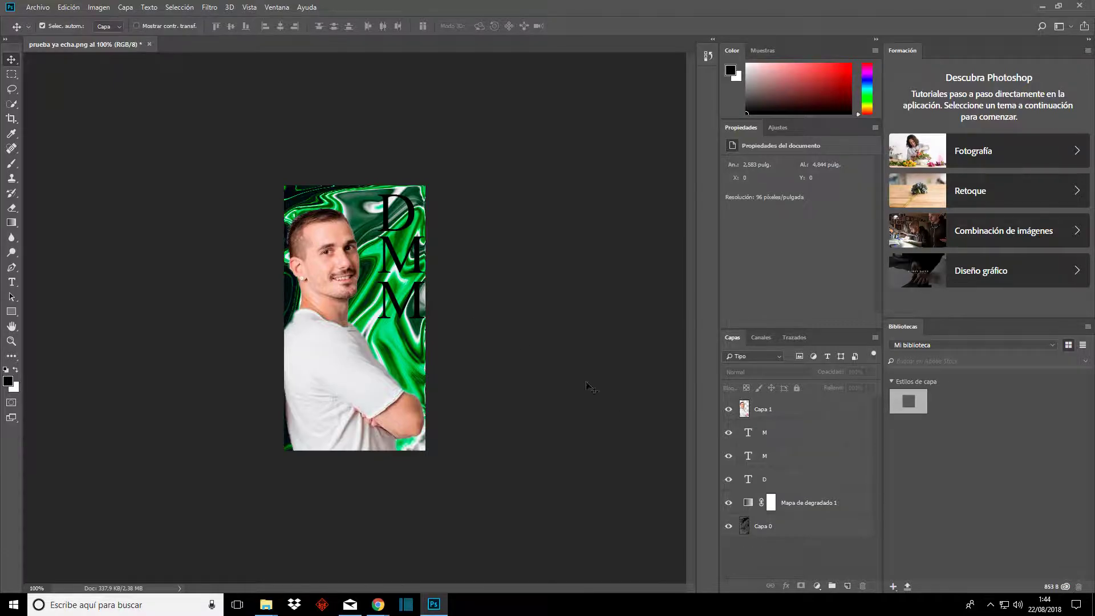
left_click(779, 482)
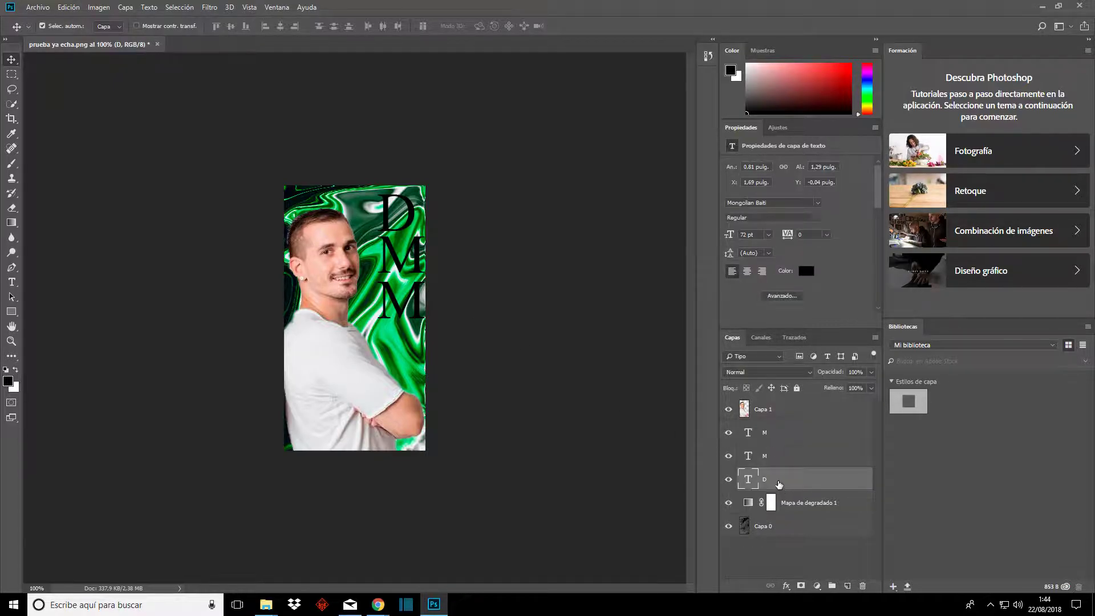
Color the D and middle M letters near-white
double_click(780, 483)
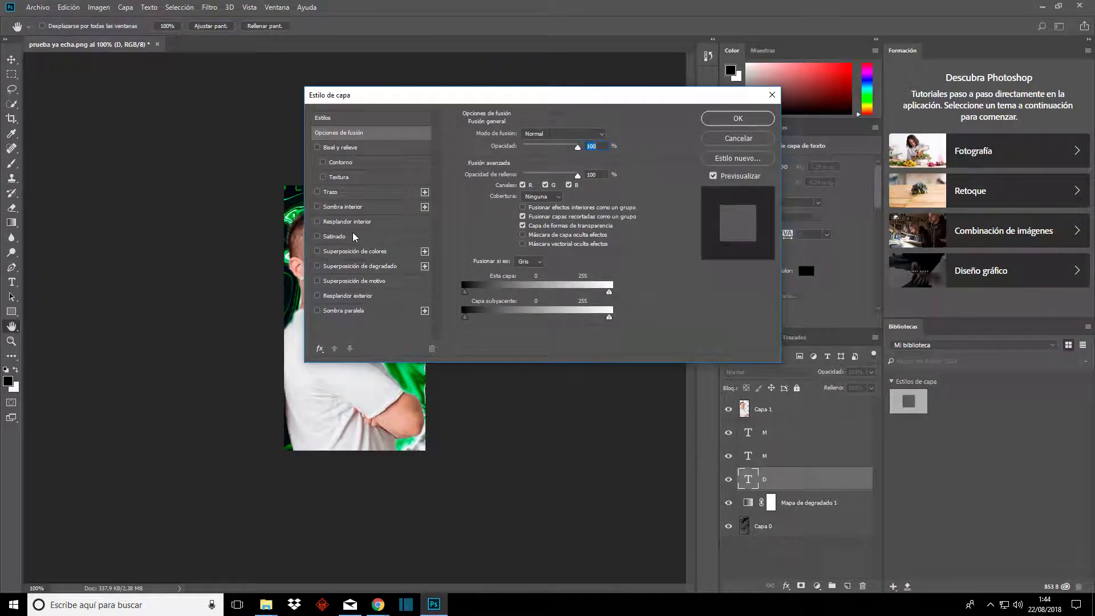
left_click(772, 94)
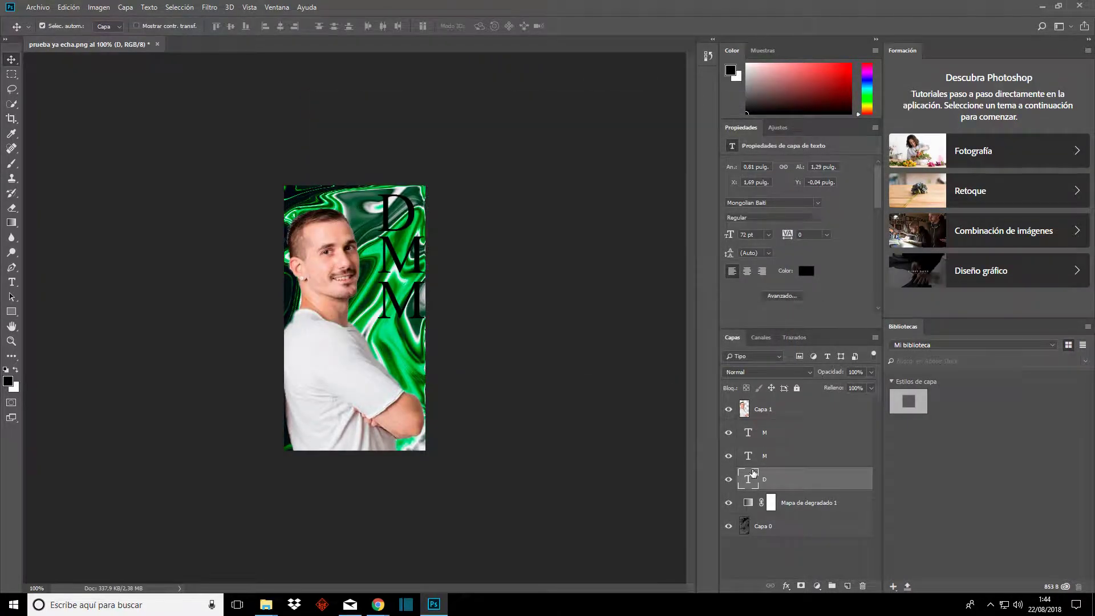
left_click(805, 272)
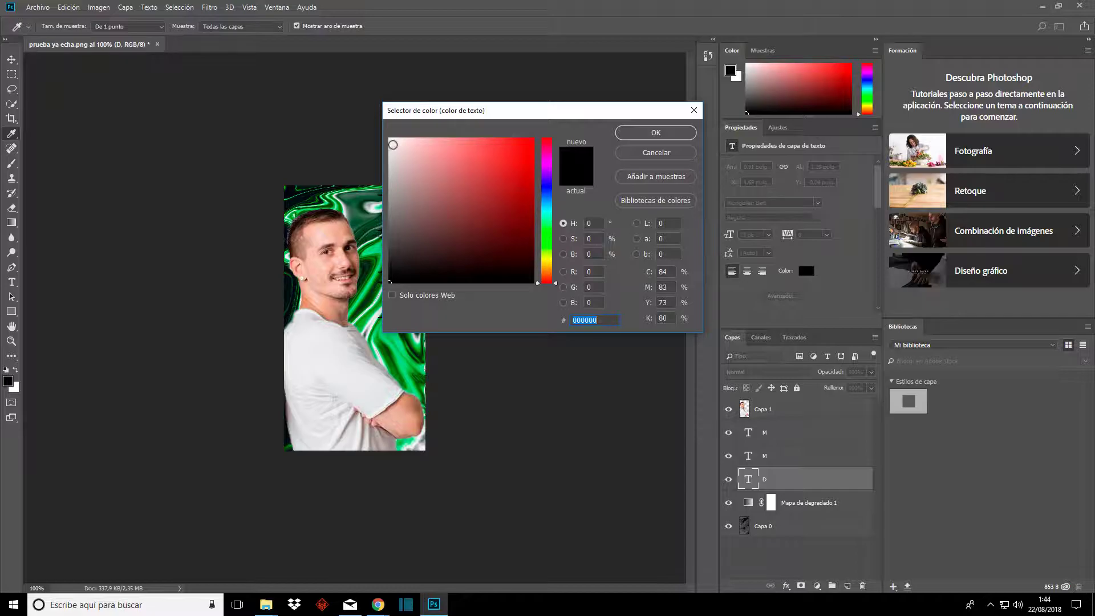
left_click(391, 143)
left_click(644, 132)
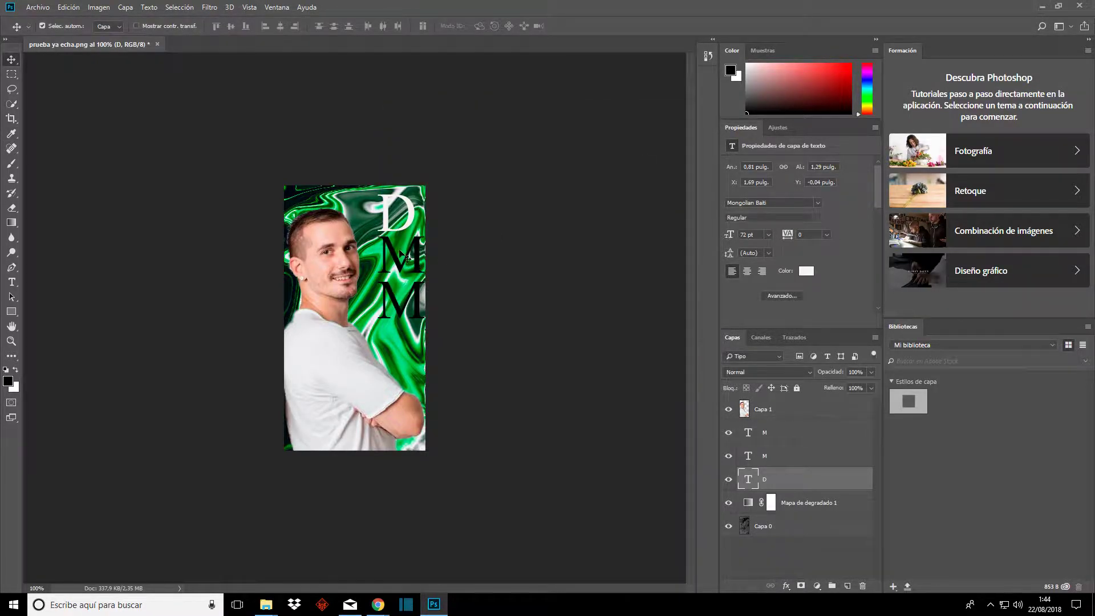
left_click(787, 456)
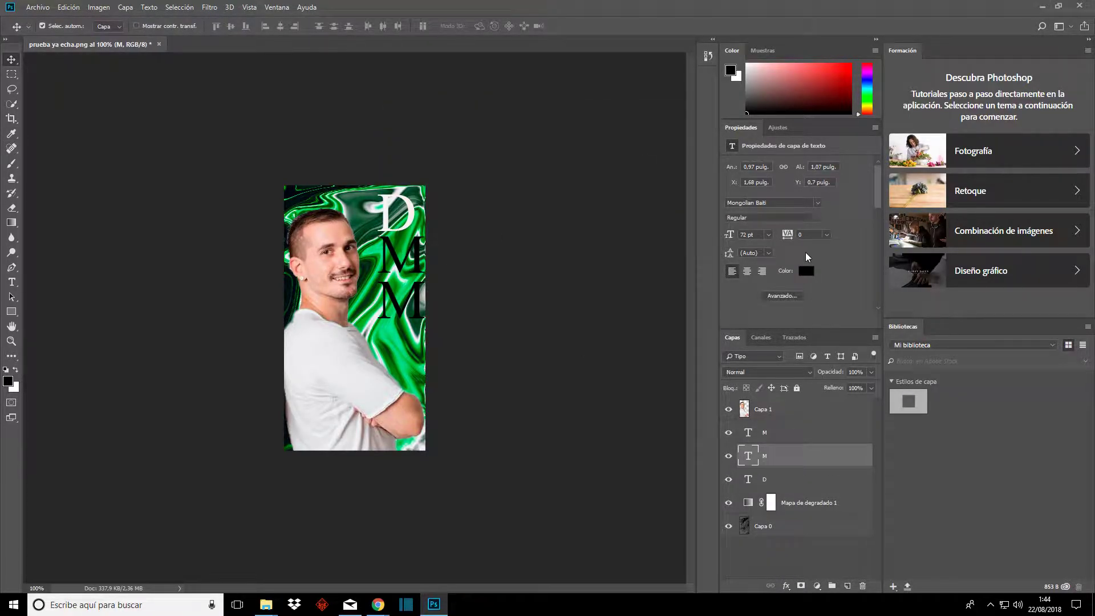
left_click(806, 271)
left_click_drag(415, 140, 396, 142)
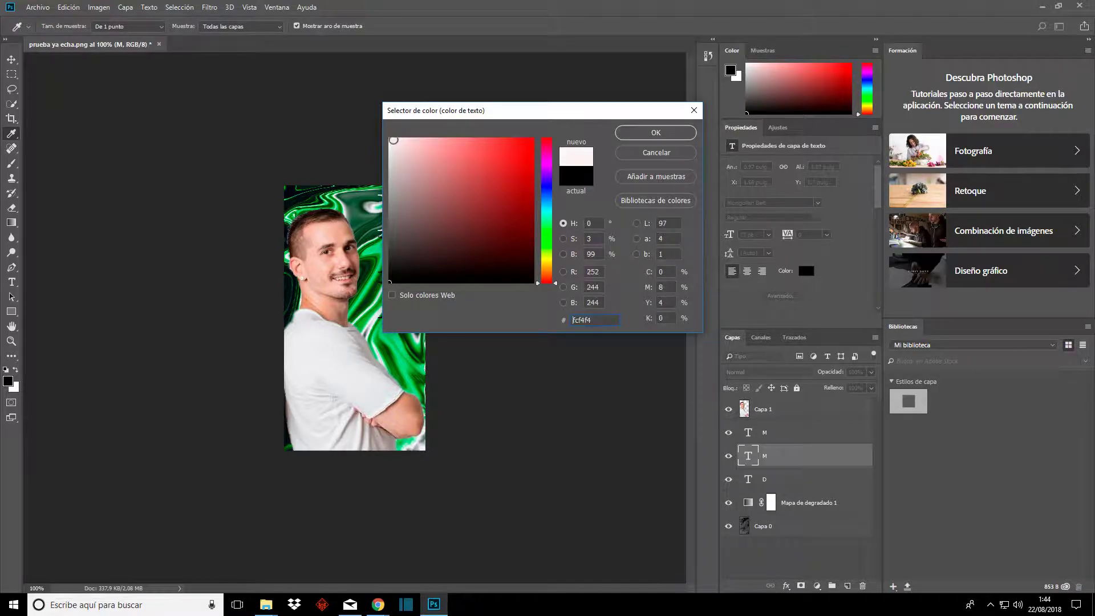
left_click(647, 132)
Make the bottom M near-white, then change it to a saturated blue
left_click(409, 273)
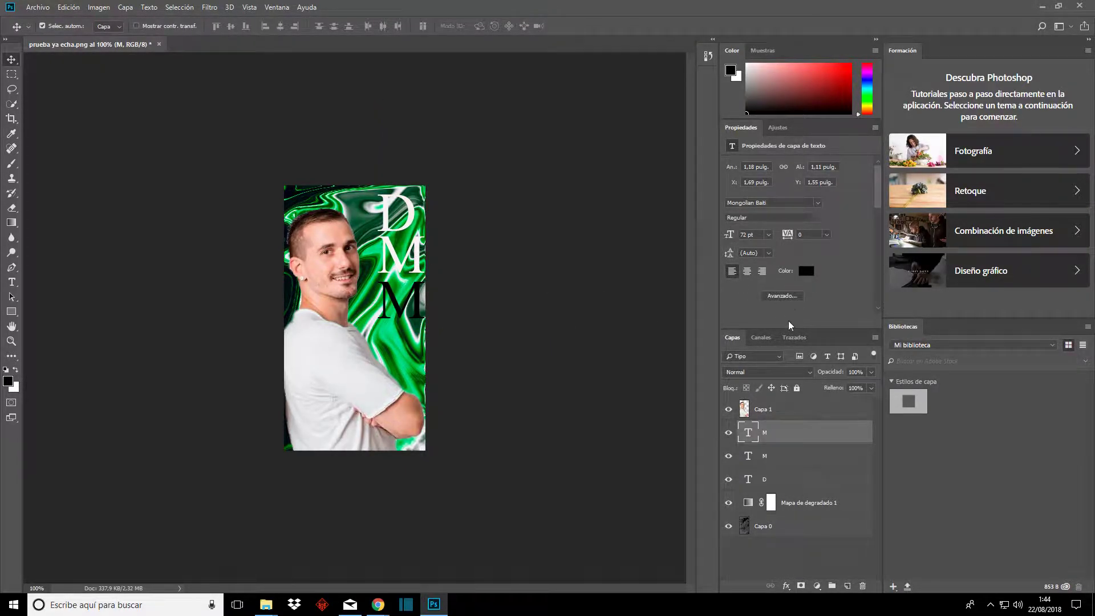
left_click(804, 270)
left_click(394, 139)
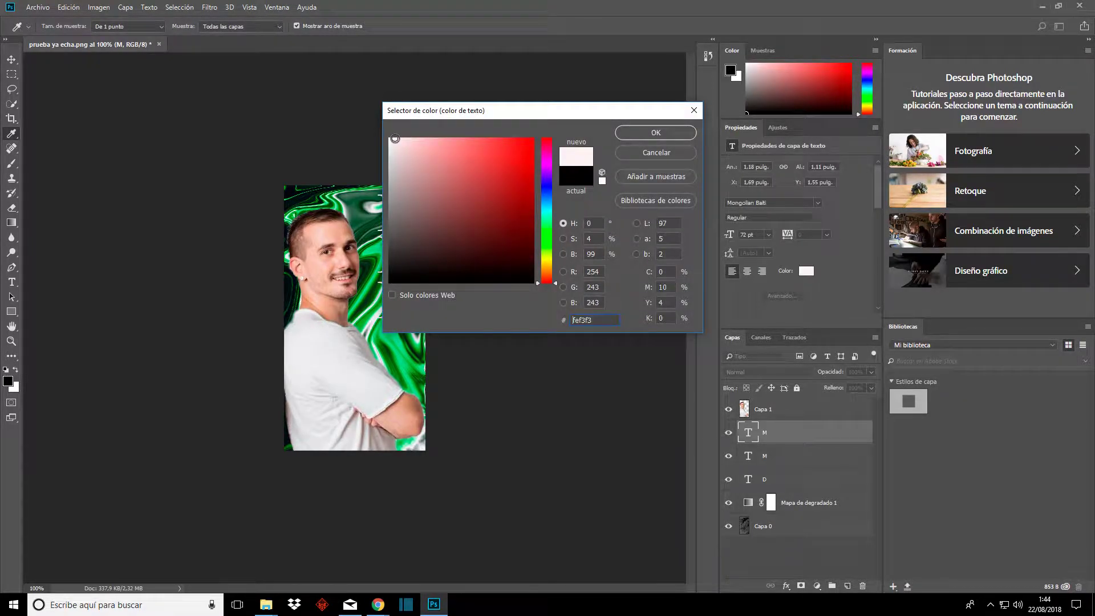
left_click(641, 133)
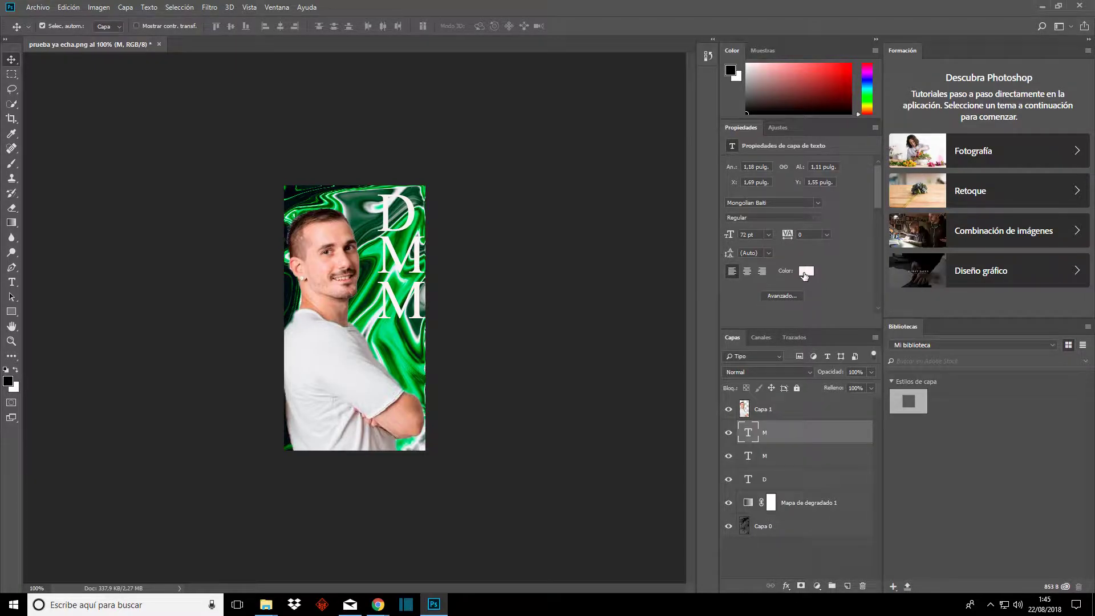
left_click(804, 271)
left_click(546, 194)
left_click(528, 171)
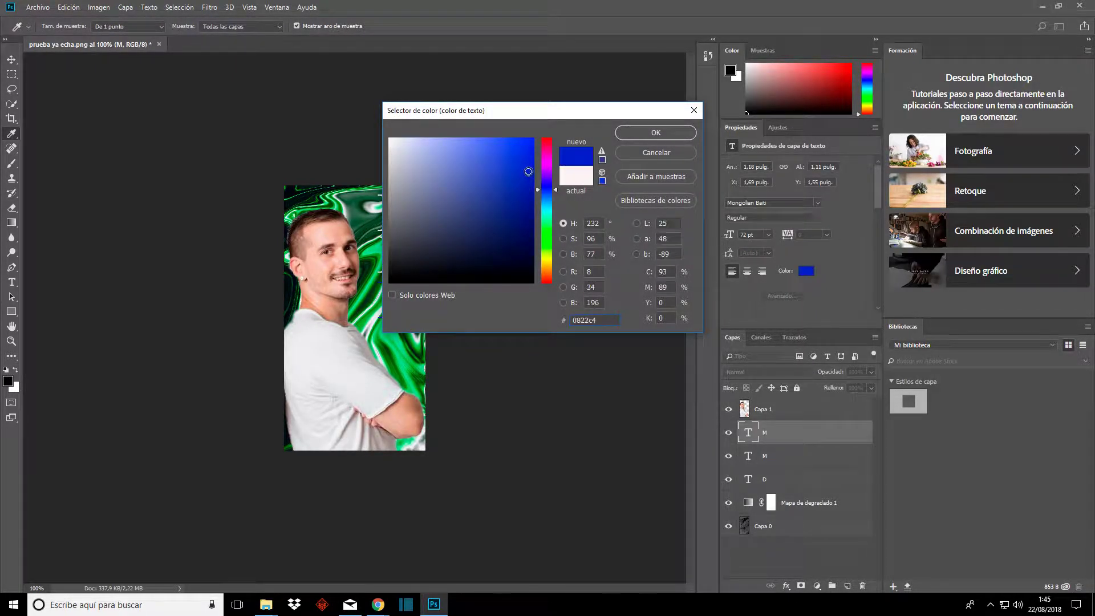
left_click(638, 137)
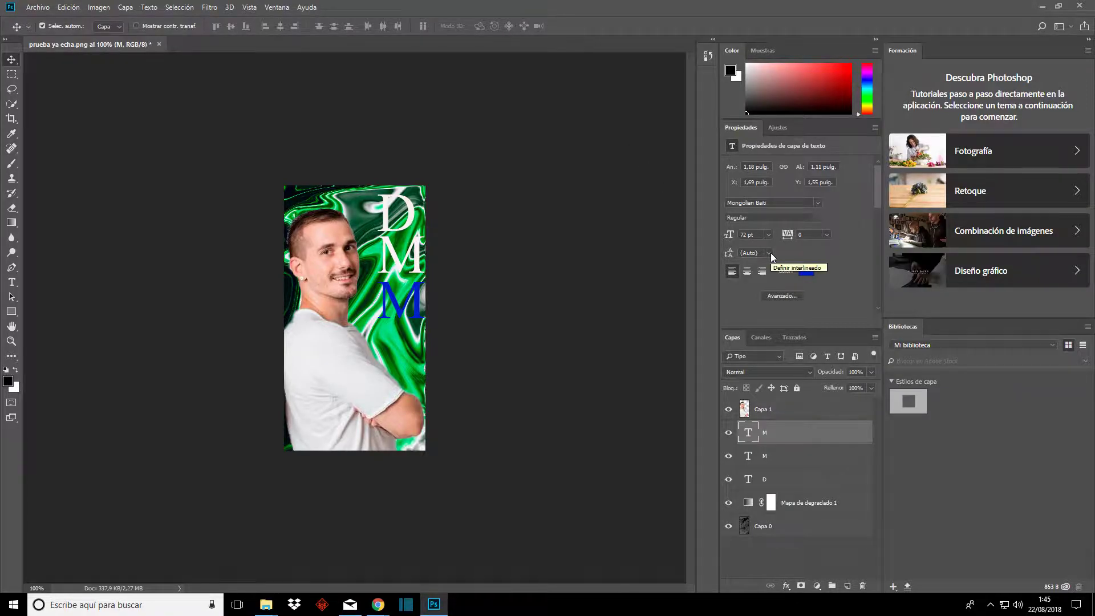
Recolor both M letters and the D bright red, then nudge the D
left_click(806, 270)
left_click(540, 143)
left_click_drag(520, 159, 529, 157)
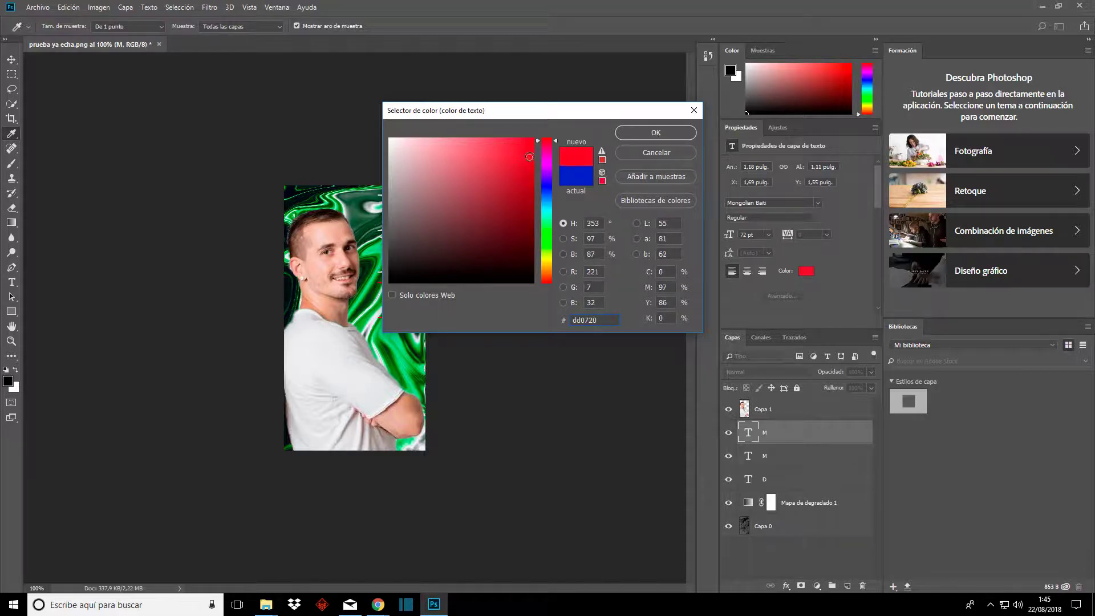
key("Return")
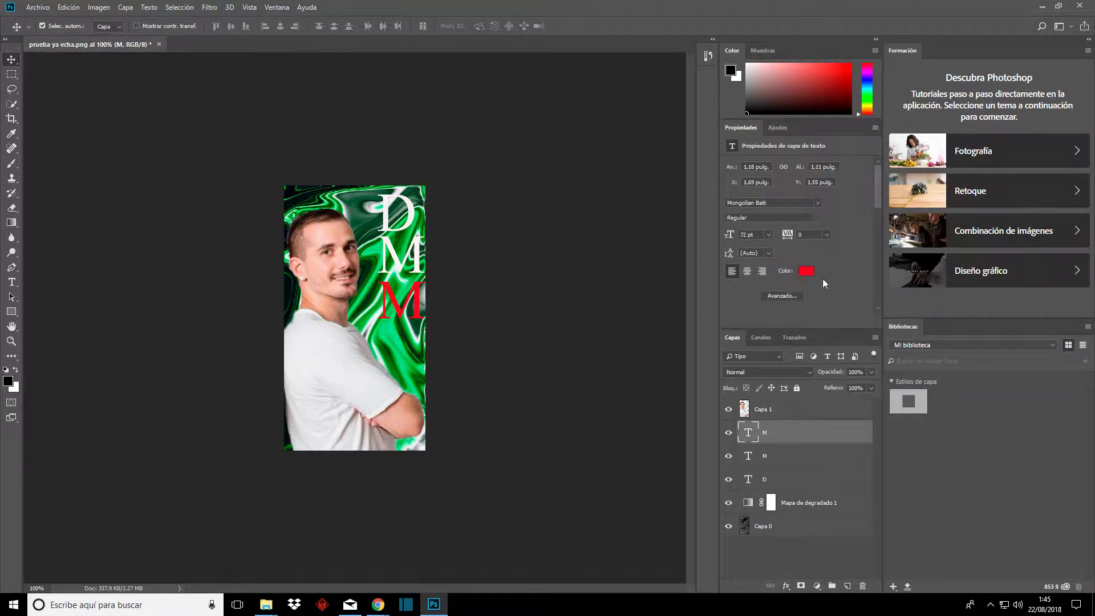
left_click(770, 458)
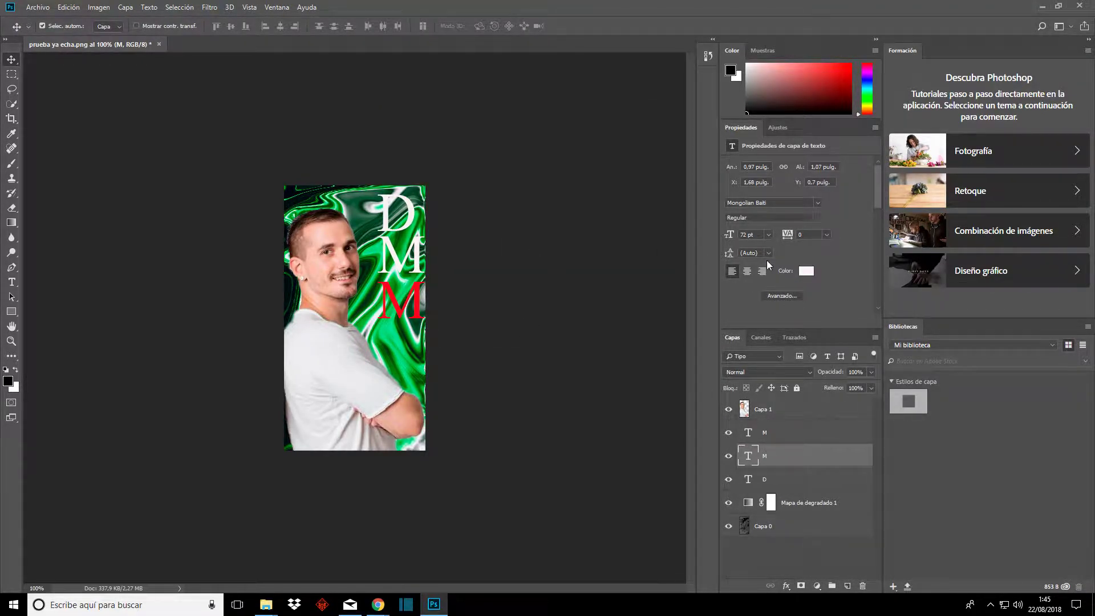
left_click(806, 271)
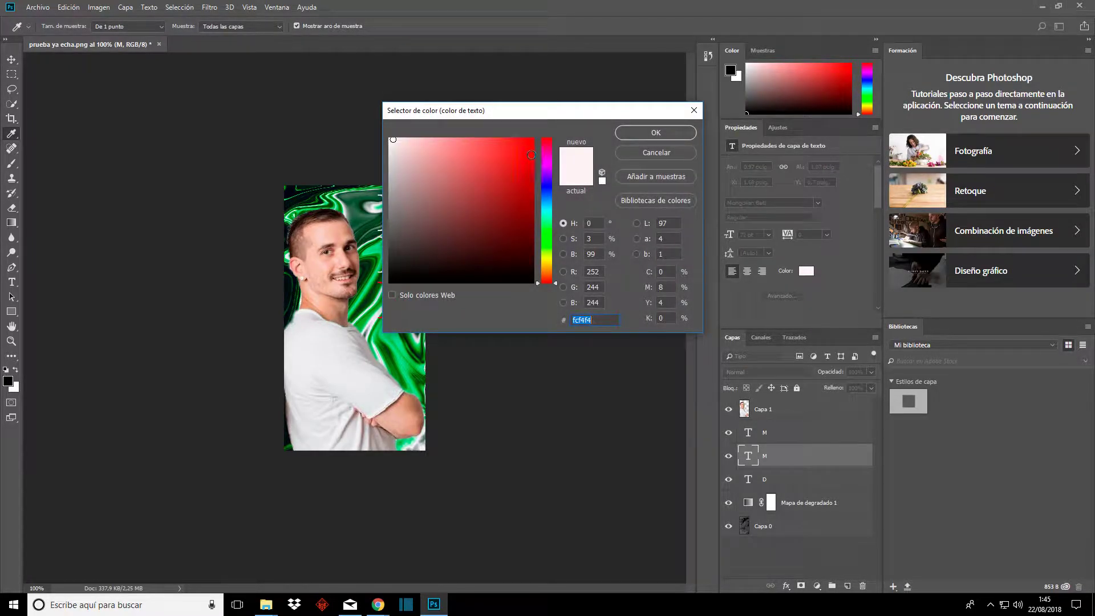
left_click(531, 155)
left_click(626, 132)
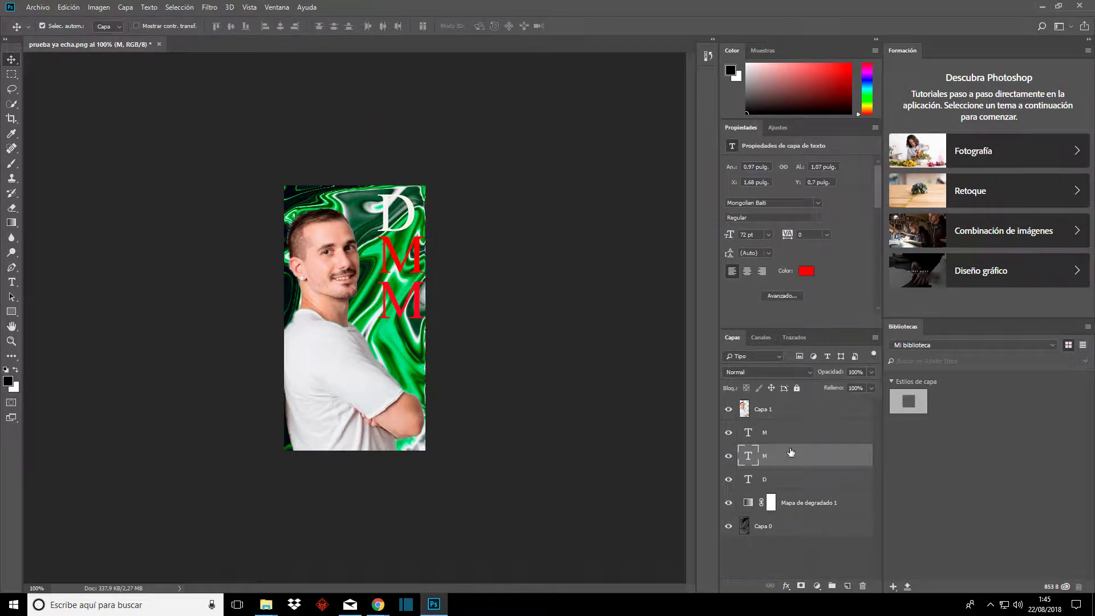
left_click(776, 479)
left_click(806, 270)
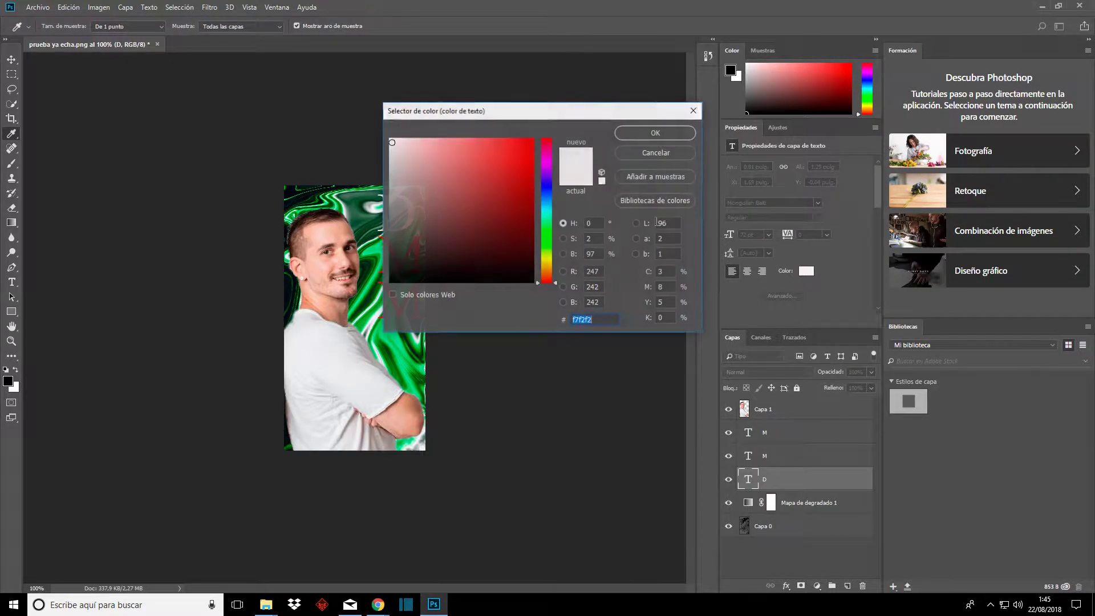
left_click(656, 132)
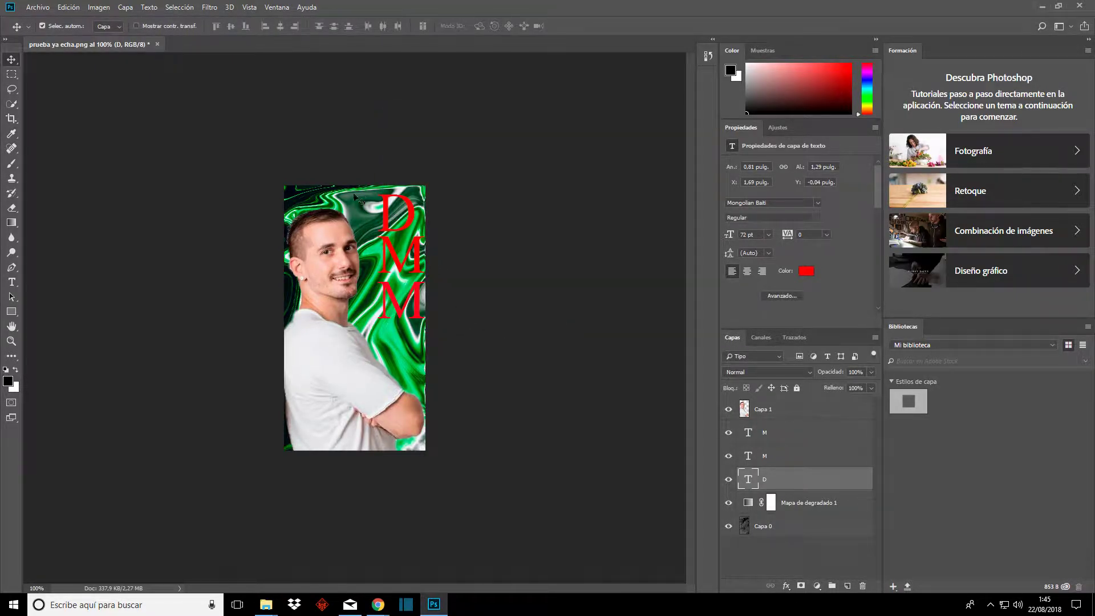
left_click_drag(388, 213, 392, 214)
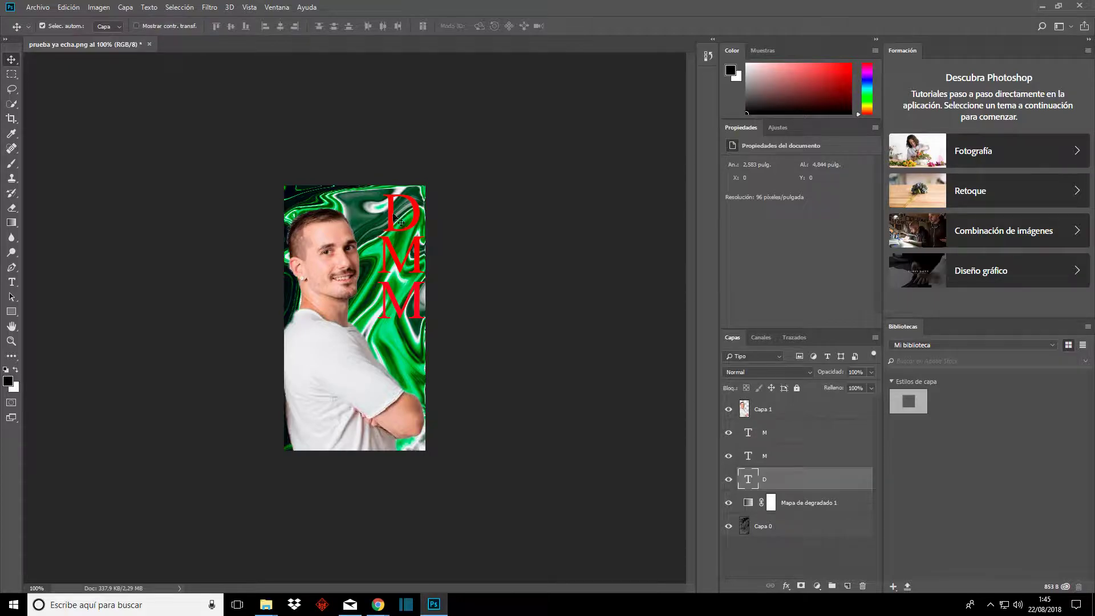
Shift the red D slightly right and up, then reselect the D layer
left_click_drag(392, 213, 392, 214)
left_click(496, 234)
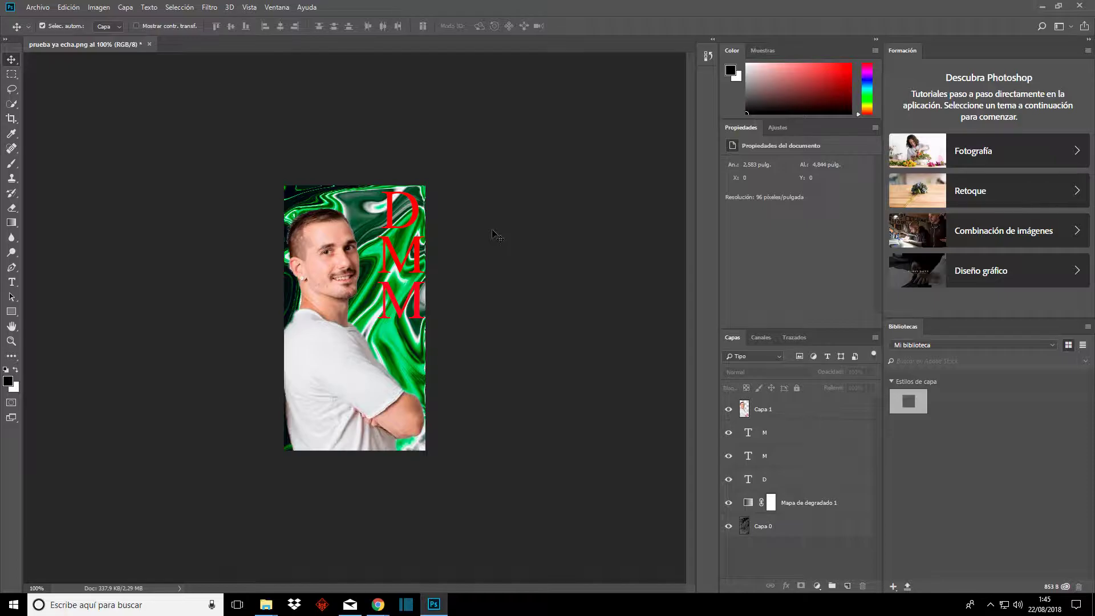
left_click(393, 216)
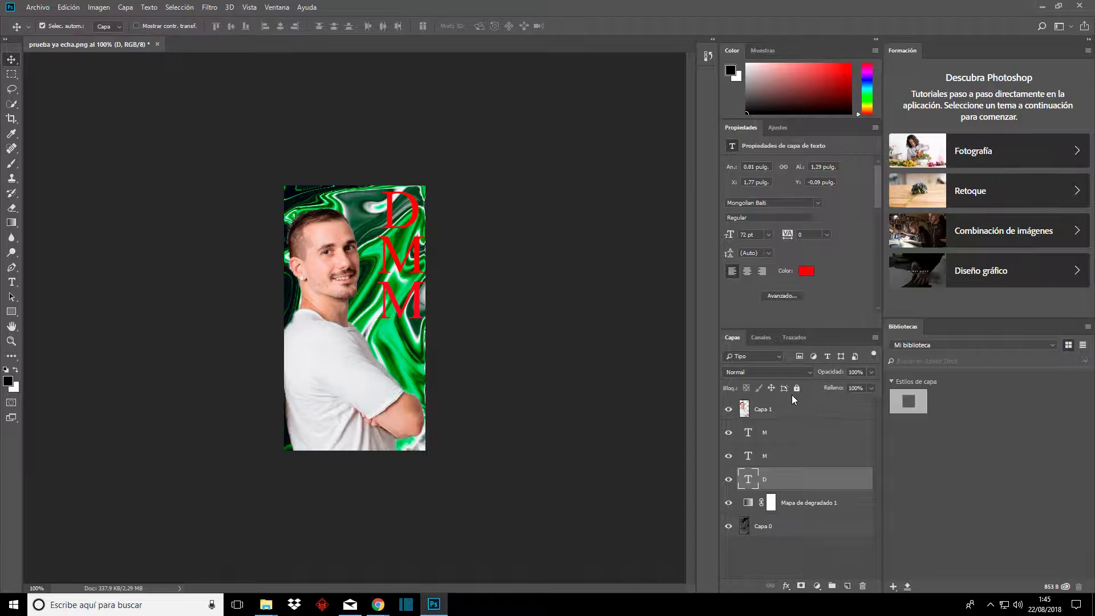
Give the D layer a 2 px red stroke positioned Outside
double_click(785, 485)
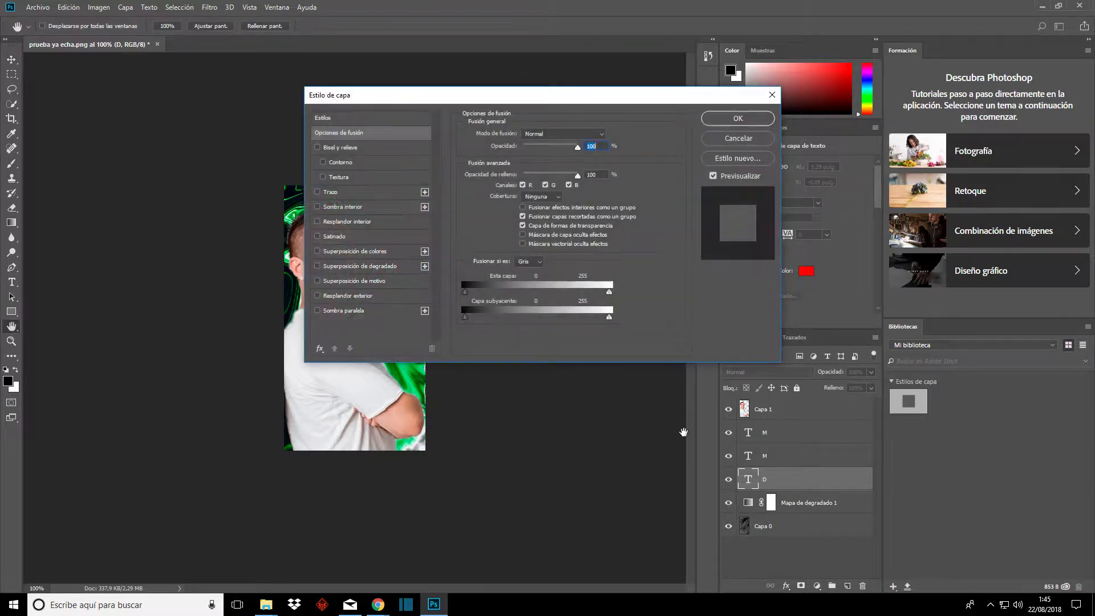
left_click(344, 194)
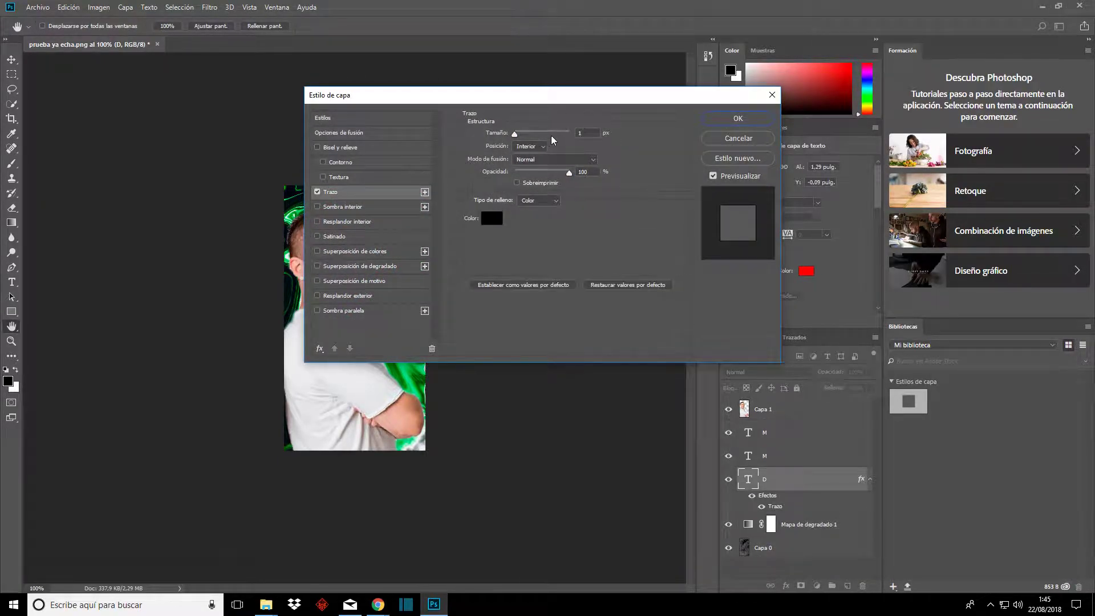
type("2")
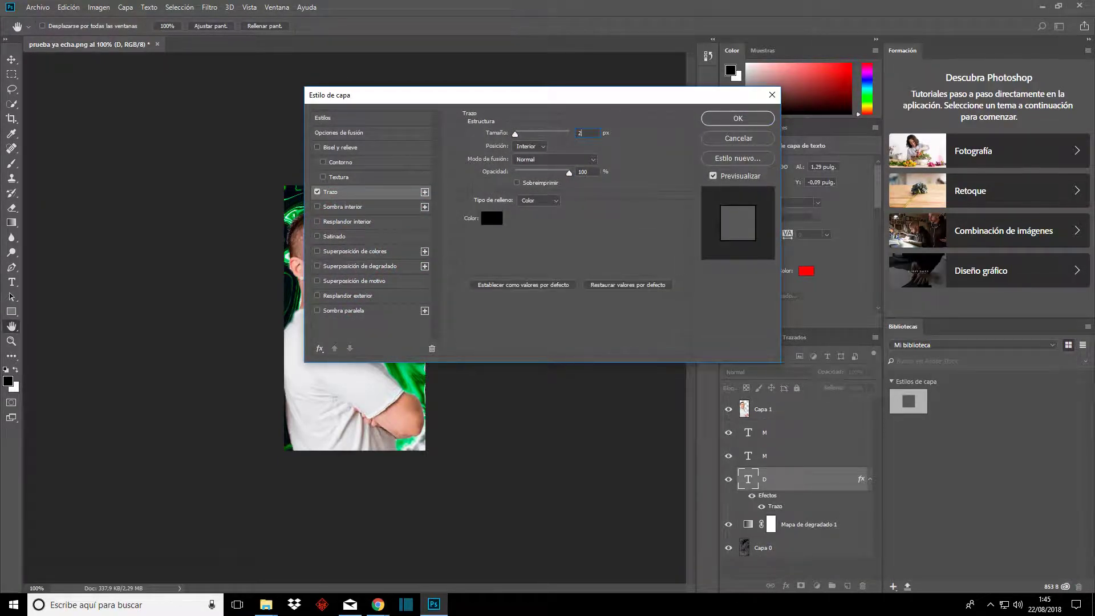
left_click(540, 148)
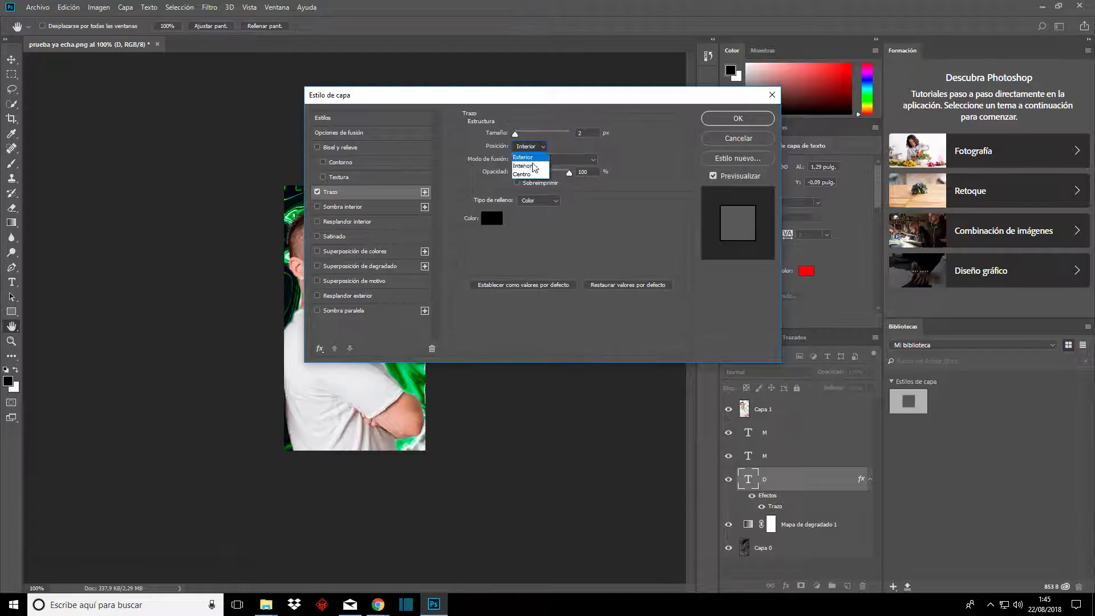
left_click(532, 161)
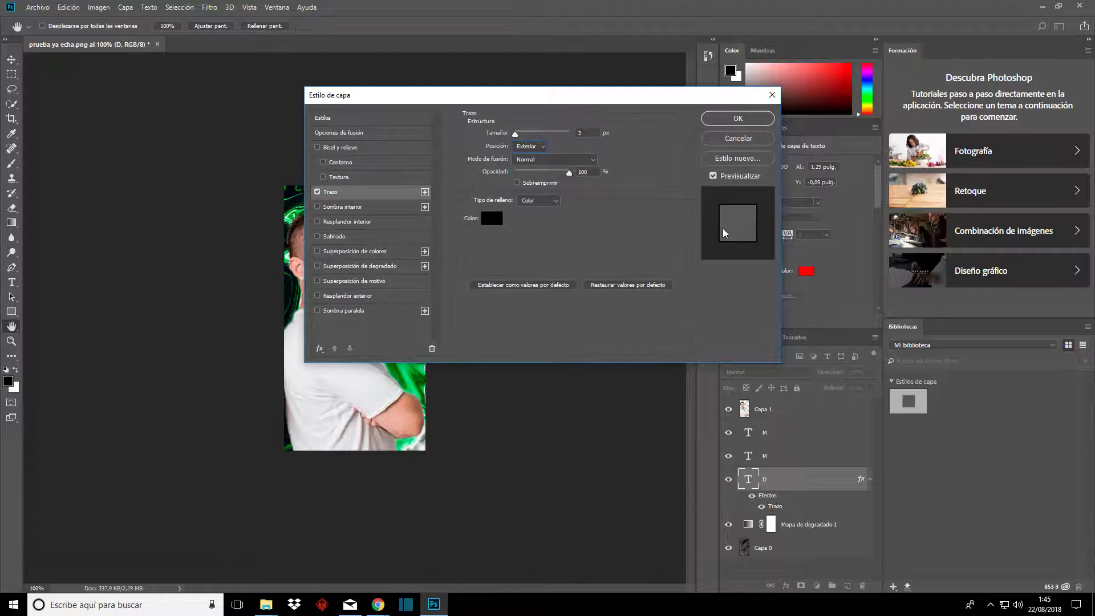
left_click(492, 218)
left_click(530, 149)
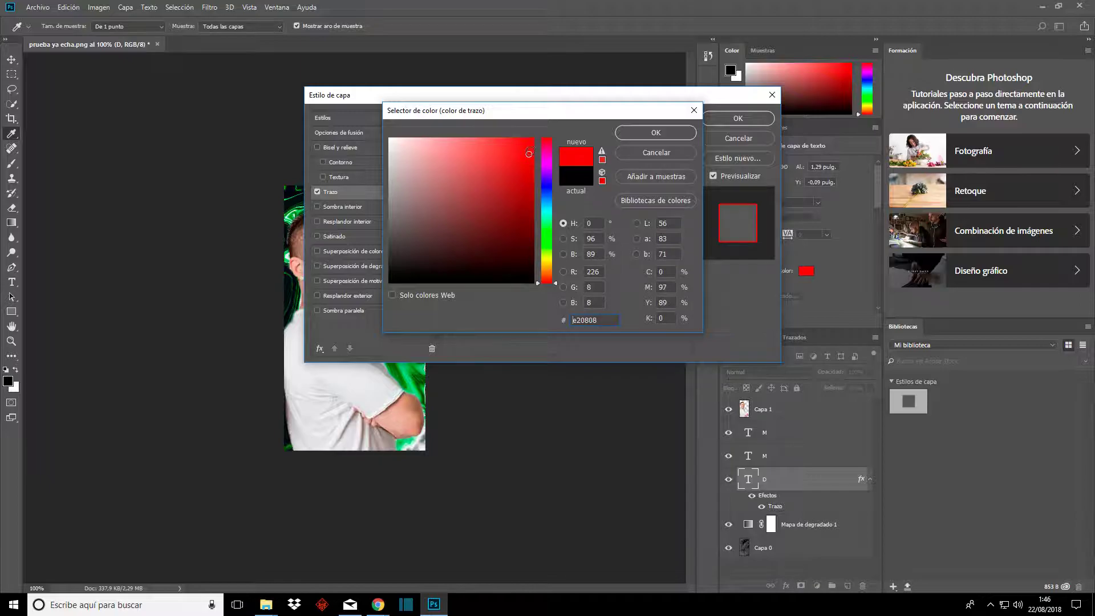
left_click(650, 133)
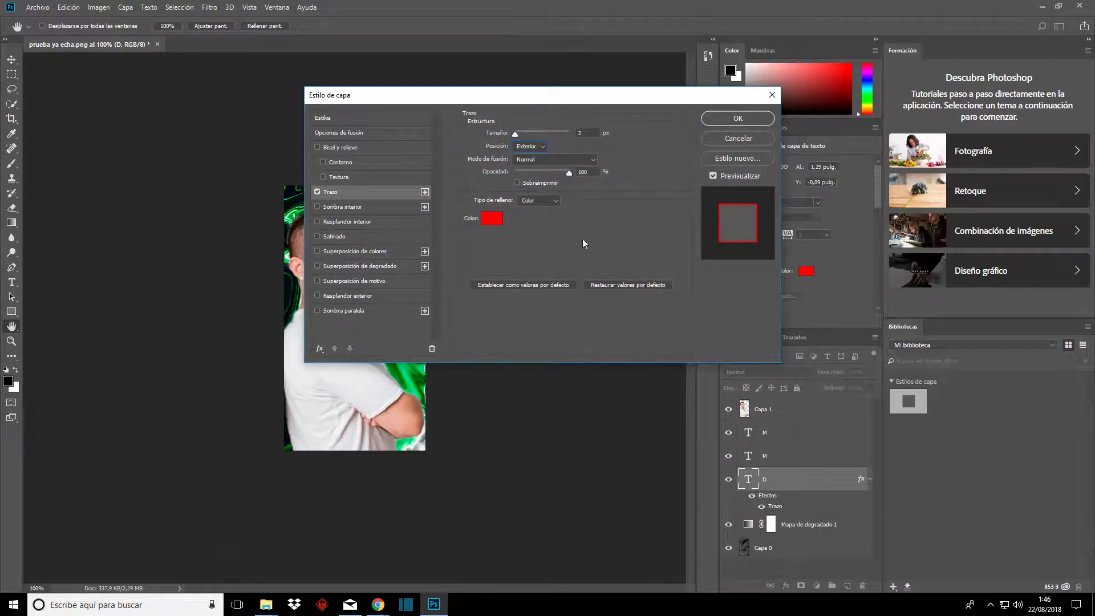
left_click(741, 119)
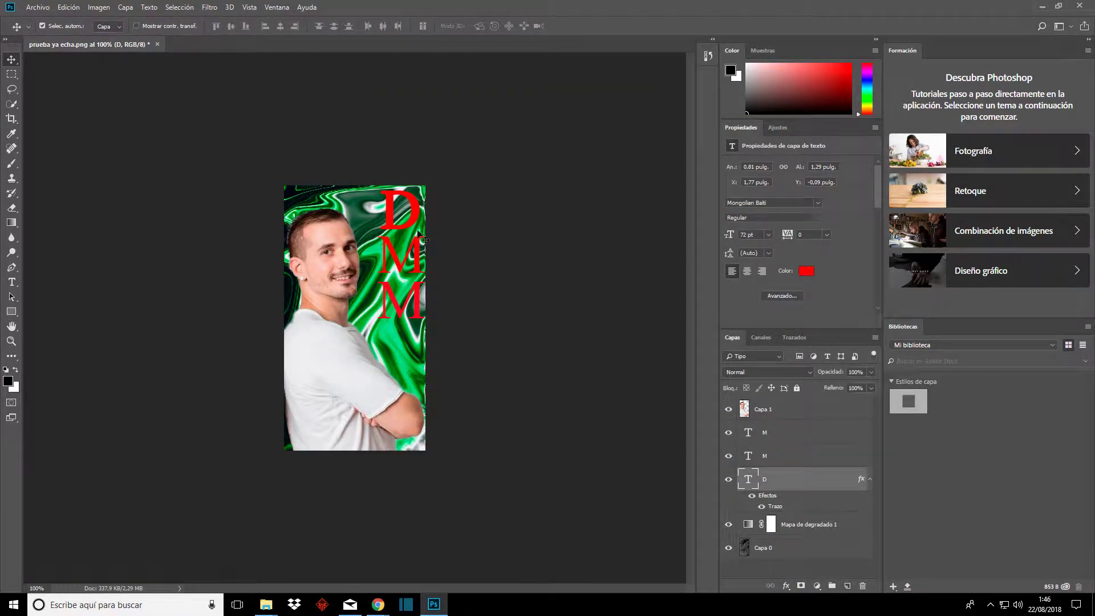
Confirm the lower M's red colour and add the red outside stroke to it
left_click(783, 459)
left_click(806, 272)
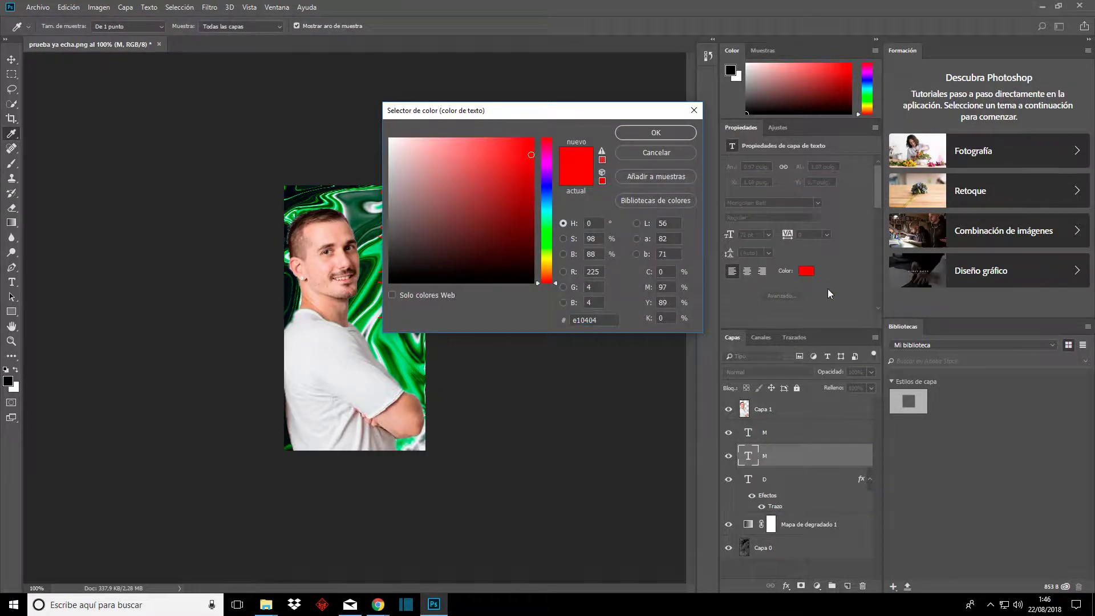
key("Return")
key("v")
double_click(764, 456)
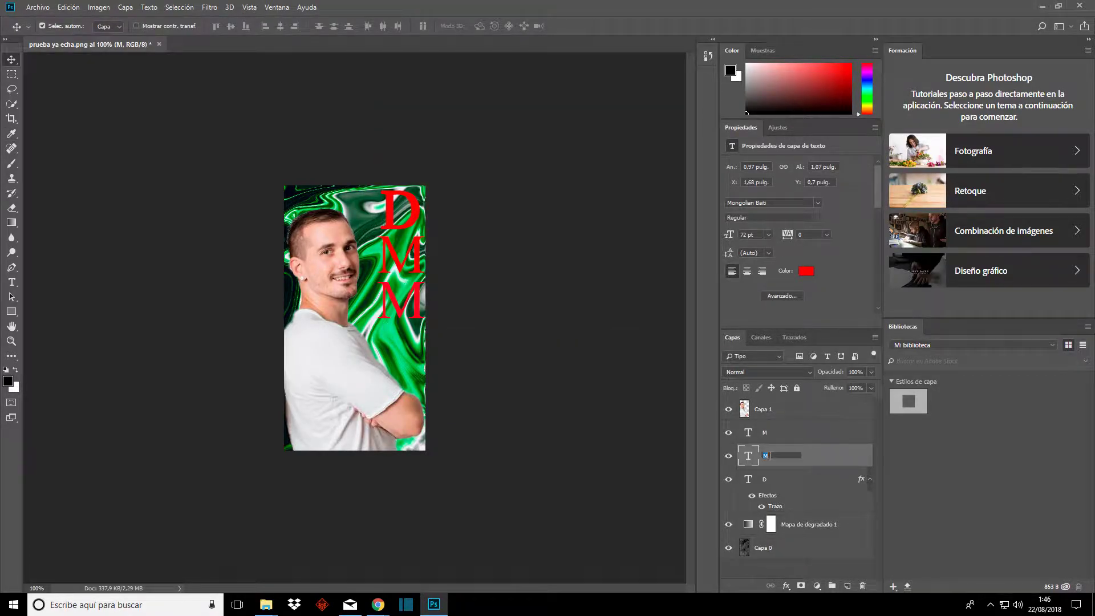
left_click(815, 460)
double_click(815, 460)
left_click(337, 193)
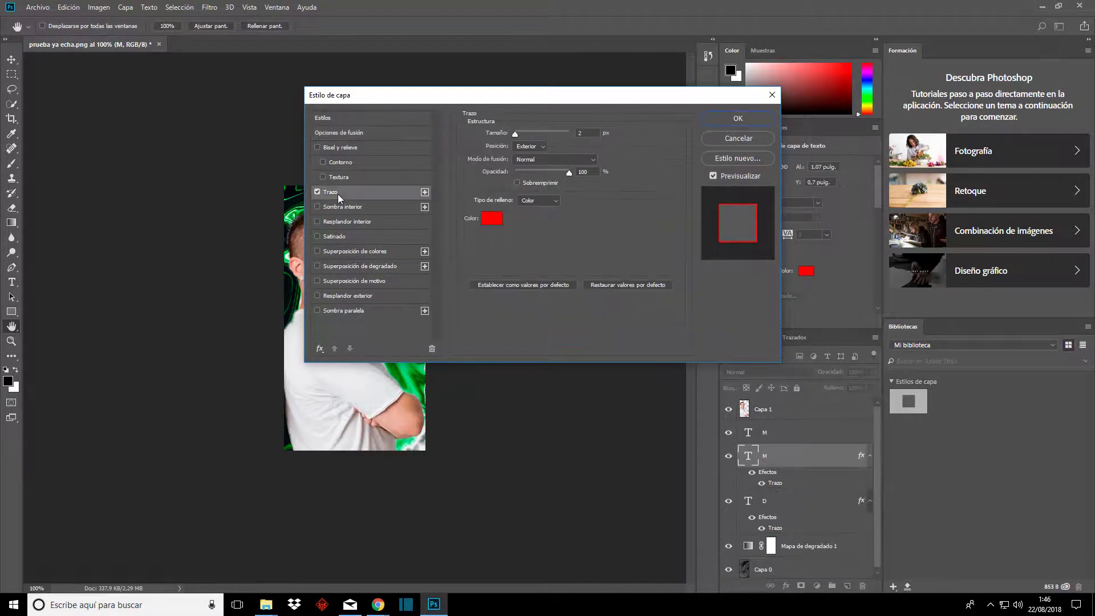
left_click(737, 118)
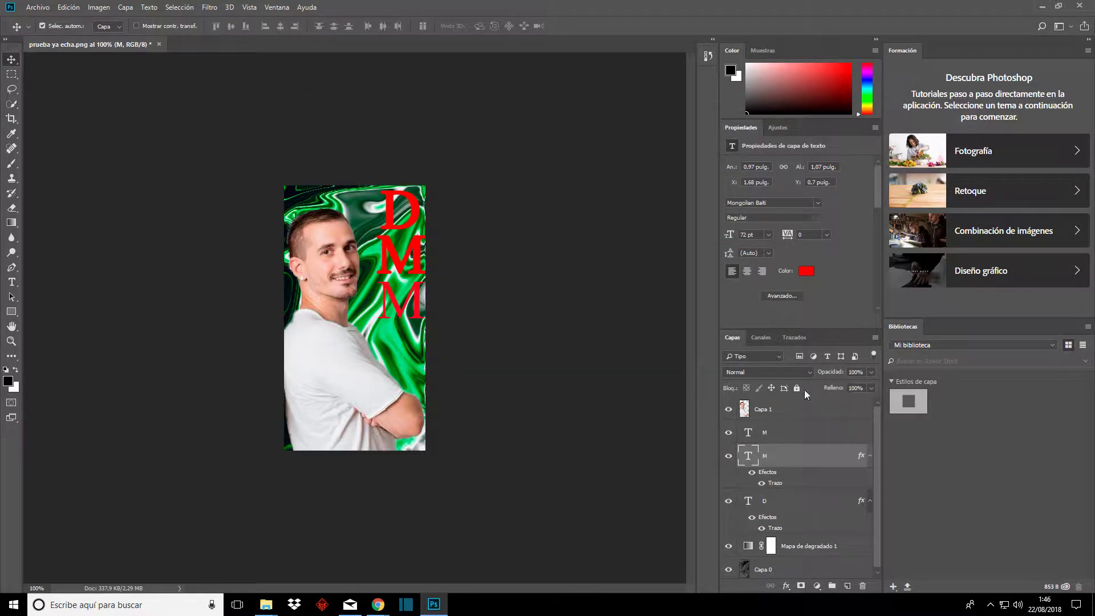
Add the red stroke and a second 6 px black stroke to the upper M
left_click(794, 433)
double_click(794, 434)
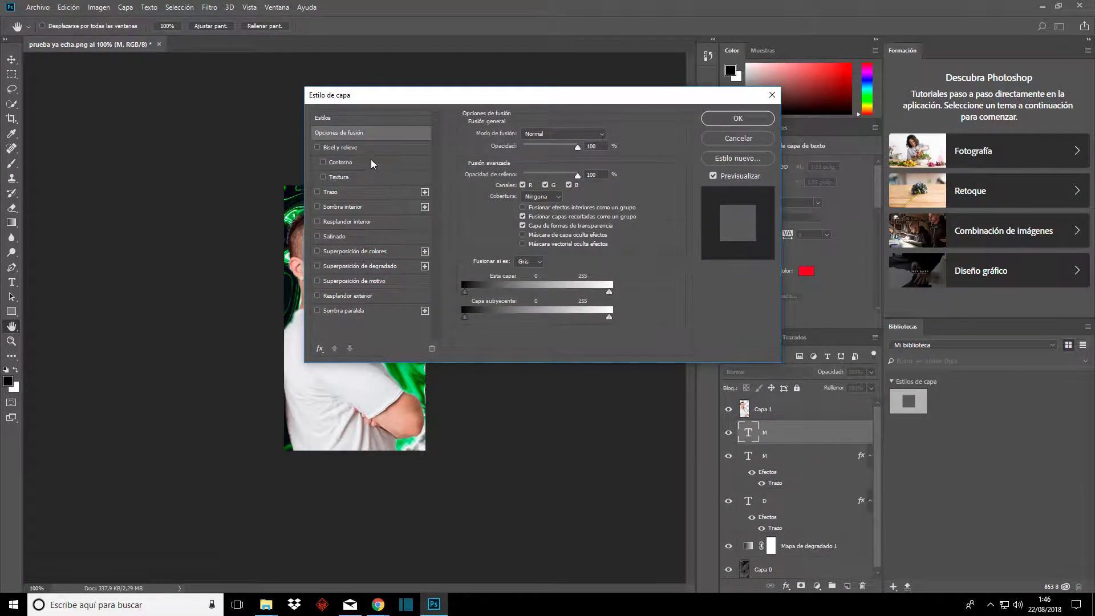
left_click(326, 193)
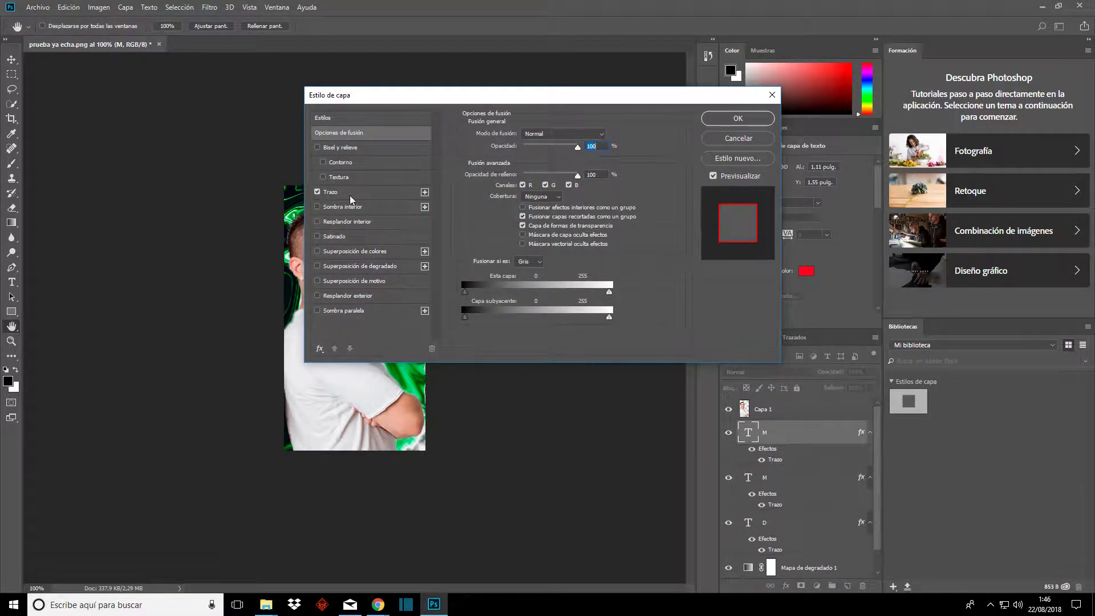
left_click(737, 118)
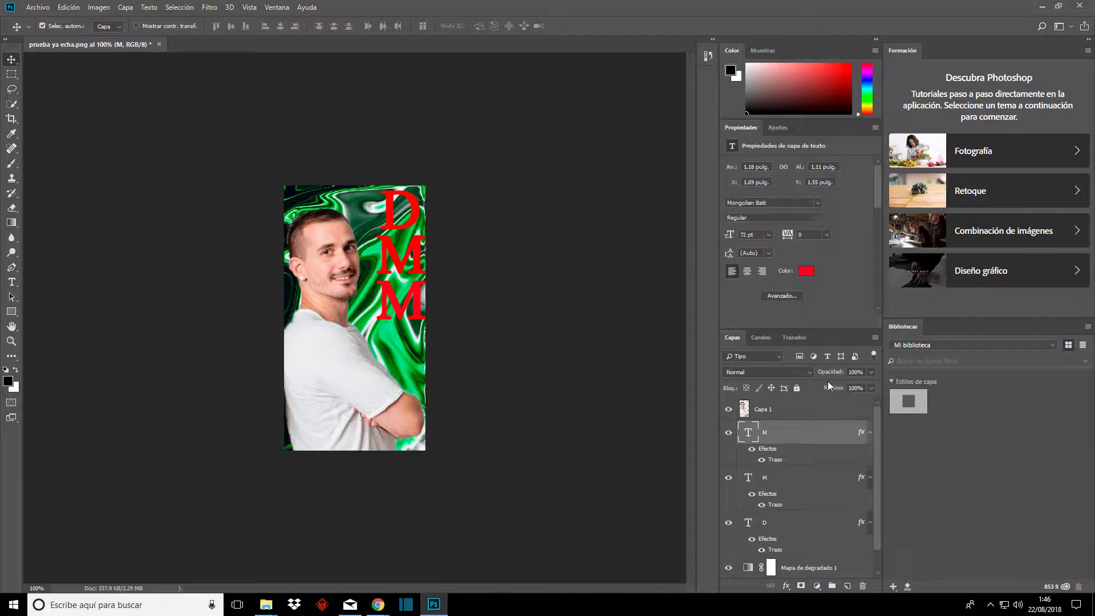
double_click(784, 431)
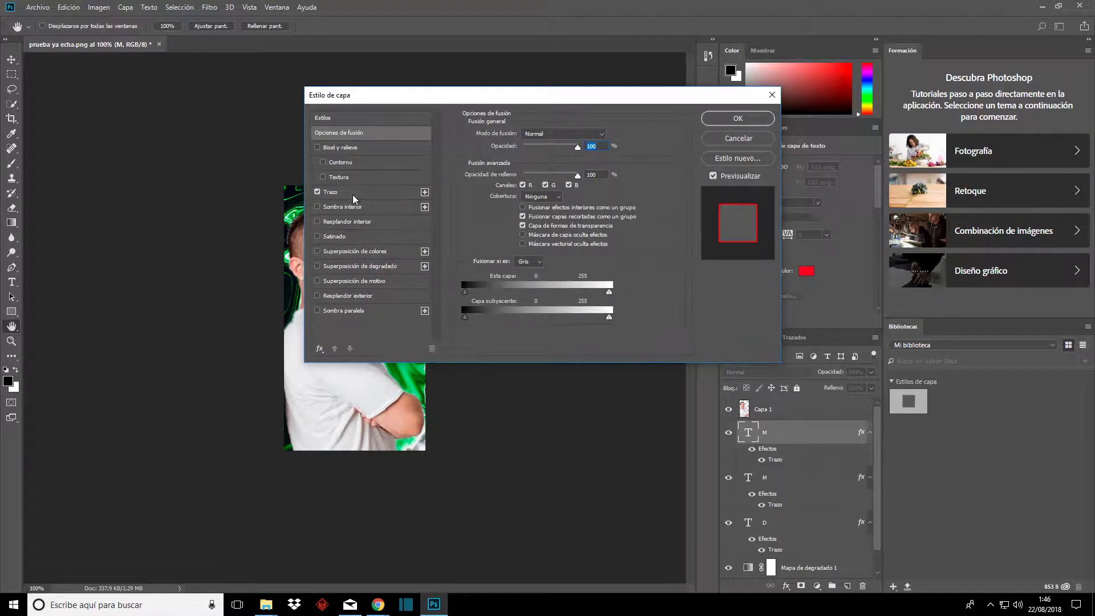
left_click(425, 192)
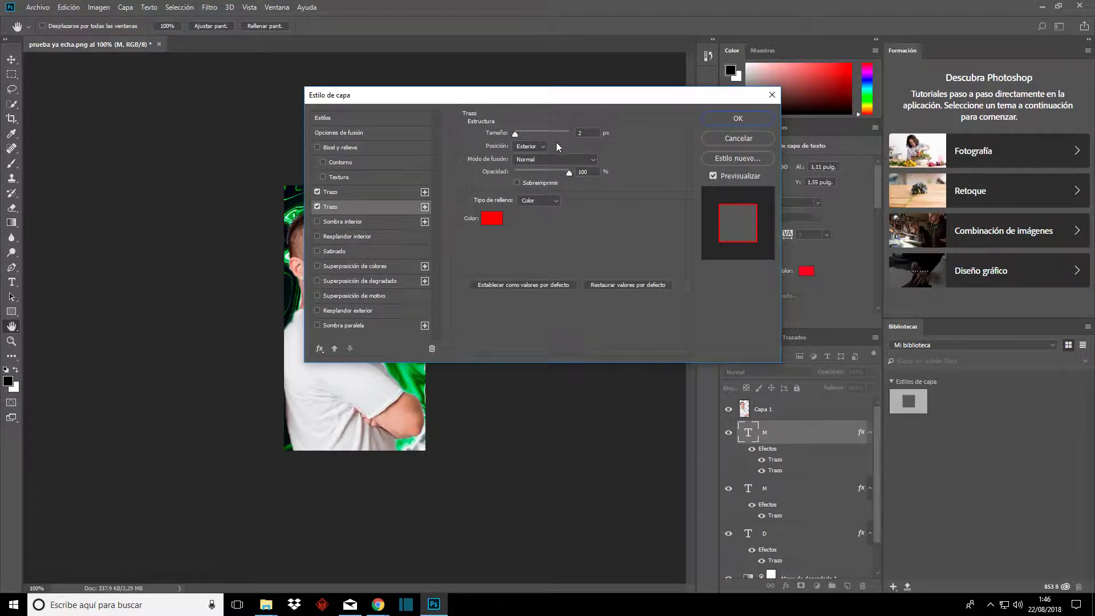
left_click(585, 134)
type("6")
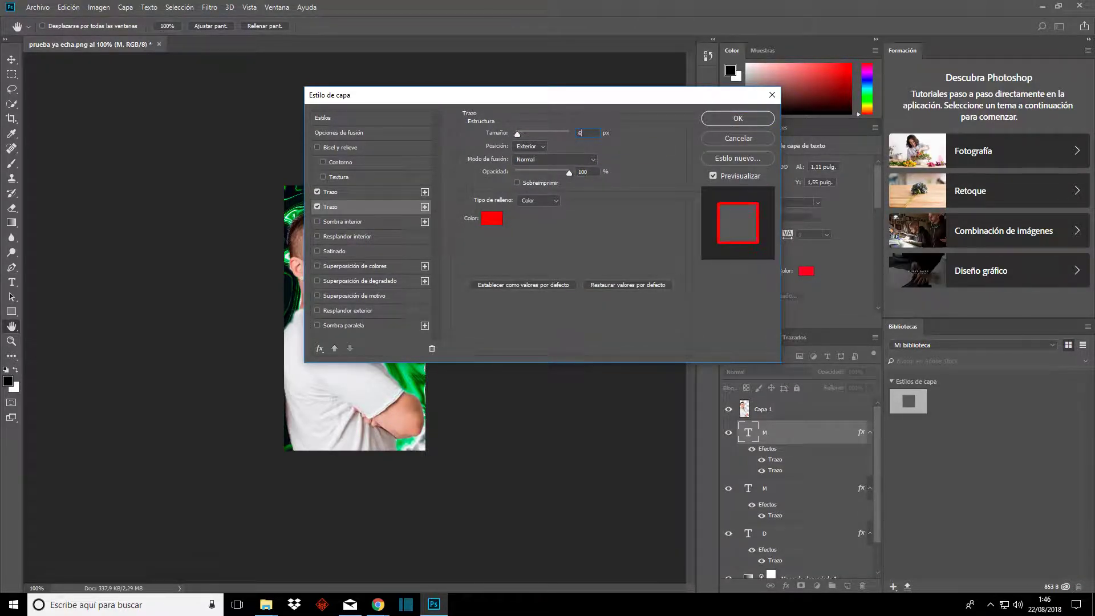
left_click(492, 218)
left_click(502, 279)
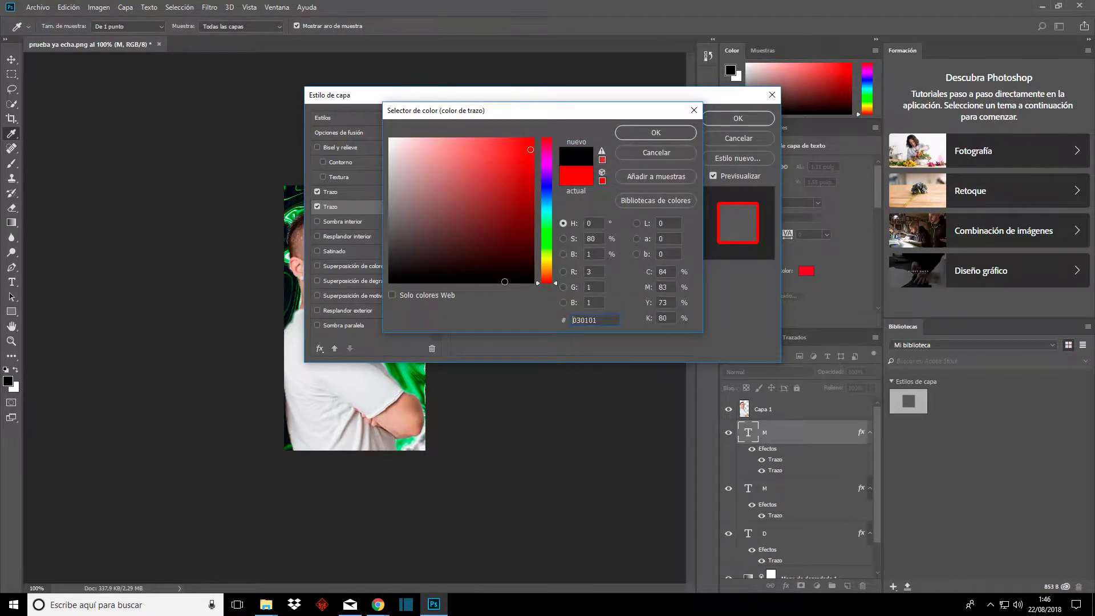
left_click(643, 136)
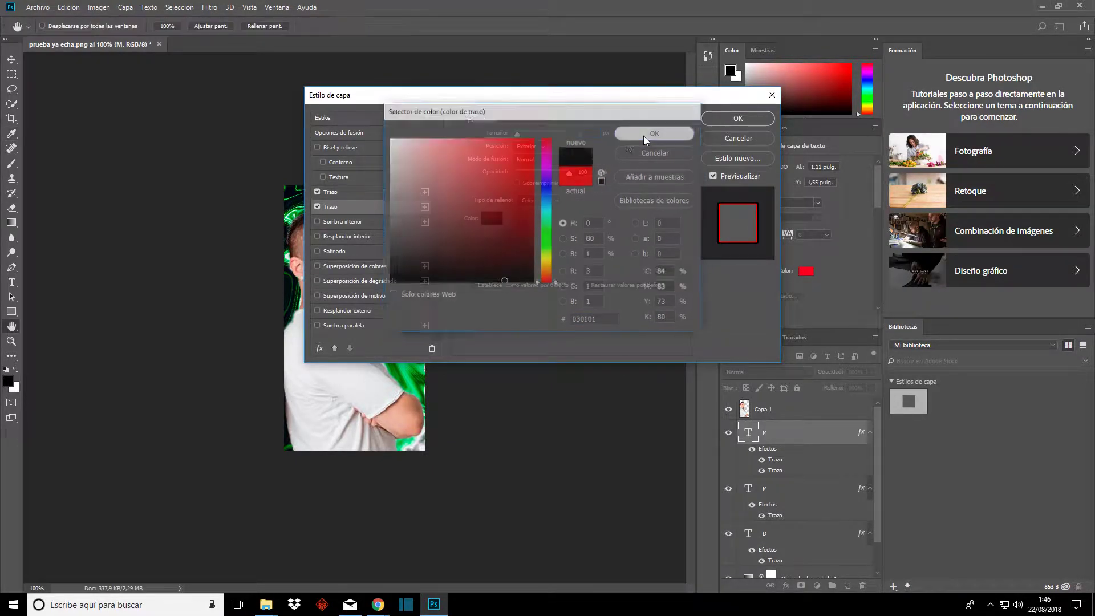
left_click(738, 118)
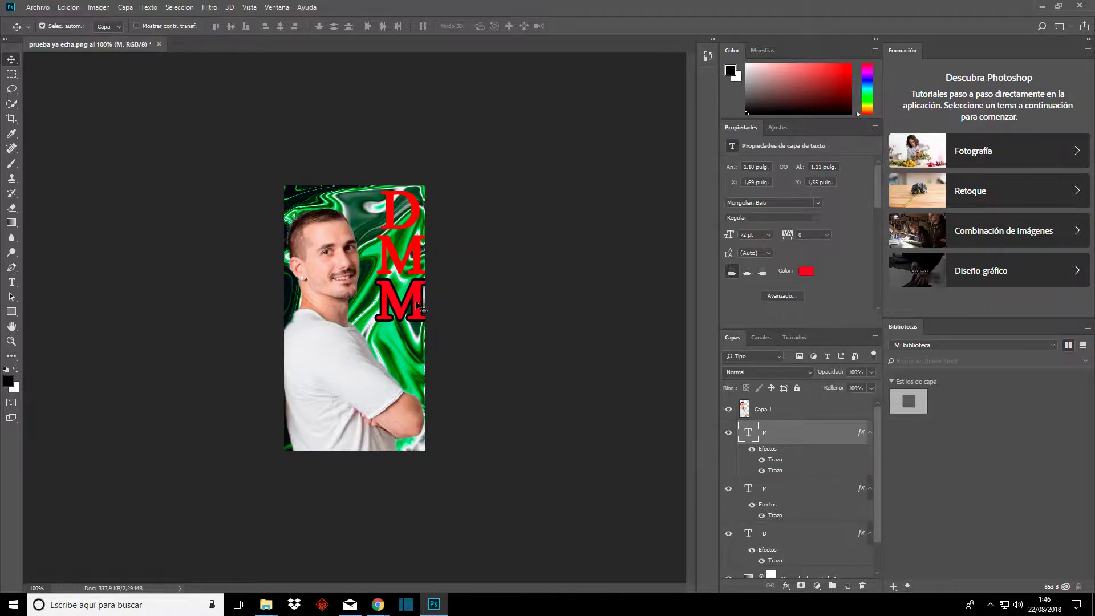
Shift the bottom M slightly left and add a black second stroke to the middle M
left_click_drag(422, 311, 417, 309)
left_click(422, 257)
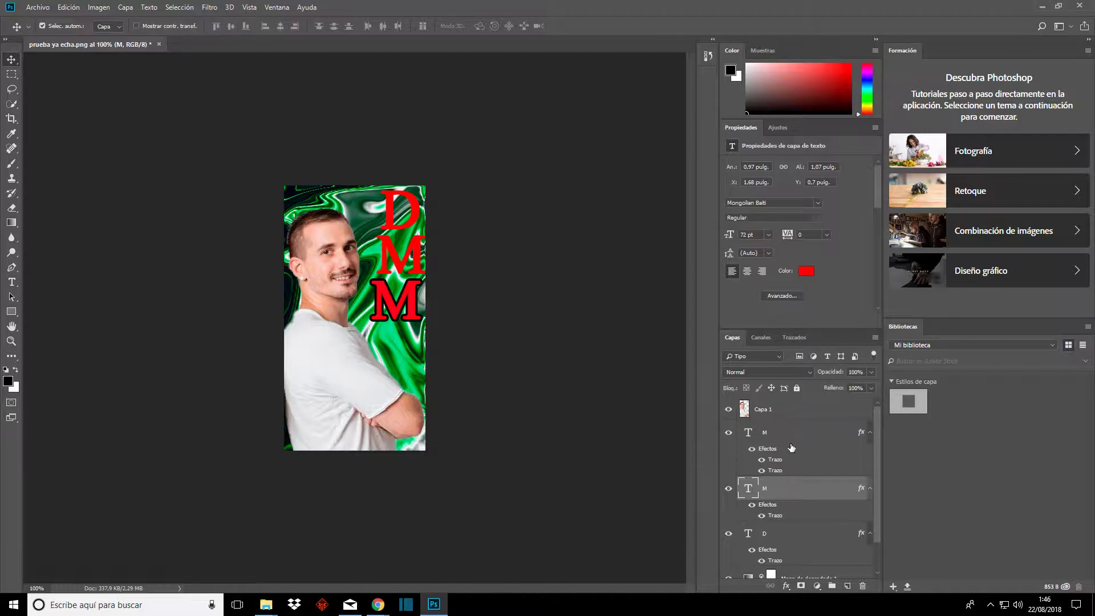
key("h")
double_click(786, 489)
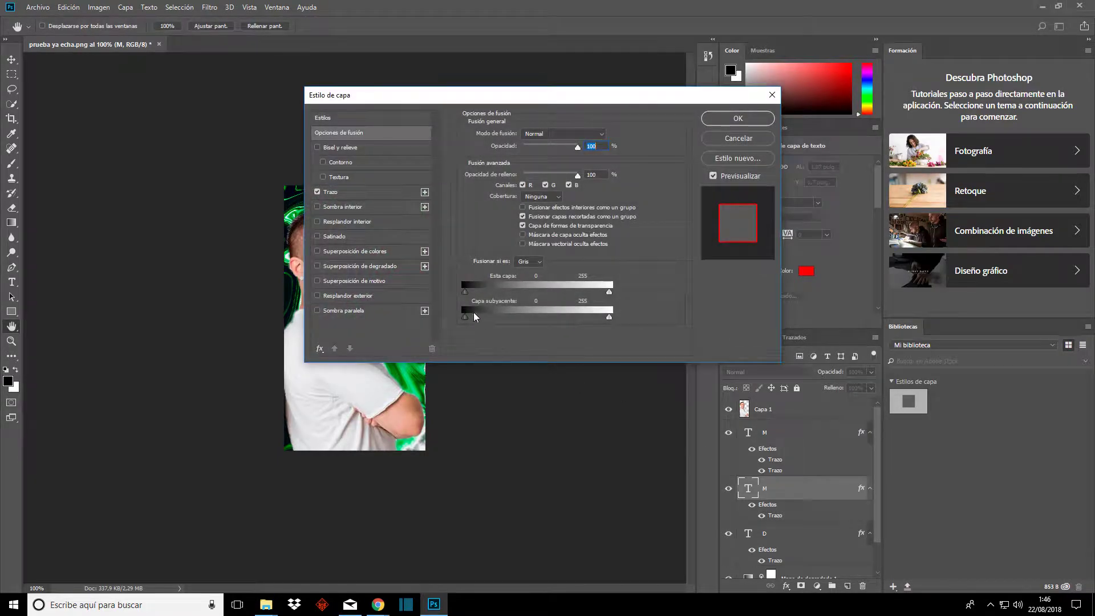
left_click(425, 192)
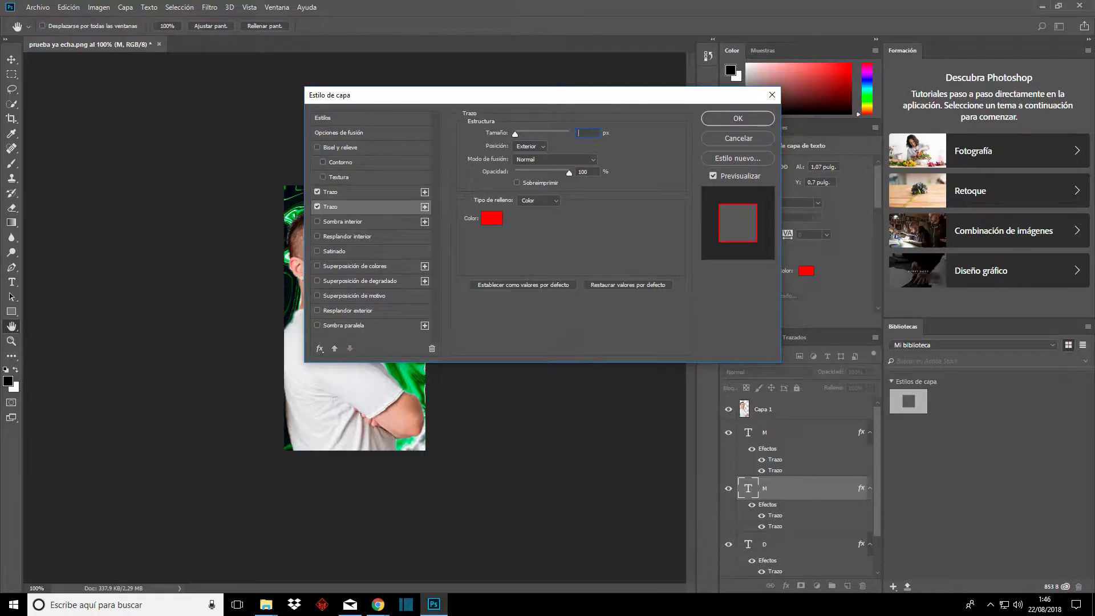
type("6")
left_click(491, 217)
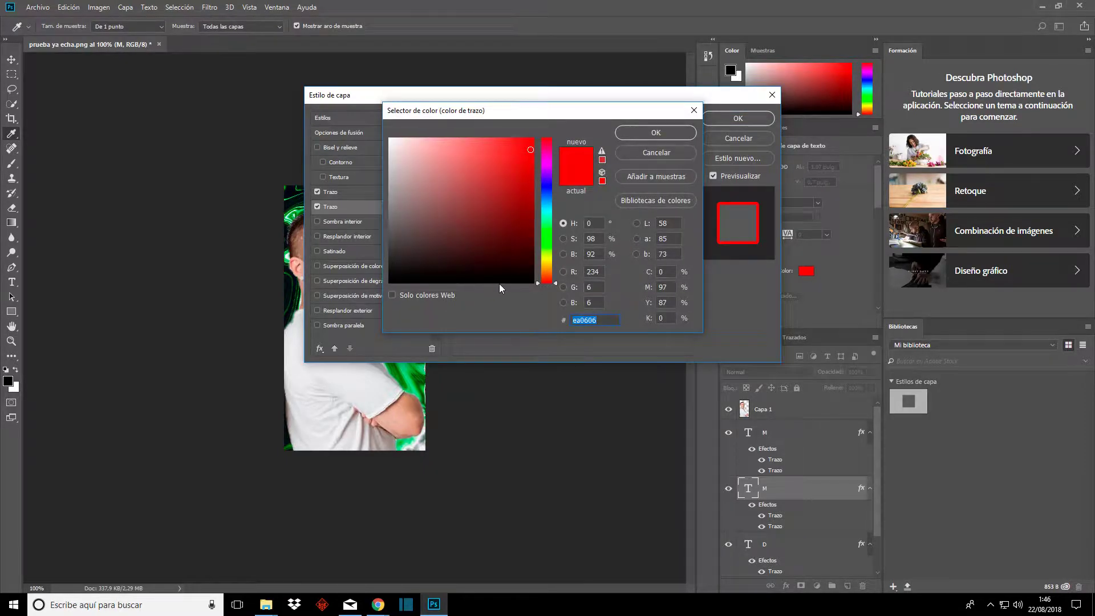
left_click(501, 282)
left_click(645, 134)
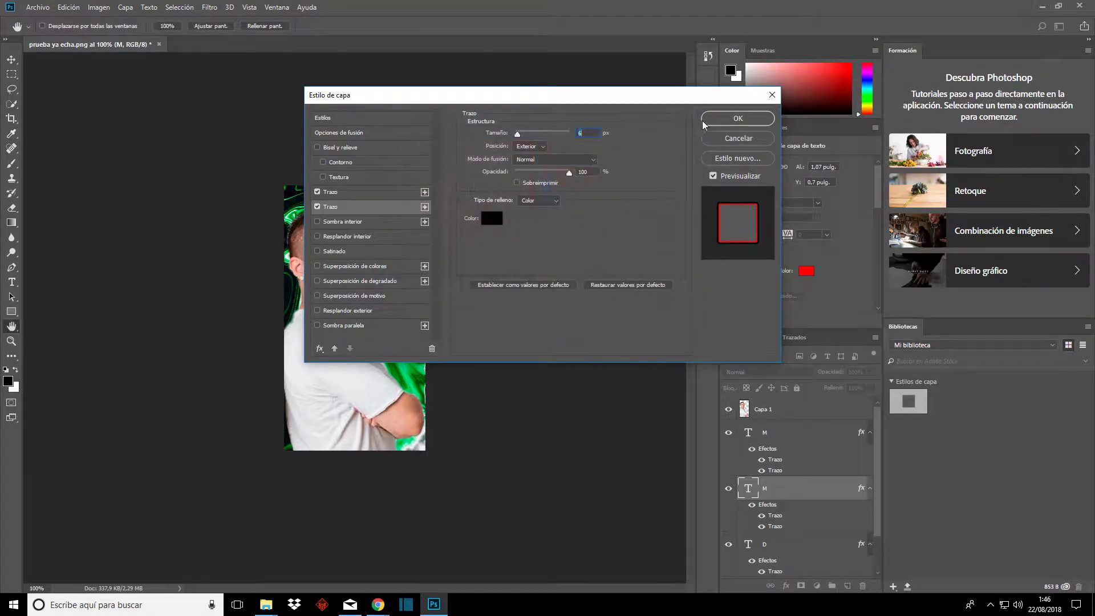
left_click(710, 118)
Add a second 3 px black stroke to the D layer
left_click(406, 212)
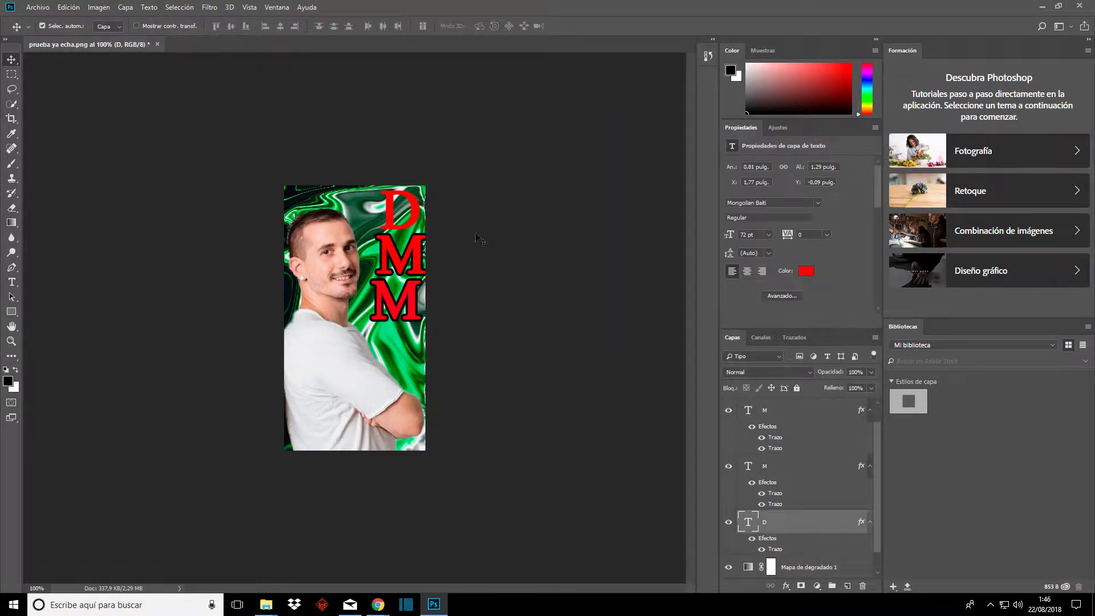
double_click(793, 521)
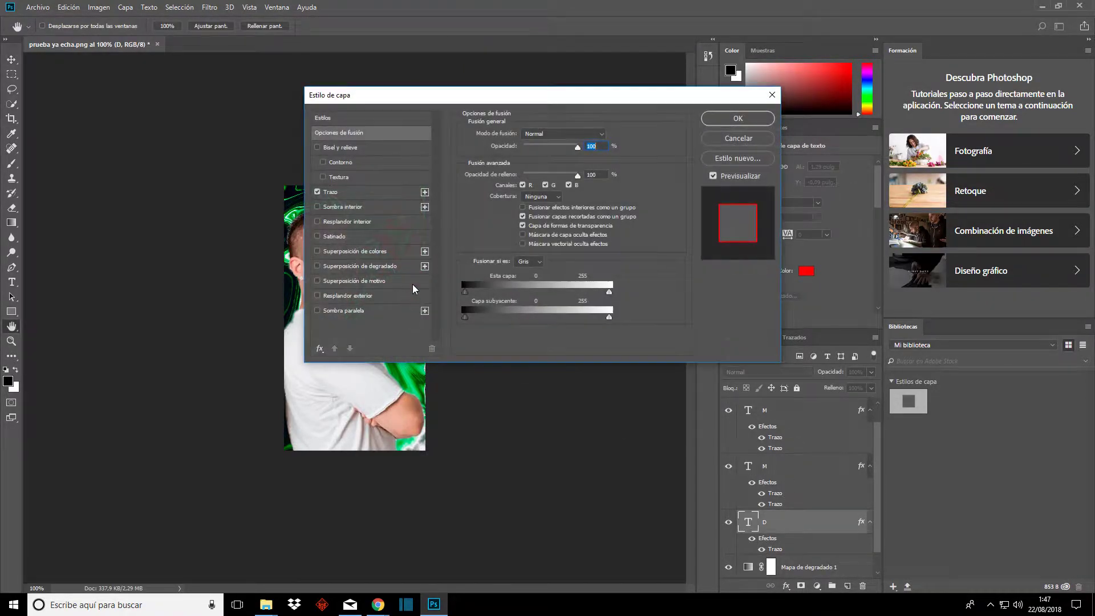
left_click(425, 193)
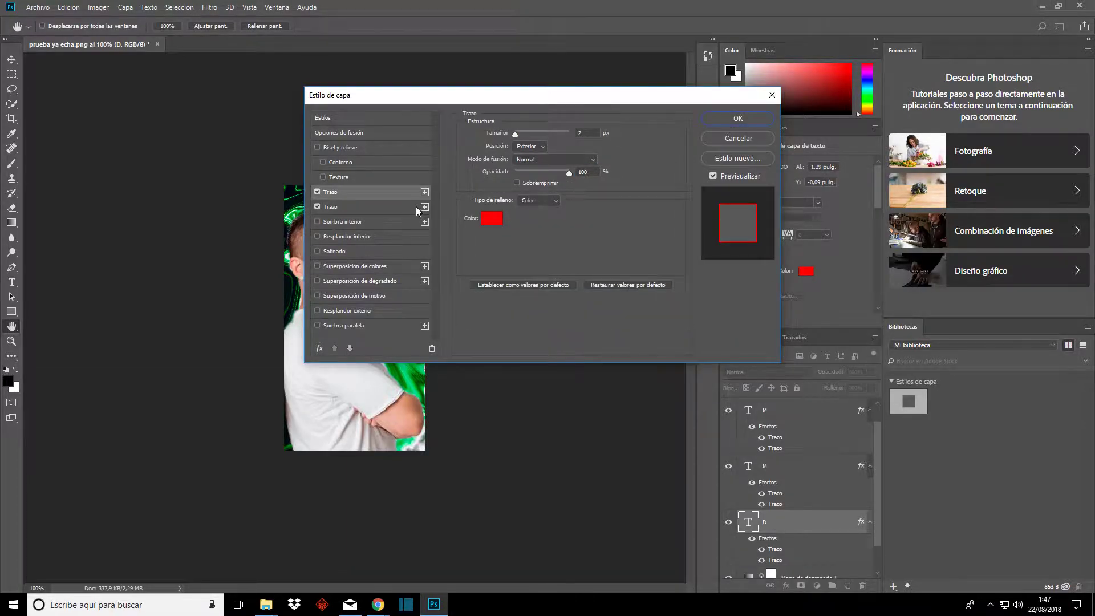
left_click(416, 206)
left_click(586, 133)
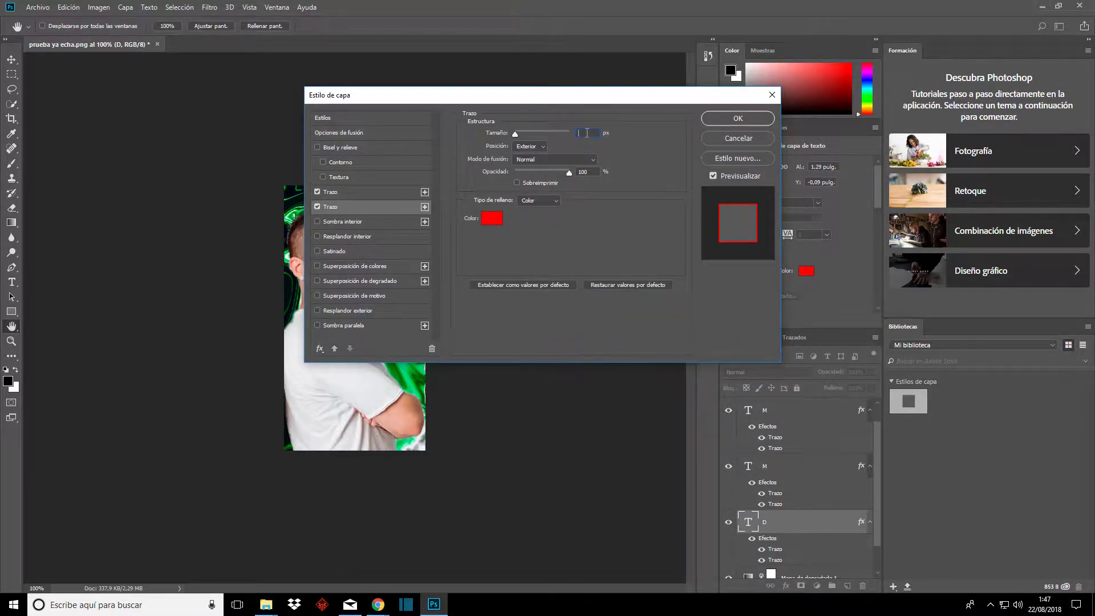
type("3")
left_click(491, 217)
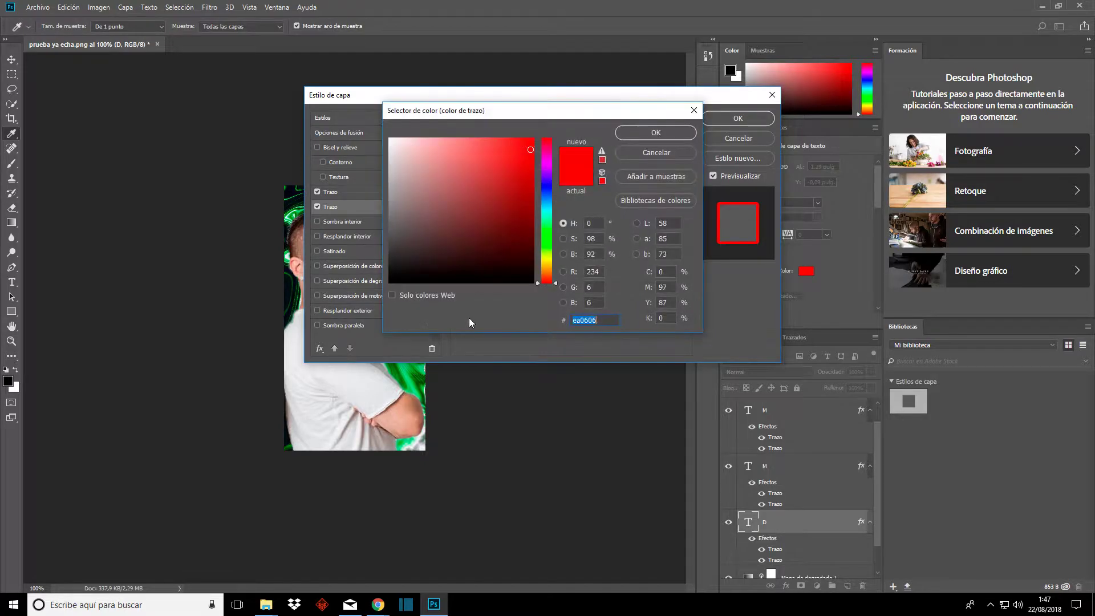
left_click(490, 279)
left_click(651, 136)
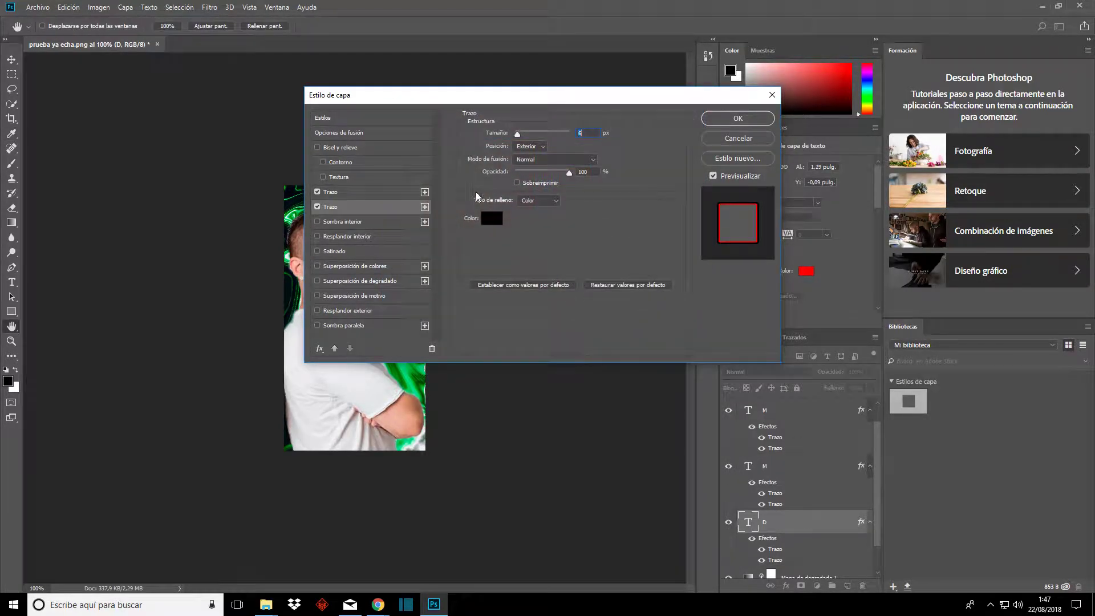
left_click(737, 119)
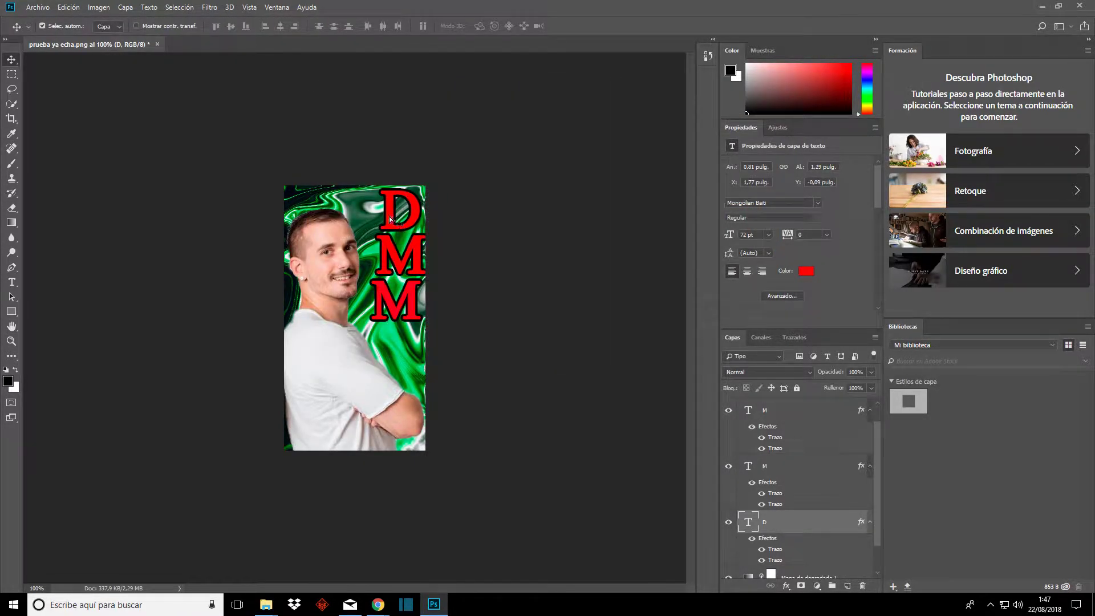
left_click(398, 249)
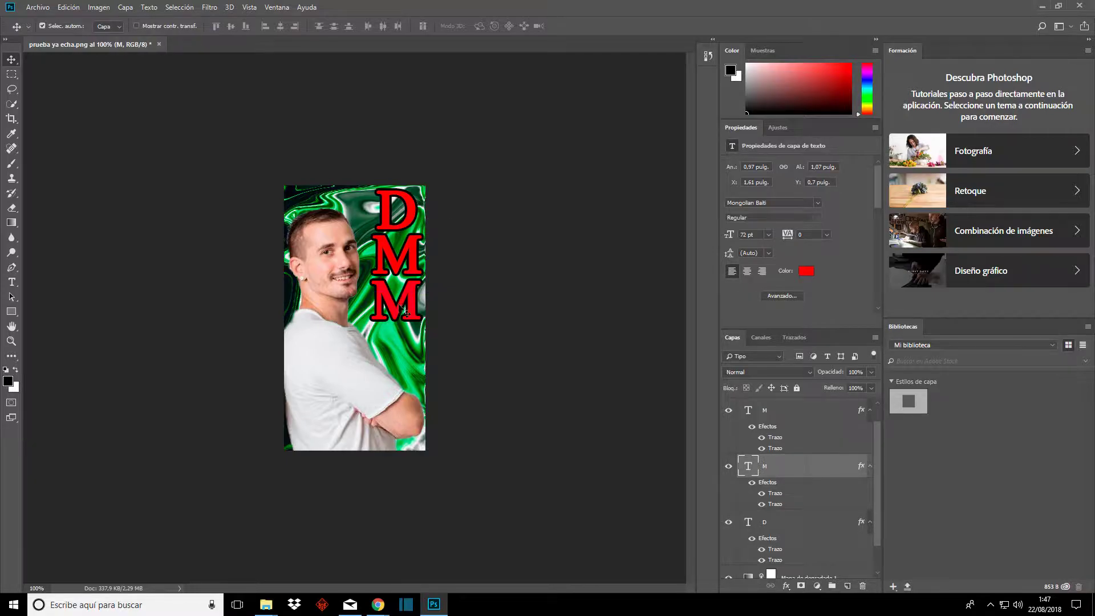
Lower the middle M slightly and nudge the D left then right to even the spacing
left_click_drag(393, 257, 397, 268)
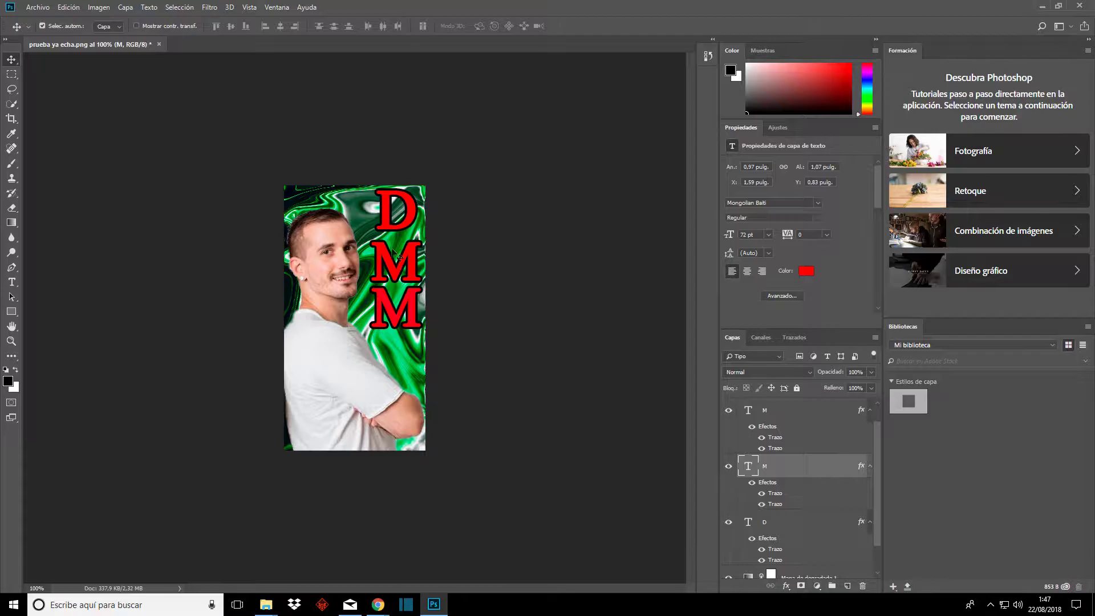
left_click(389, 214)
left_click_drag(387, 213, 381, 214)
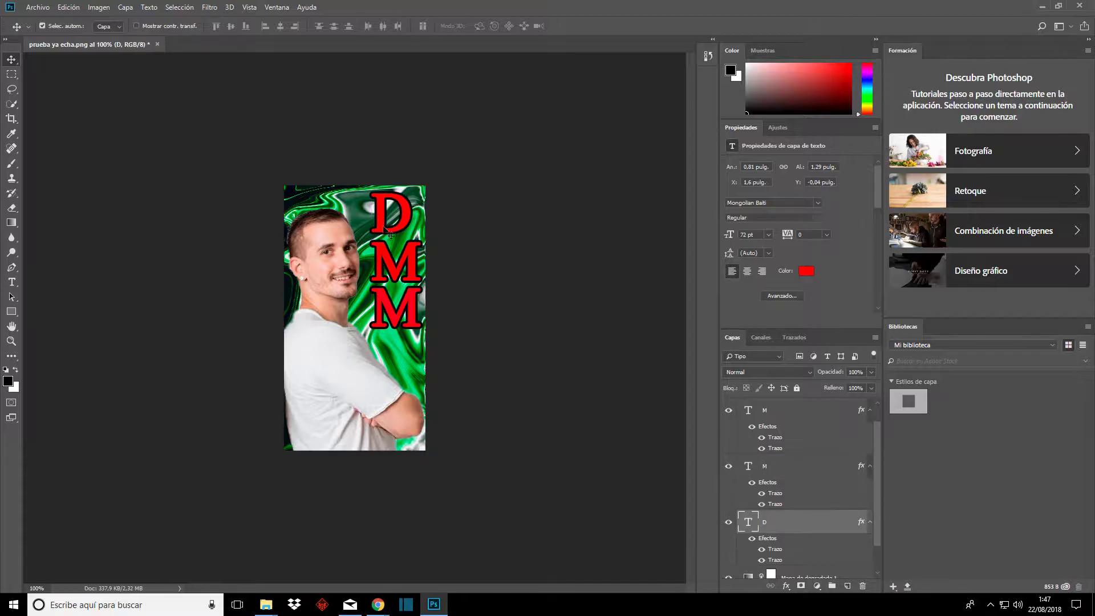
left_click_drag(407, 222, 411, 222)
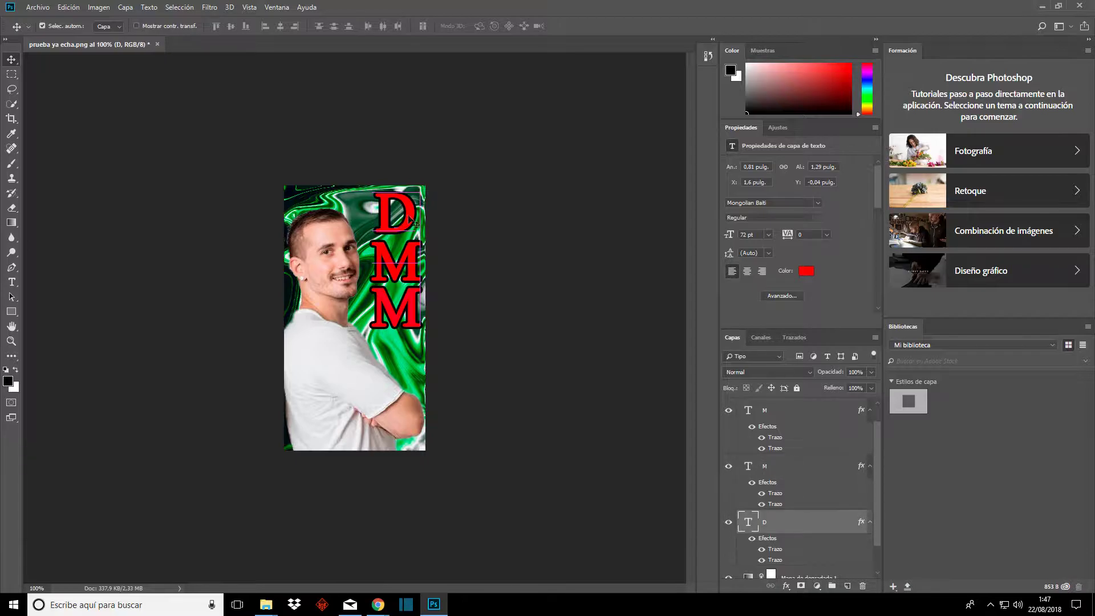
left_click(391, 263)
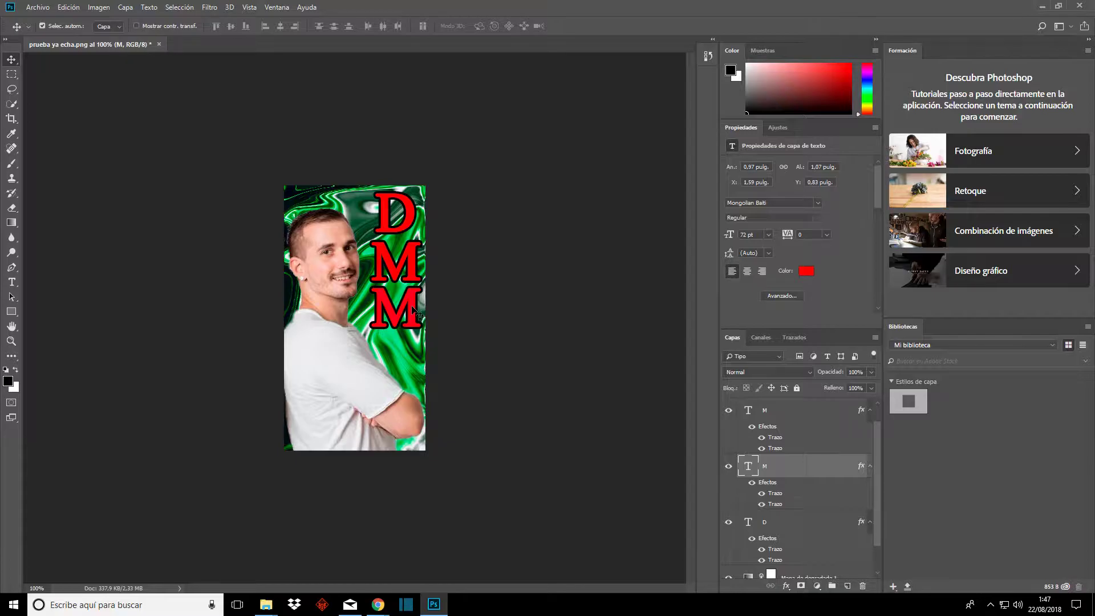
left_click(388, 305)
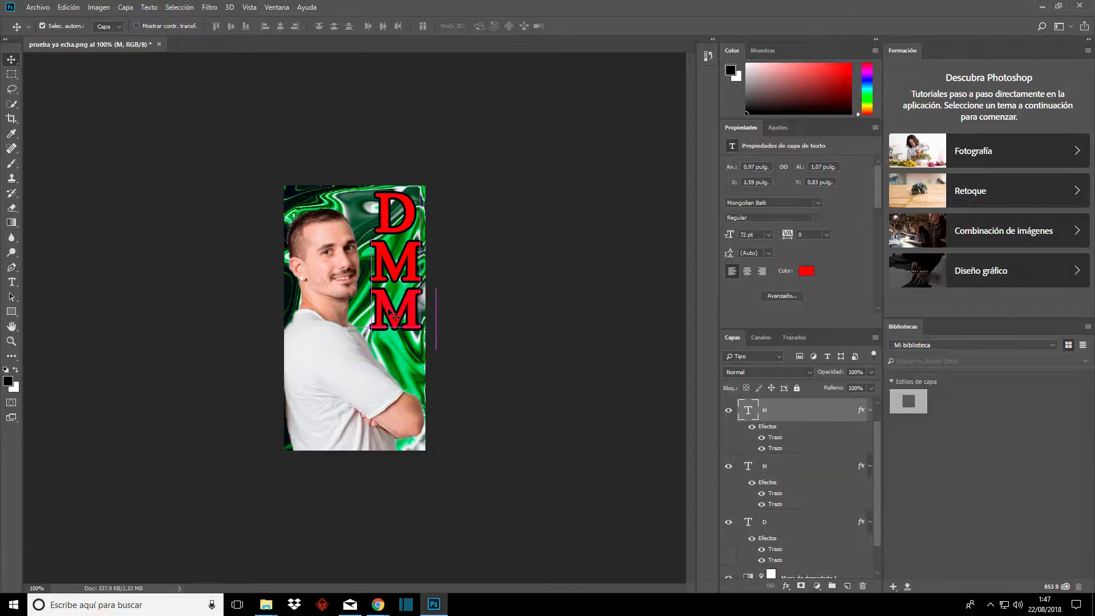
left_click(465, 227)
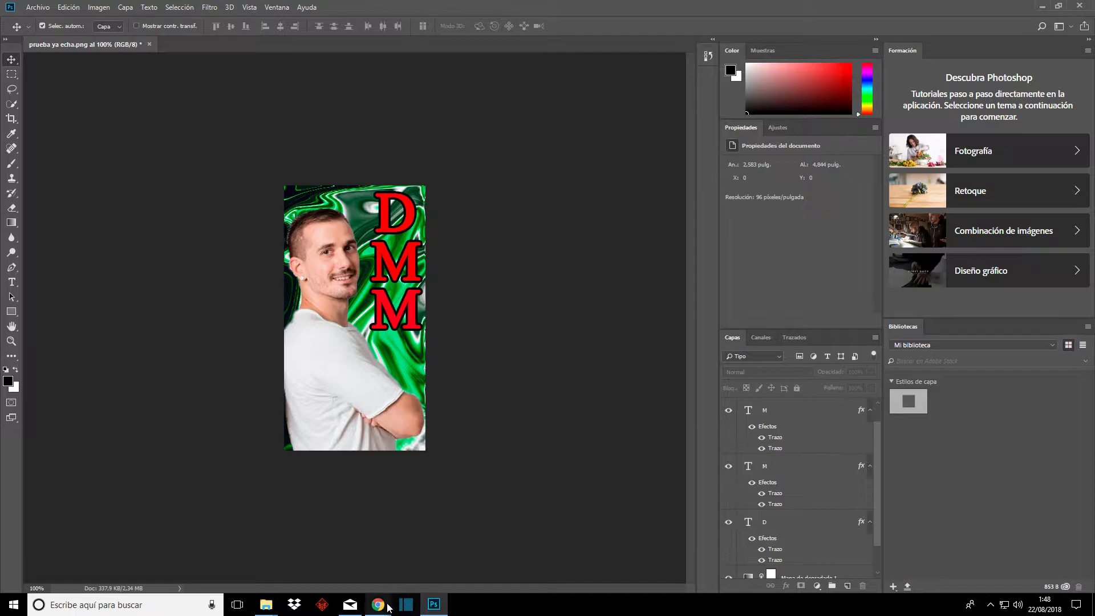
mouse_move(378, 605)
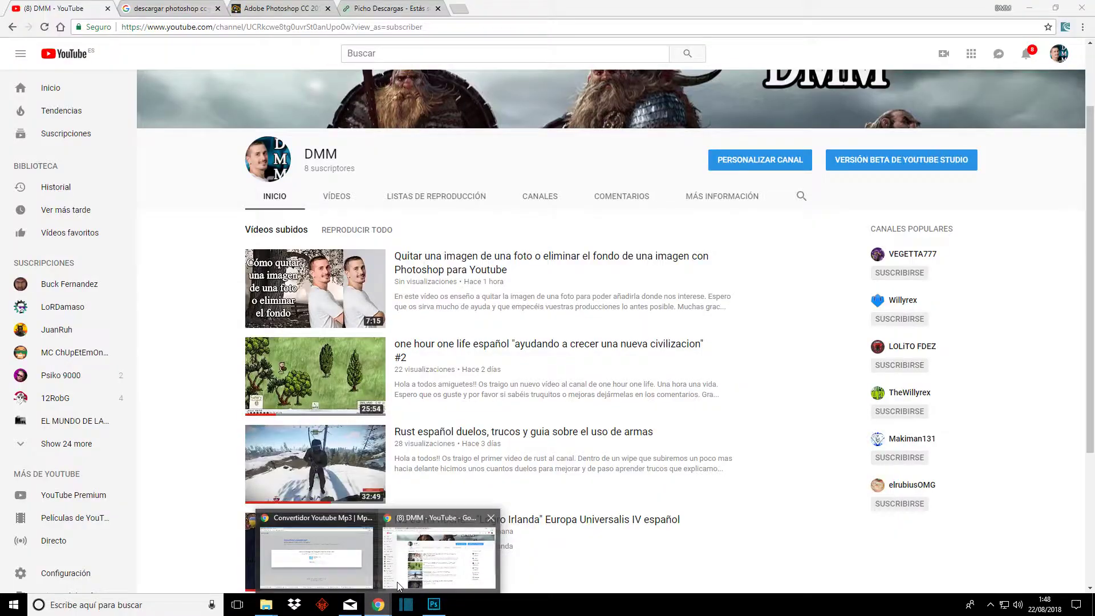
left_click(397, 585)
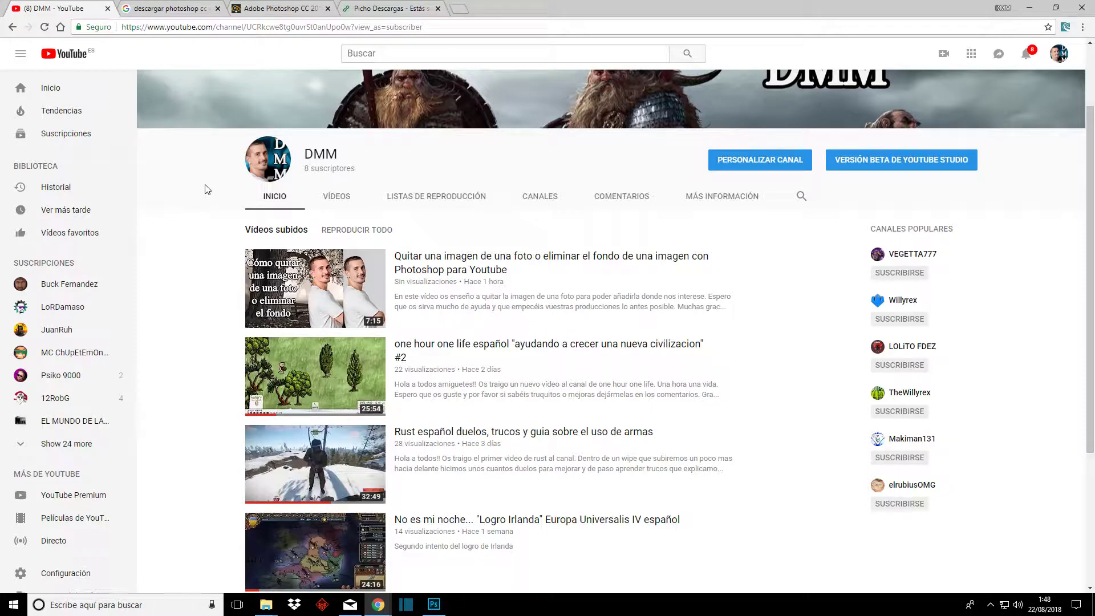
scroll(225, 183, "up", 2)
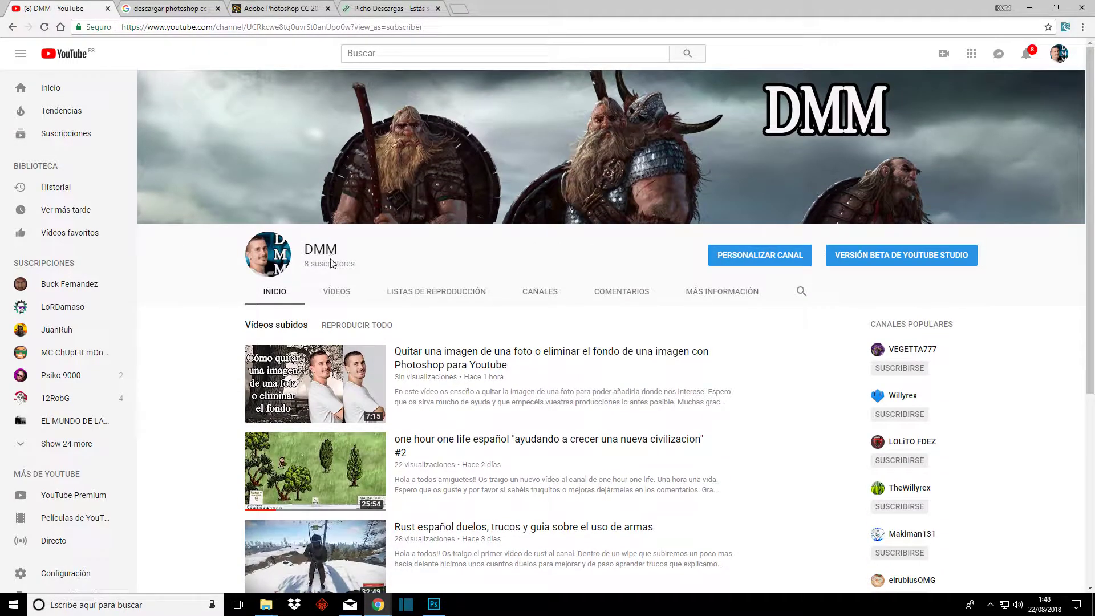
left_click(433, 604)
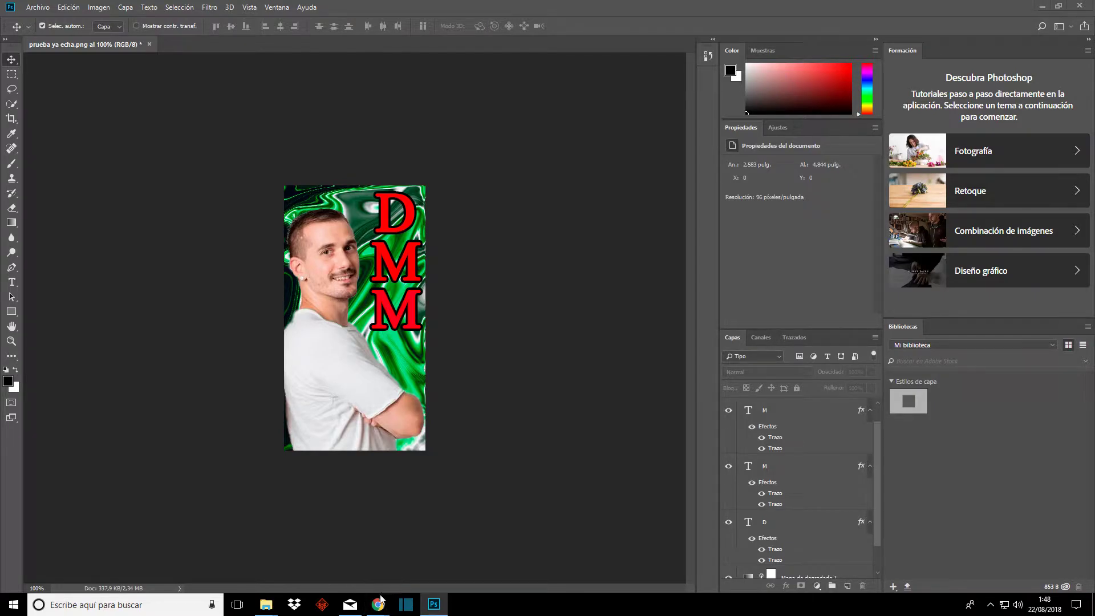
Bring the YouTube channel page in Chrome to the front
mouse_move(377, 603)
left_click(433, 553)
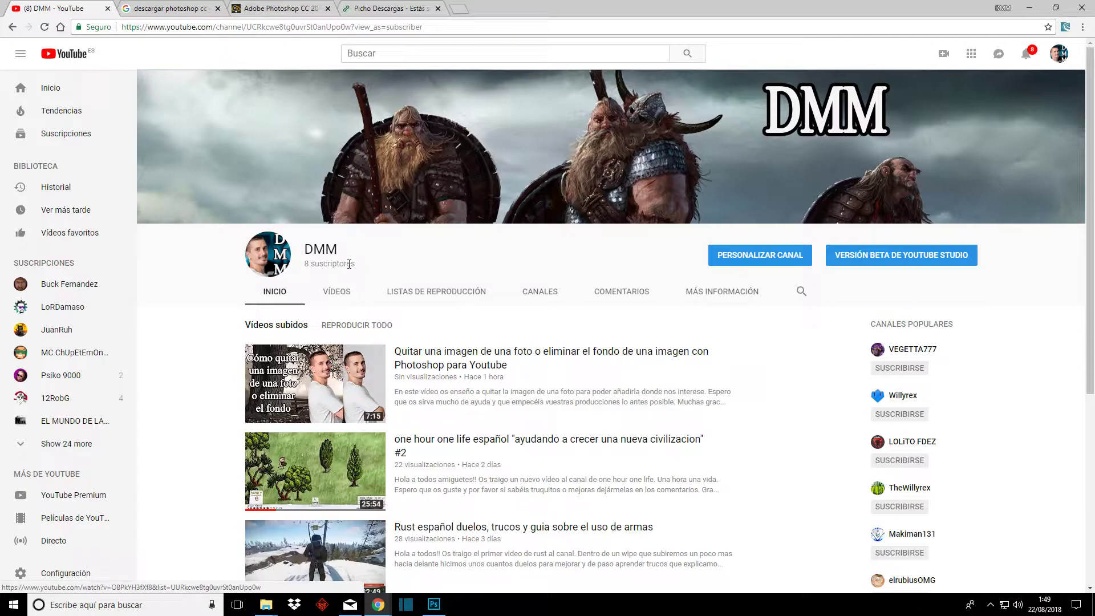
mouse_move(482, 145)
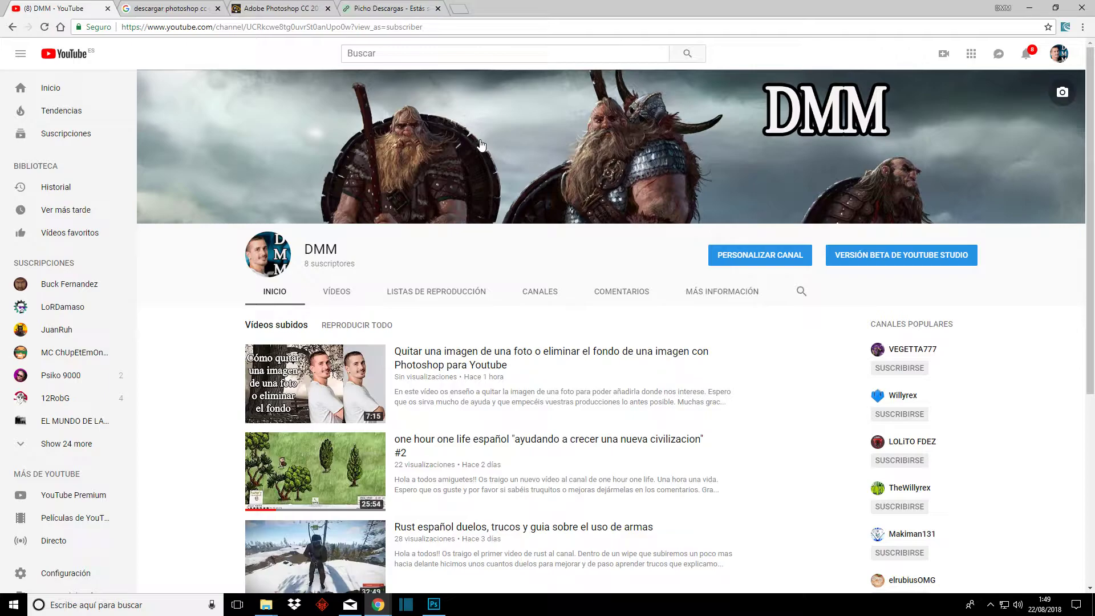
scroll(473, 342, "down", 5)
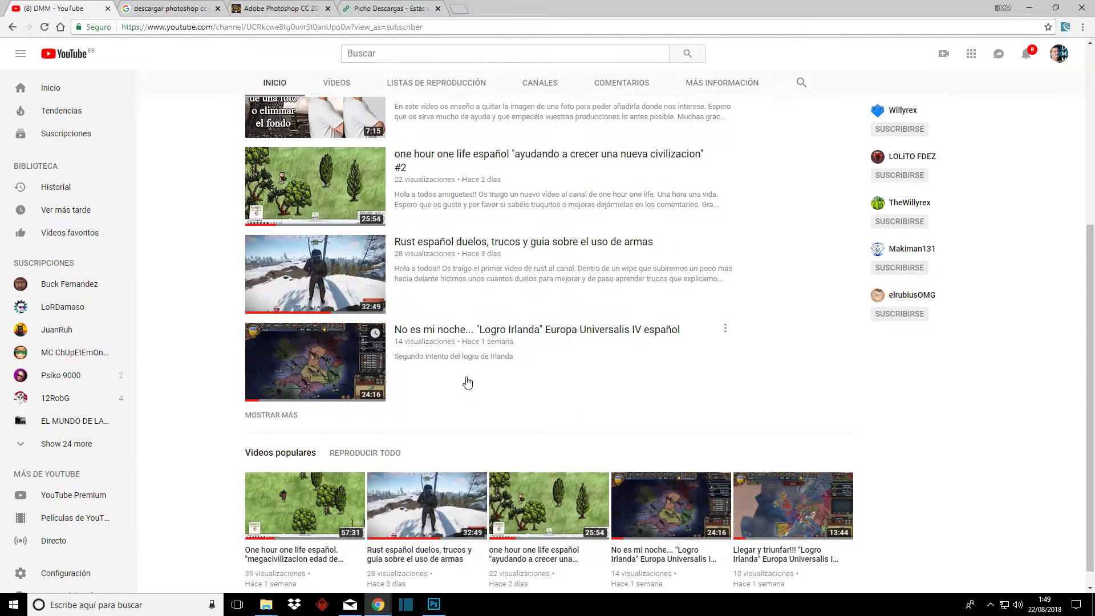
scroll(489, 387, "up", 2)
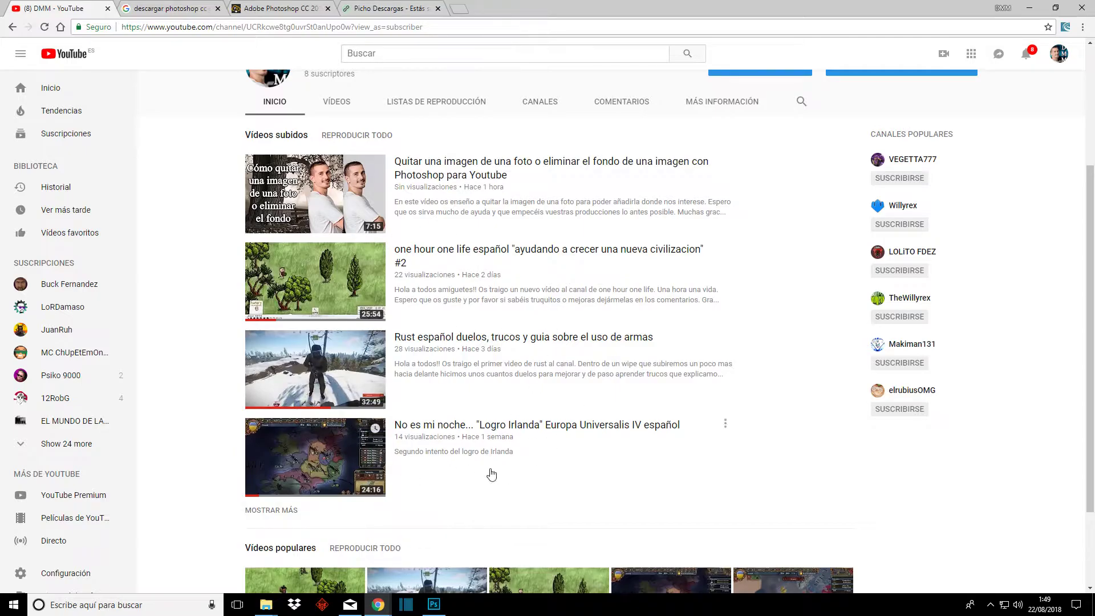
scroll(533, 392, "up", 3)
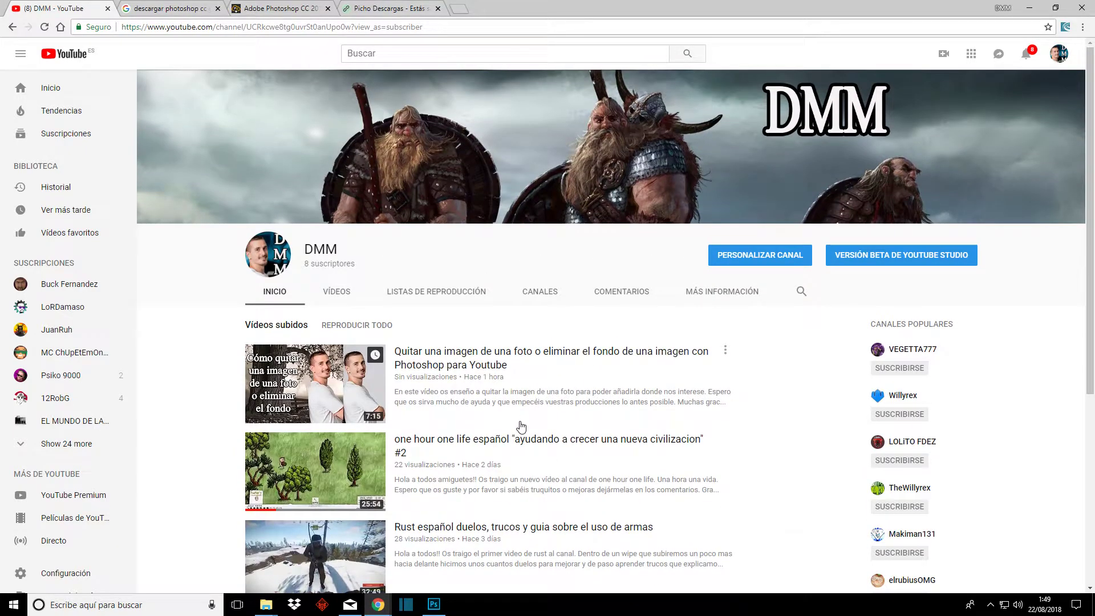